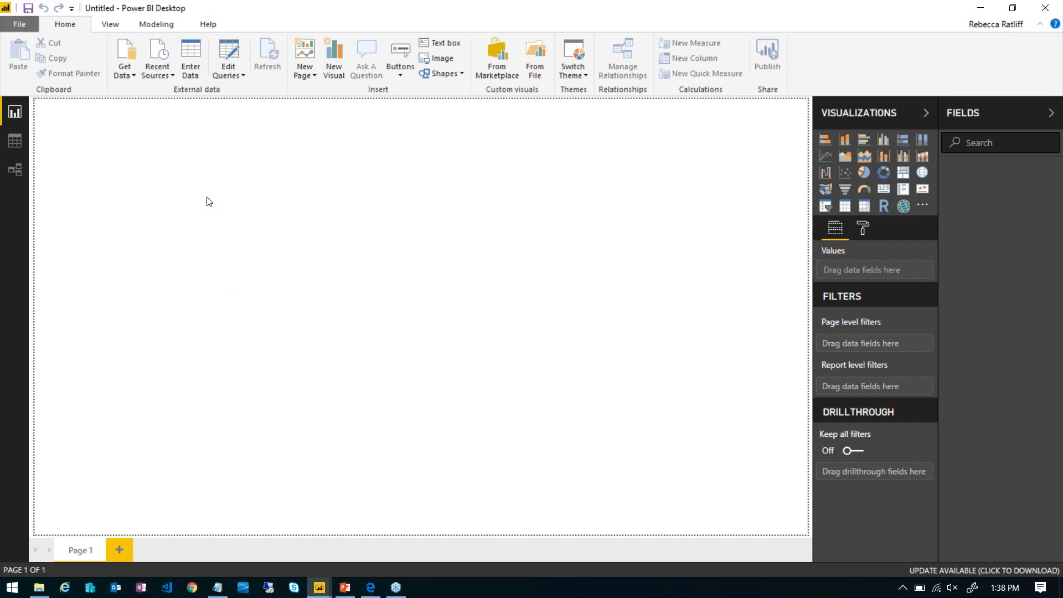
# Step: Connect to a web data source using the copied SharePoint URL of the SalesData.xlsx workbook
pyautogui.click(126, 78)
pyautogui.click(61, 297)
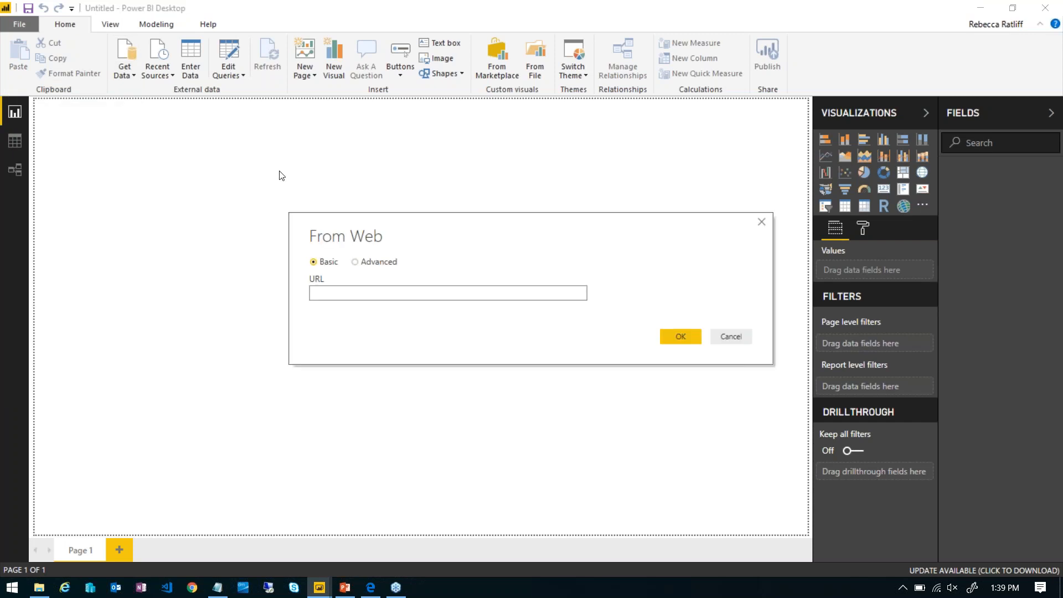
pyautogui.hotkey('ctrl', 'v')
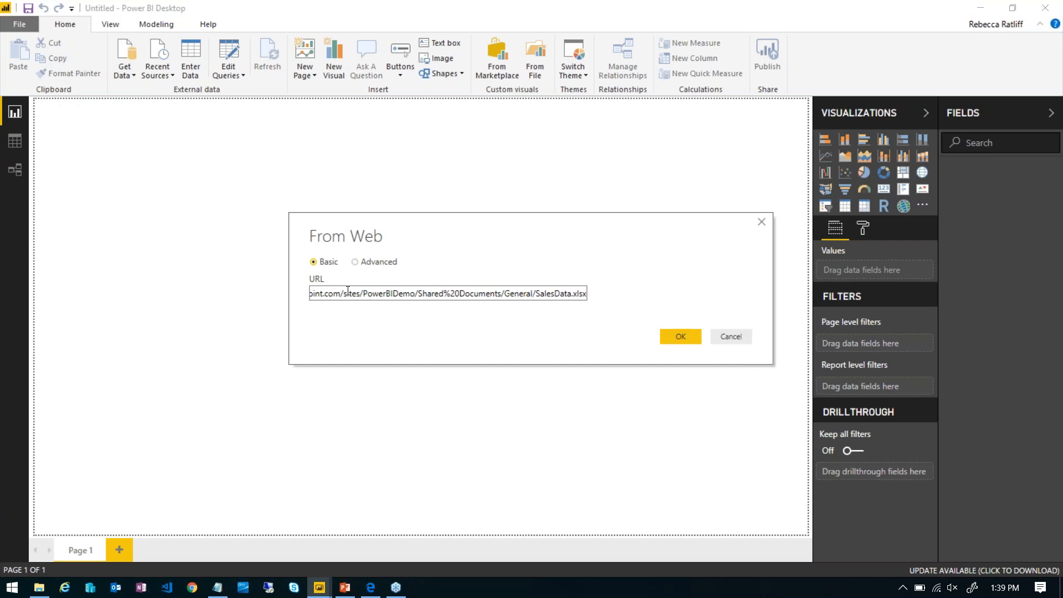
pyautogui.click(682, 338)
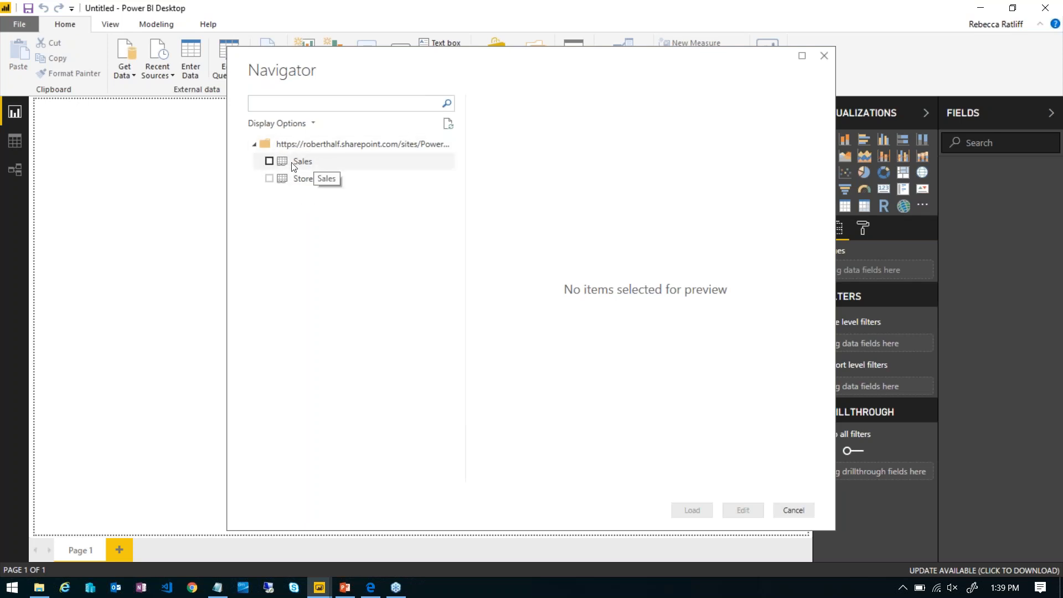
# Step: Select the Sales and Stores tables from the workbook and load them into the report
pyautogui.click(275, 163)
pyautogui.click(274, 164)
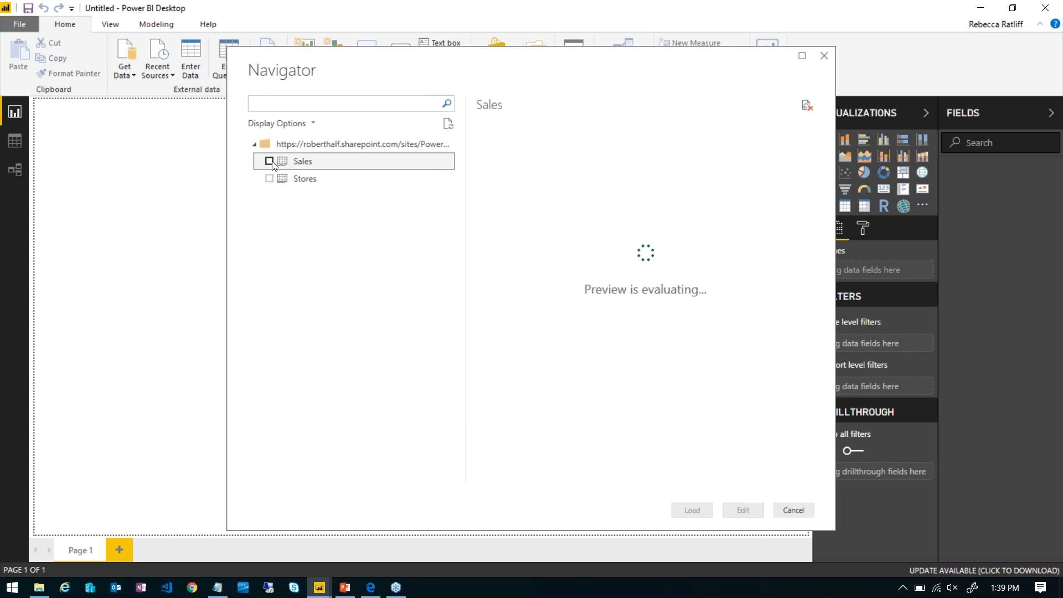
pyautogui.click(270, 180)
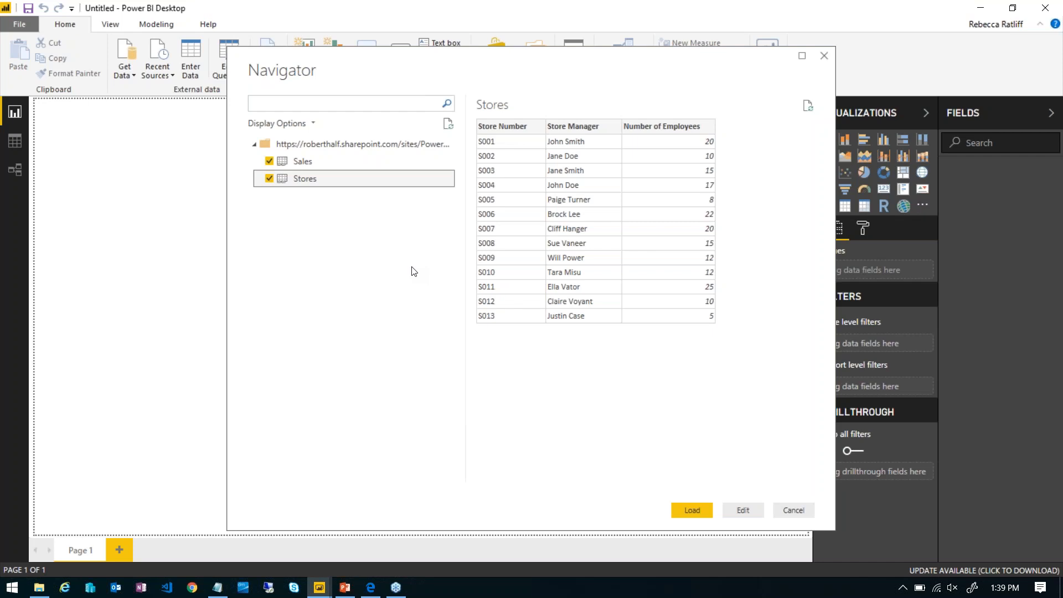
pyautogui.click(689, 512)
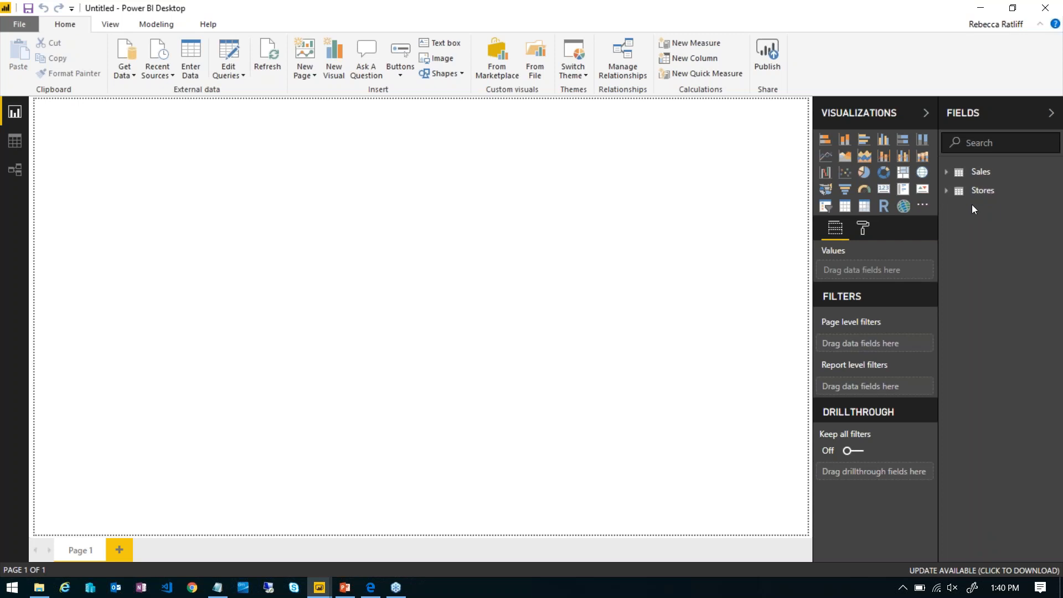
# Step: Build a table of Category, Quantity sold, Sales revenue, Discount and Margin from Sales, and enlarge it to fit all columns
pyautogui.click(947, 172)
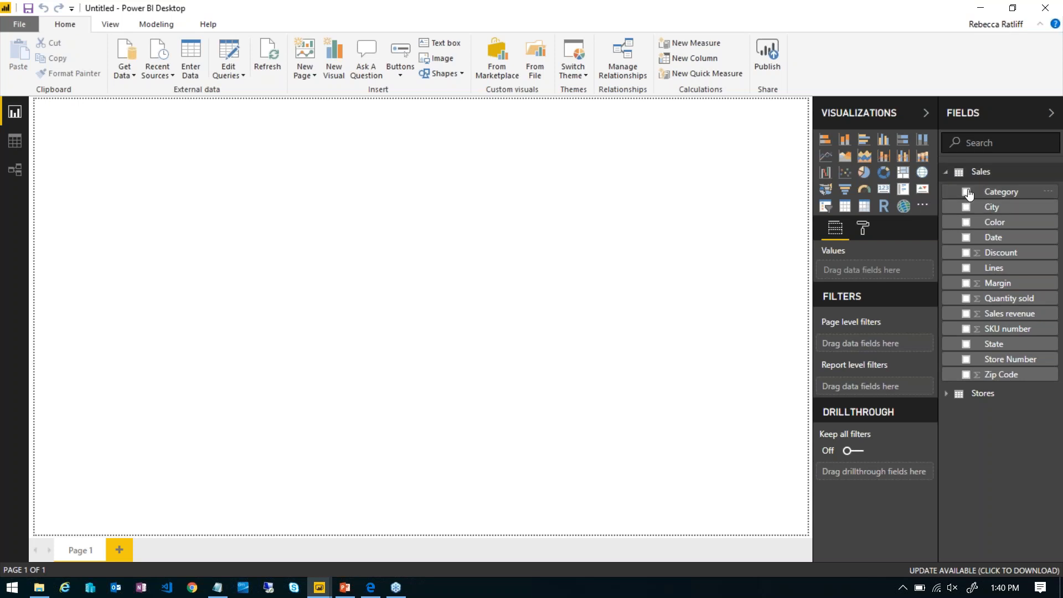
pyautogui.click(967, 192)
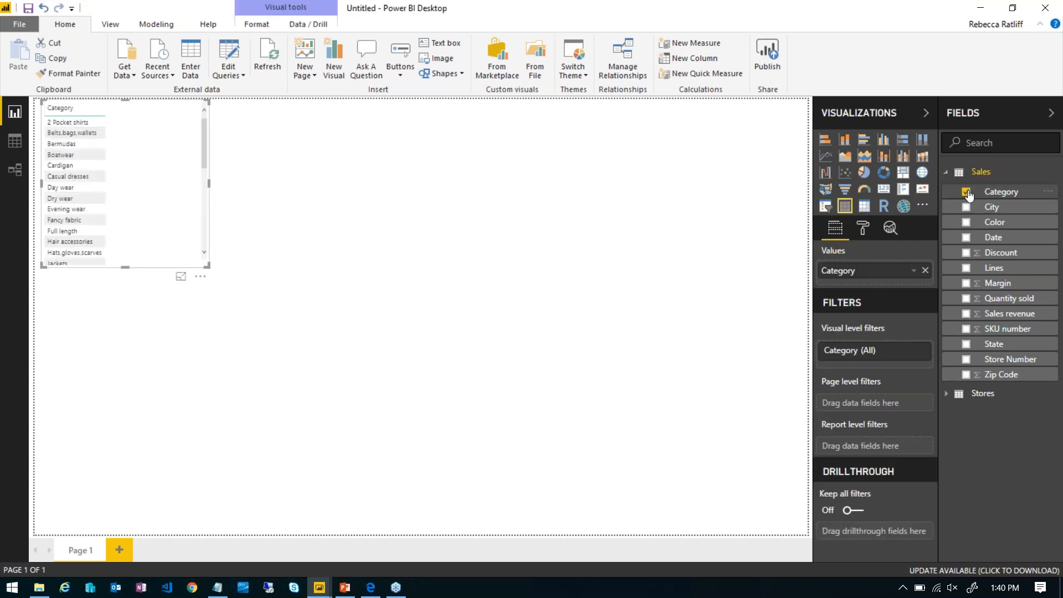
pyautogui.click(966, 300)
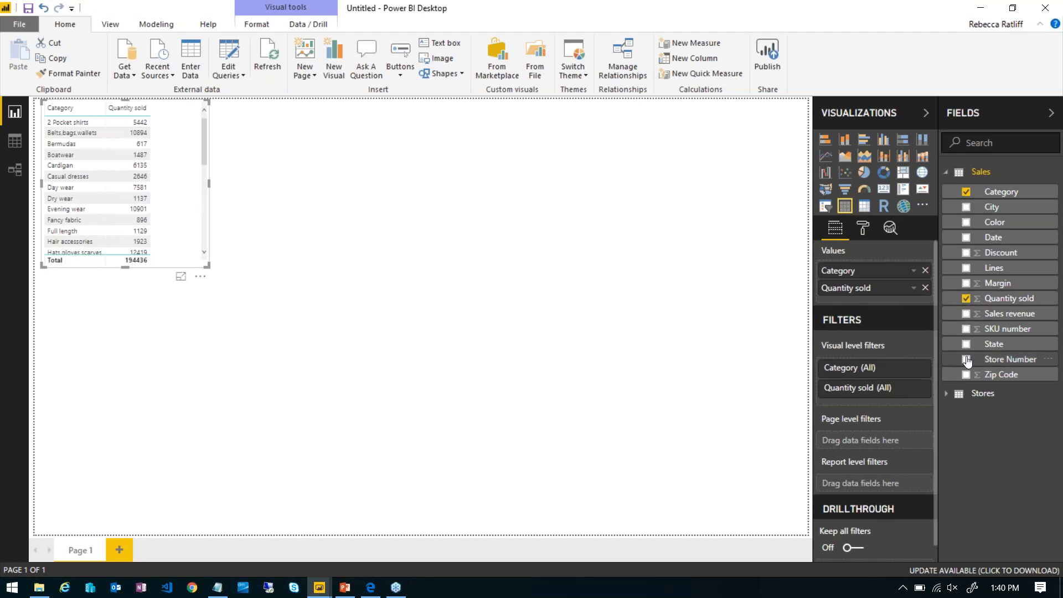
pyautogui.click(967, 316)
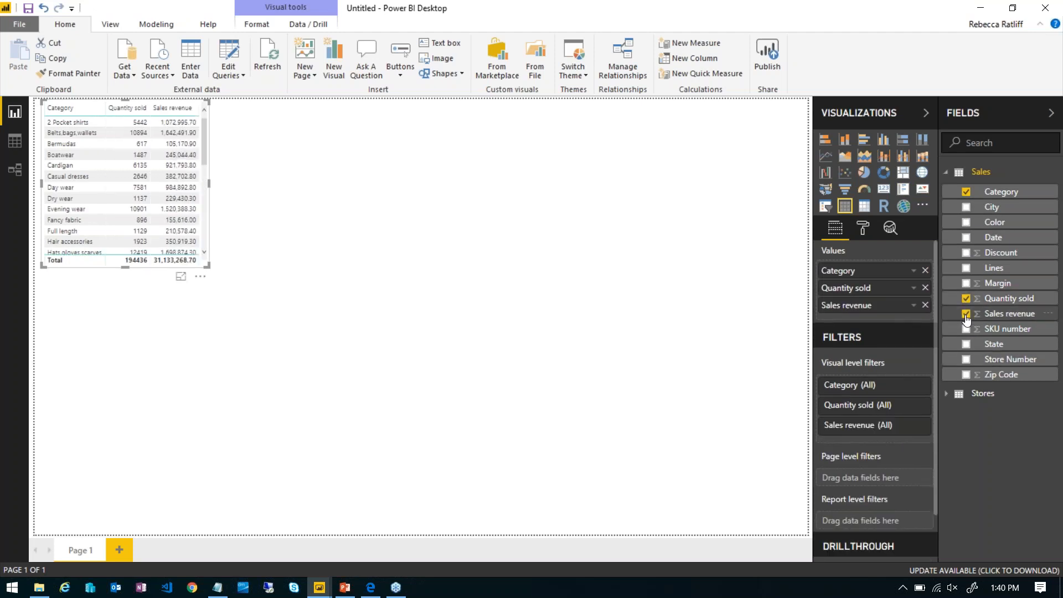
pyautogui.click(966, 253)
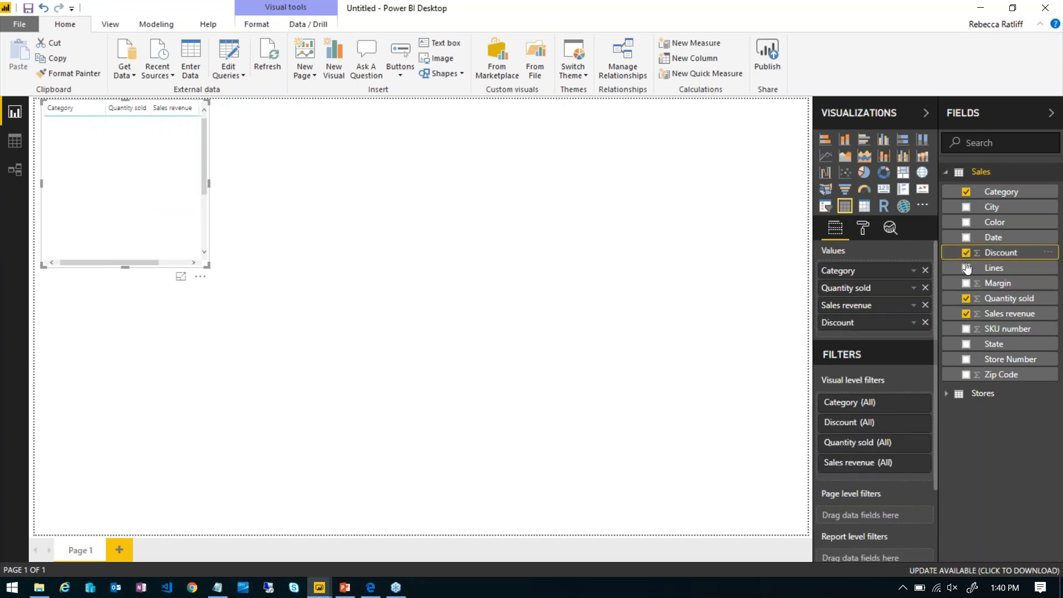
pyautogui.click(966, 285)
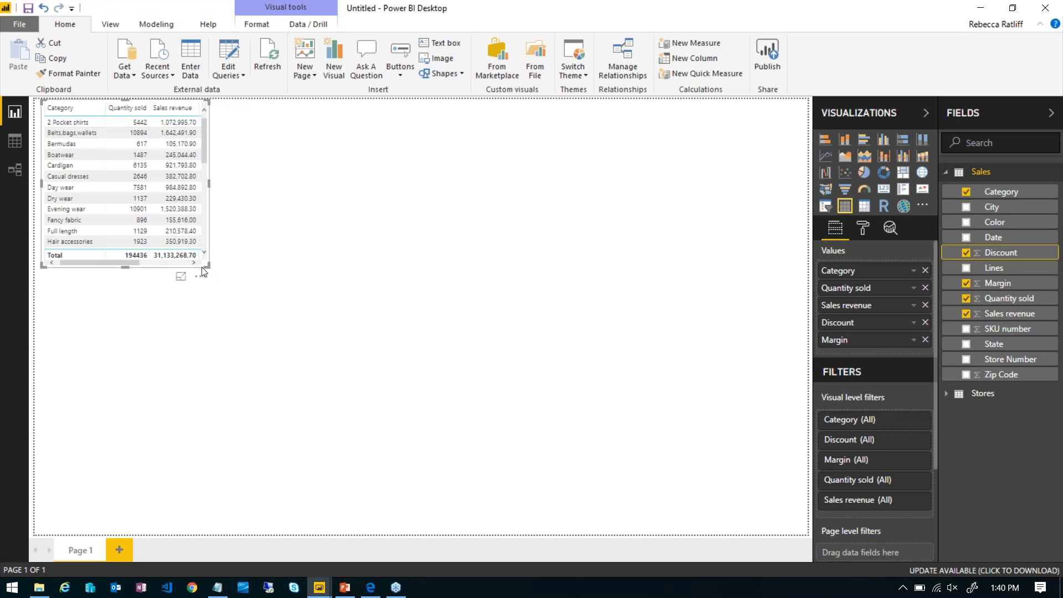
pyautogui.moveTo(210, 267); pyautogui.dragTo(303, 305)
pyautogui.click(304, 308)
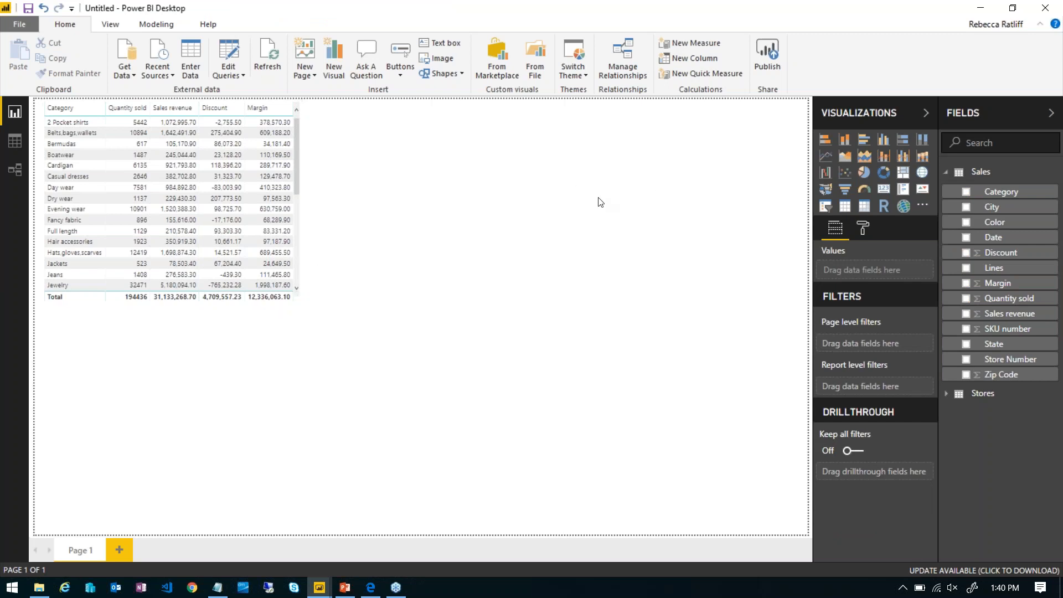
# Step: Add a separate Category visual below the table and convert it to a slicer
pyautogui.click(966, 192)
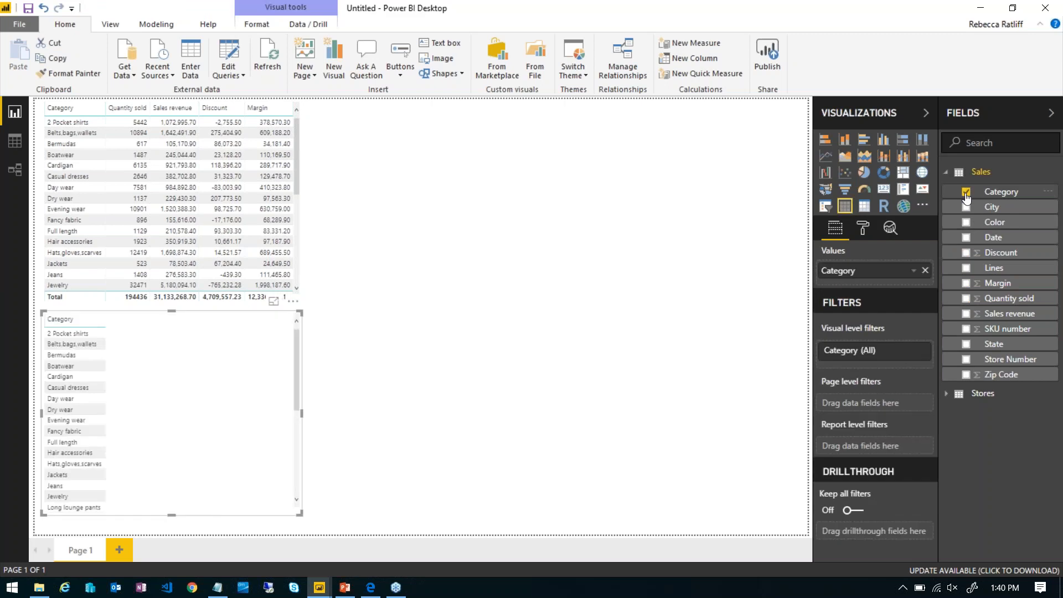
pyautogui.click(465, 315)
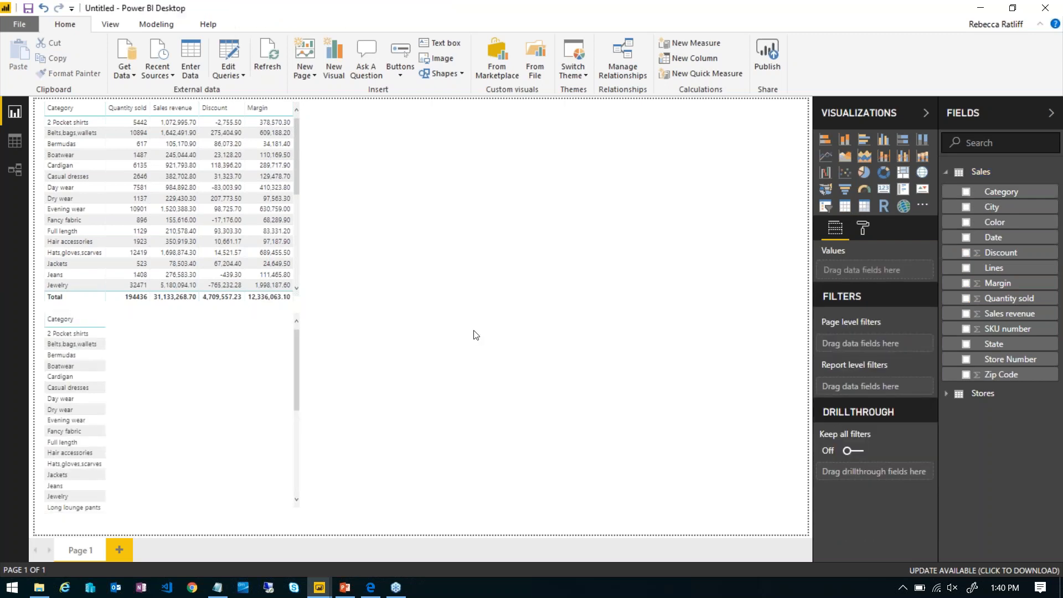
pyautogui.click(225, 376)
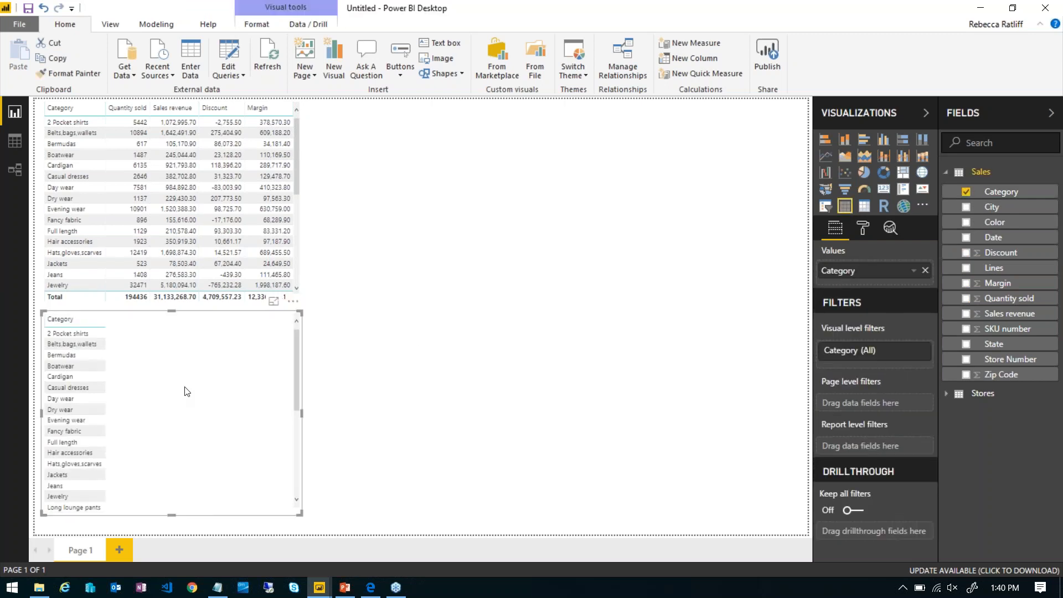
pyautogui.click(825, 207)
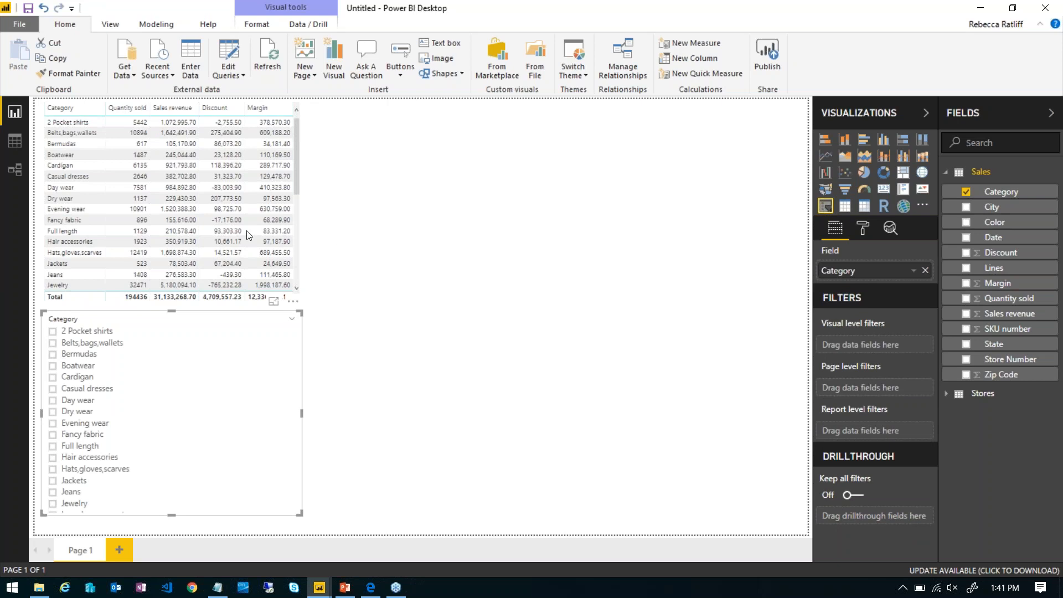
# Step: Add the City field to the sales table and widen the table to fit the new column
pyautogui.click(297, 149)
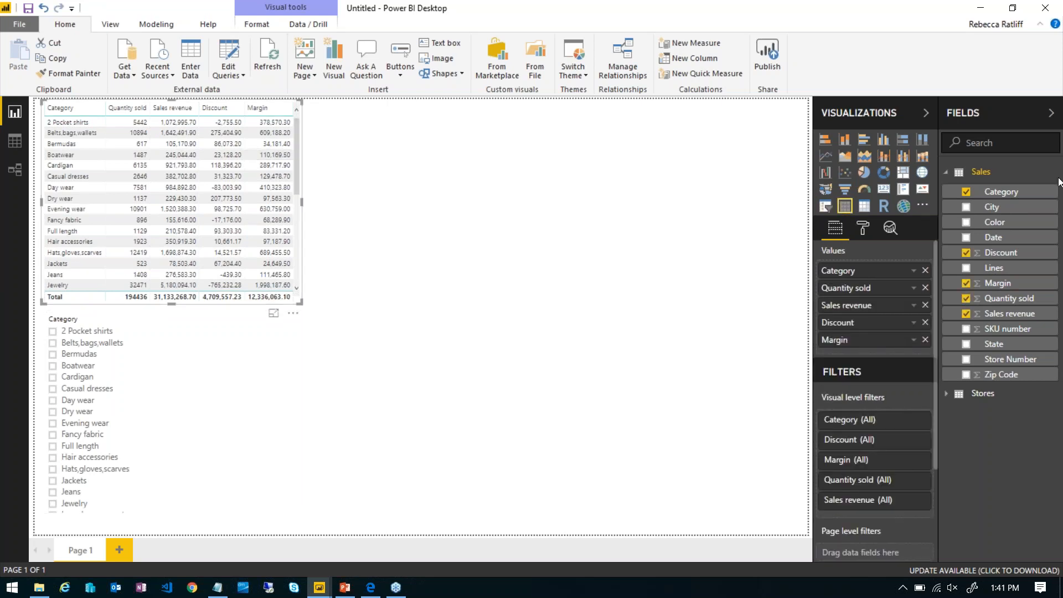
pyautogui.click(967, 208)
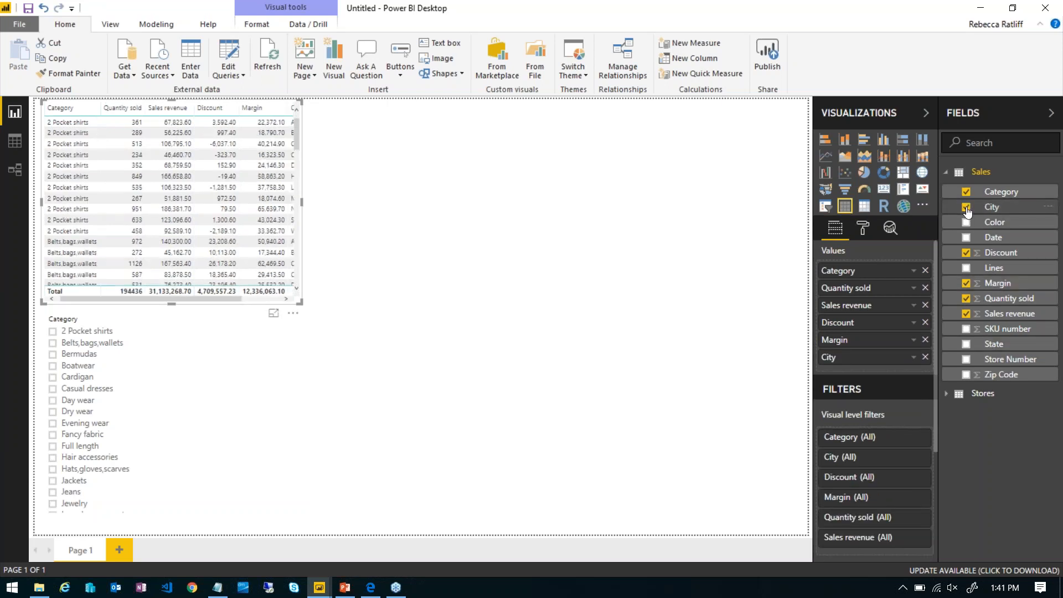
pyautogui.moveTo(301, 303); pyautogui.dragTo(386, 302)
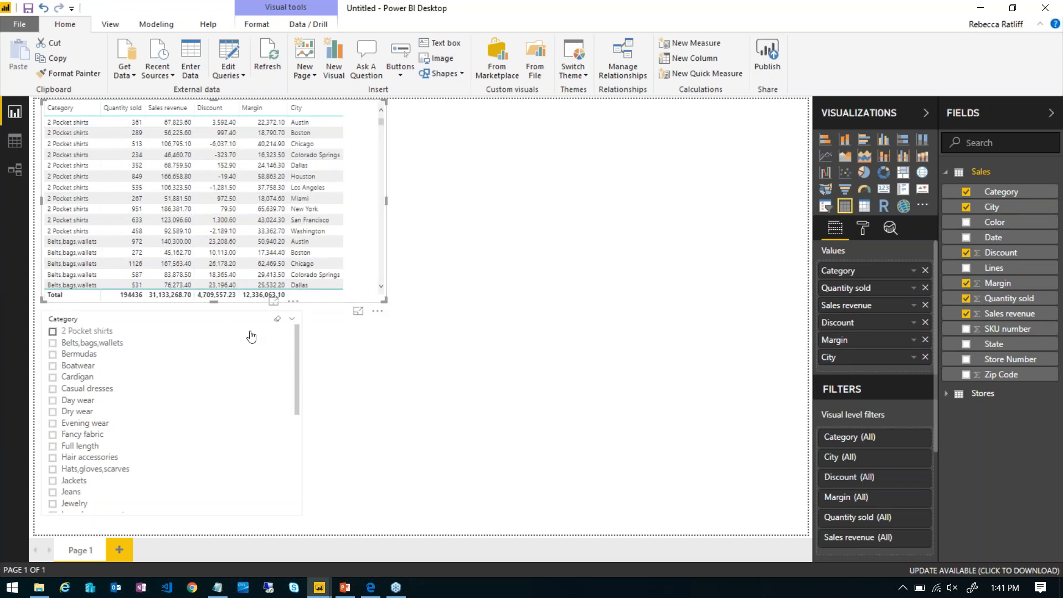
# Step: Try the Category slicer on 2 Pocket shirts, clear that selection, and change the slicer to a dropdown
pyautogui.click(230, 335)
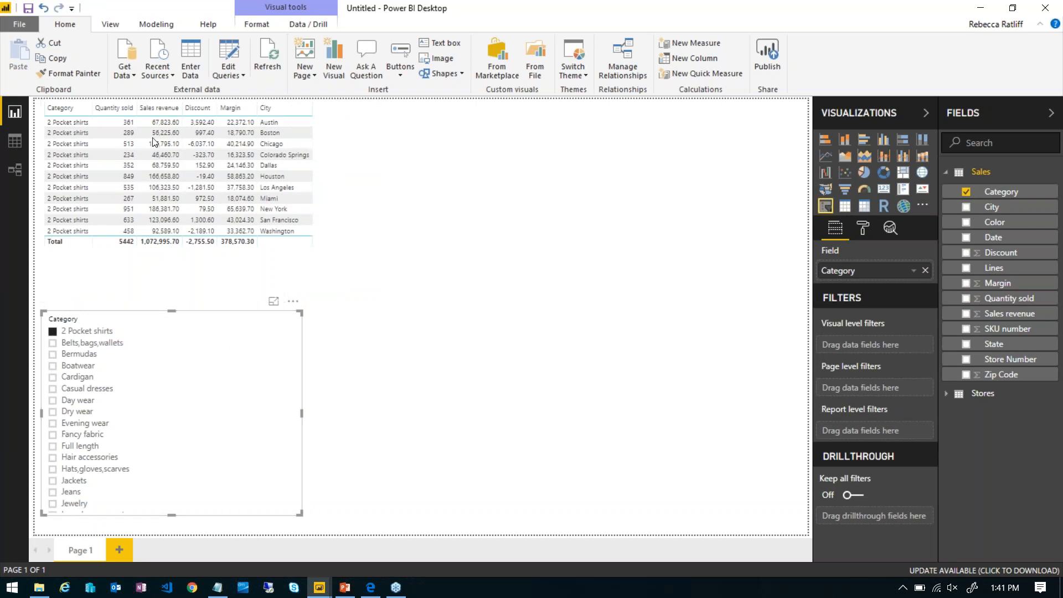
pyautogui.click(53, 334)
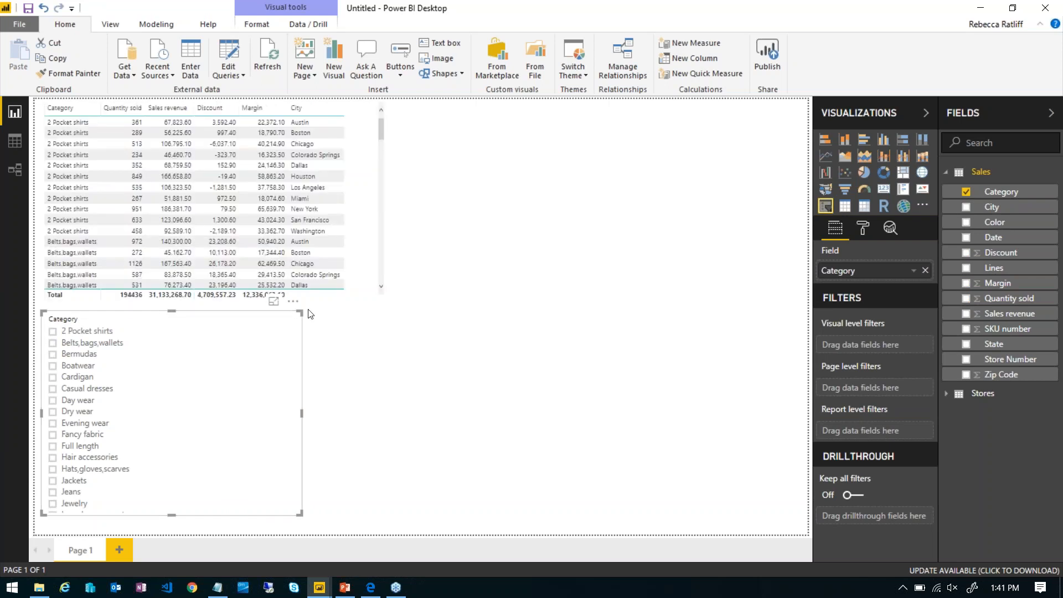
pyautogui.click(292, 319)
pyautogui.click(305, 351)
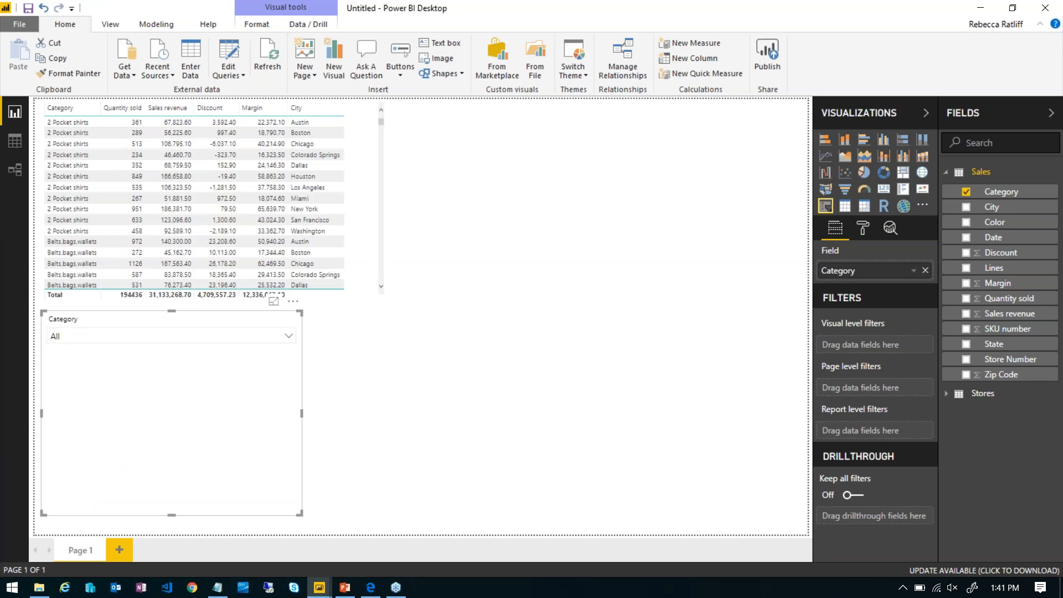
pyautogui.click(420, 362)
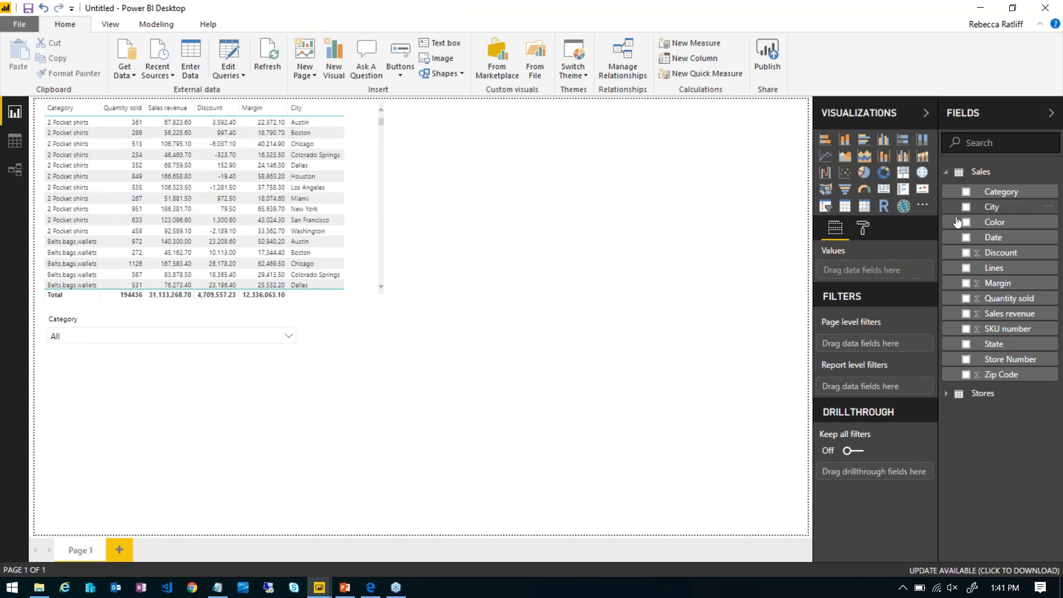
# Step: Create a column chart of Sales revenue by State, with Lines as the legend, in the empty canvas area
pyautogui.click(966, 314)
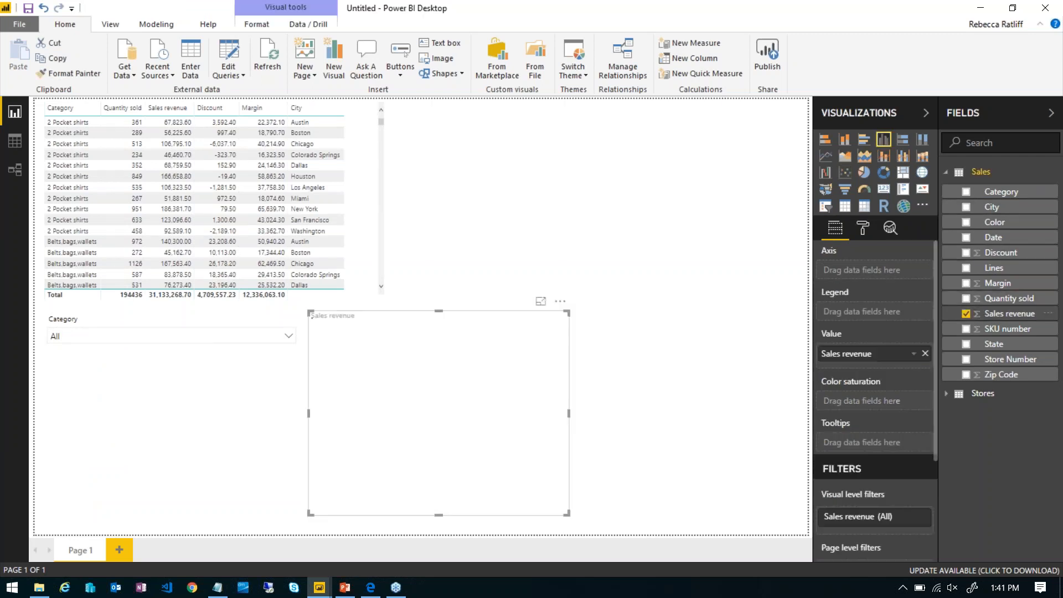
pyautogui.click(967, 344)
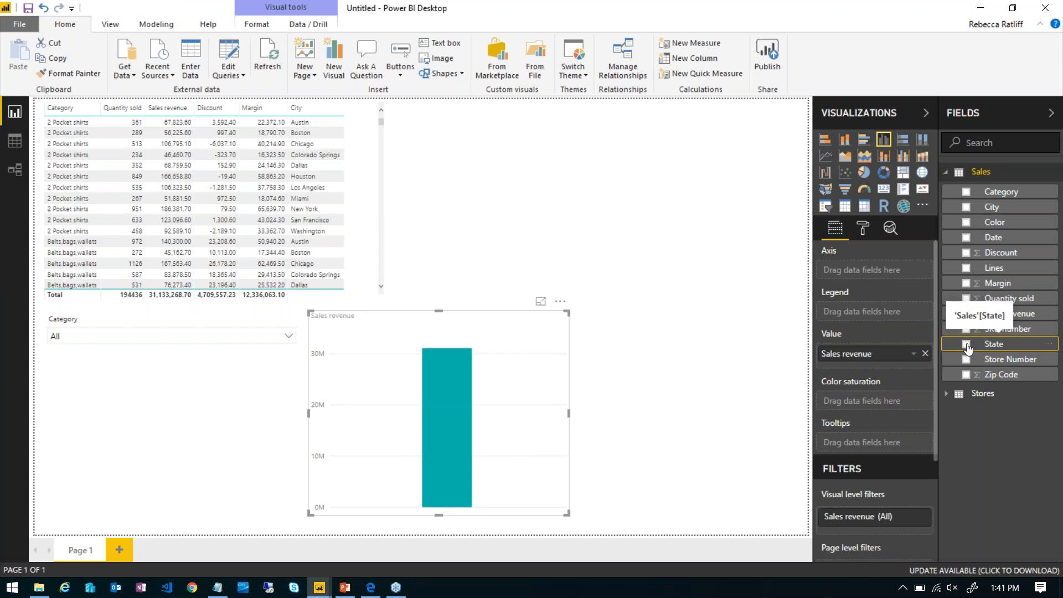
pyautogui.click(967, 270)
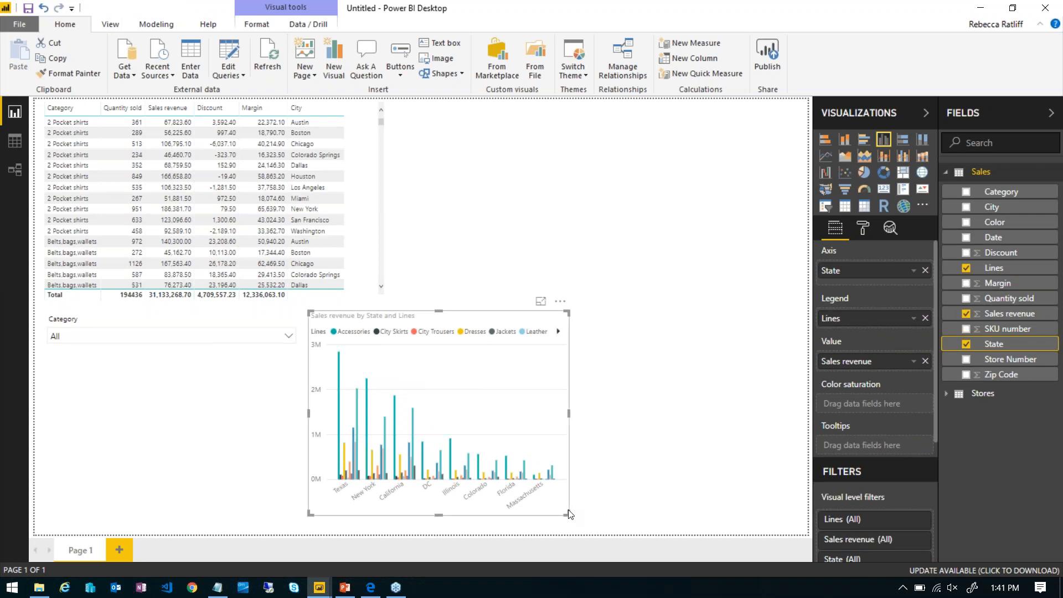
# Step: Widen the sales revenue chart and reposition it slightly, changing its type to stacked column
pyautogui.moveTo(567, 513); pyautogui.dragTo(752, 524)
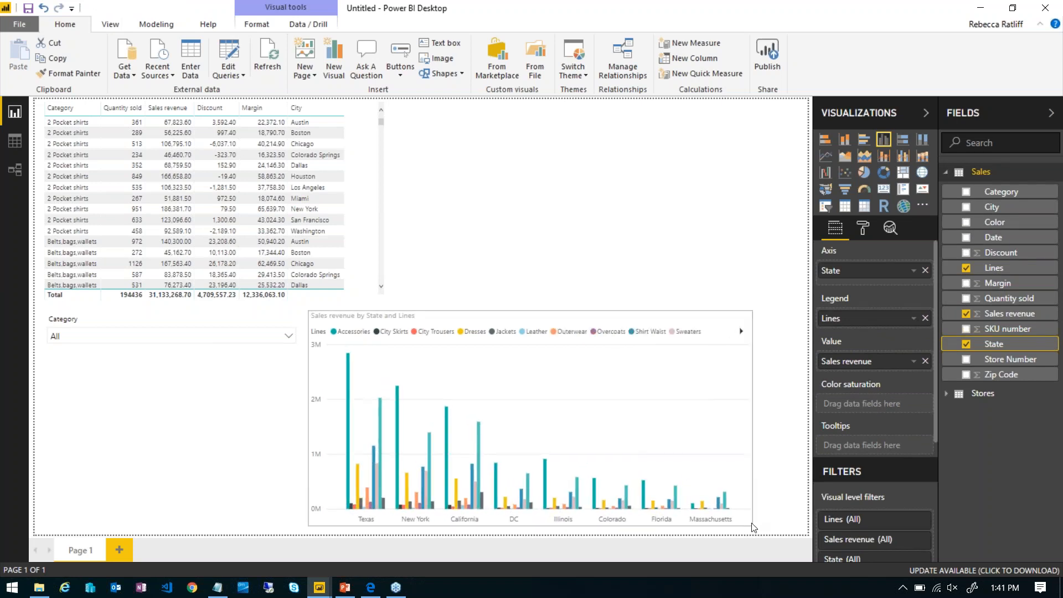
pyautogui.click(846, 141)
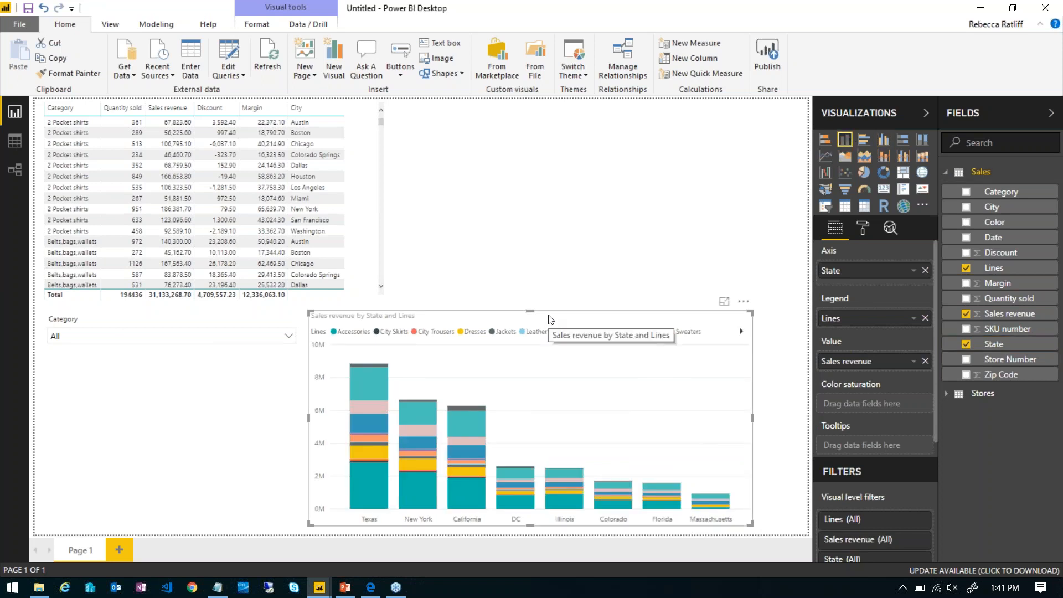
pyautogui.moveTo(548, 319); pyautogui.dragTo(577, 316)
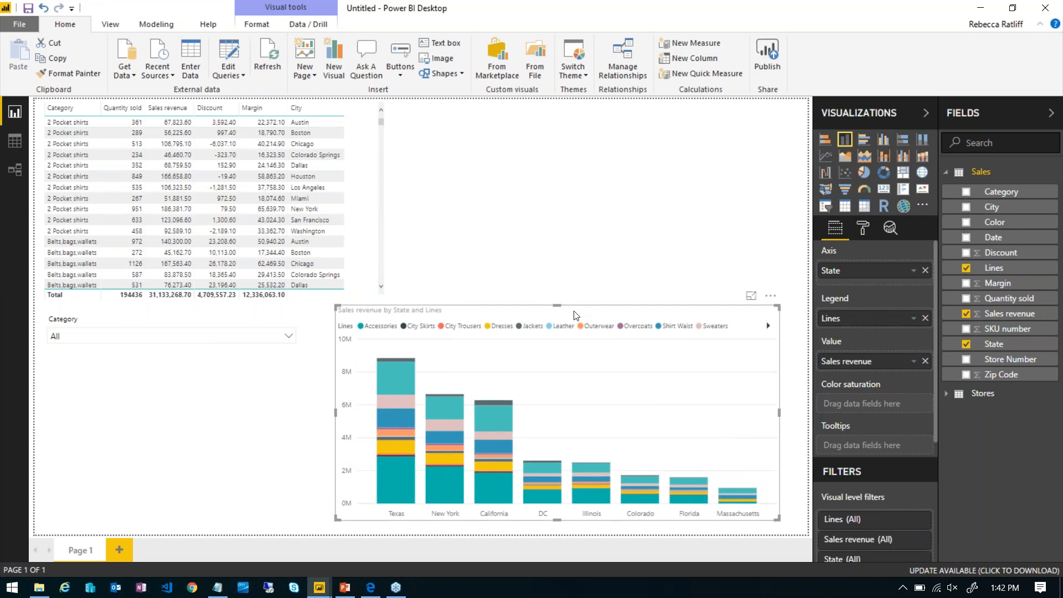
# Step: Set the legend position of the stacked column chart to Right
pyautogui.click(857, 232)
pyautogui.click(824, 304)
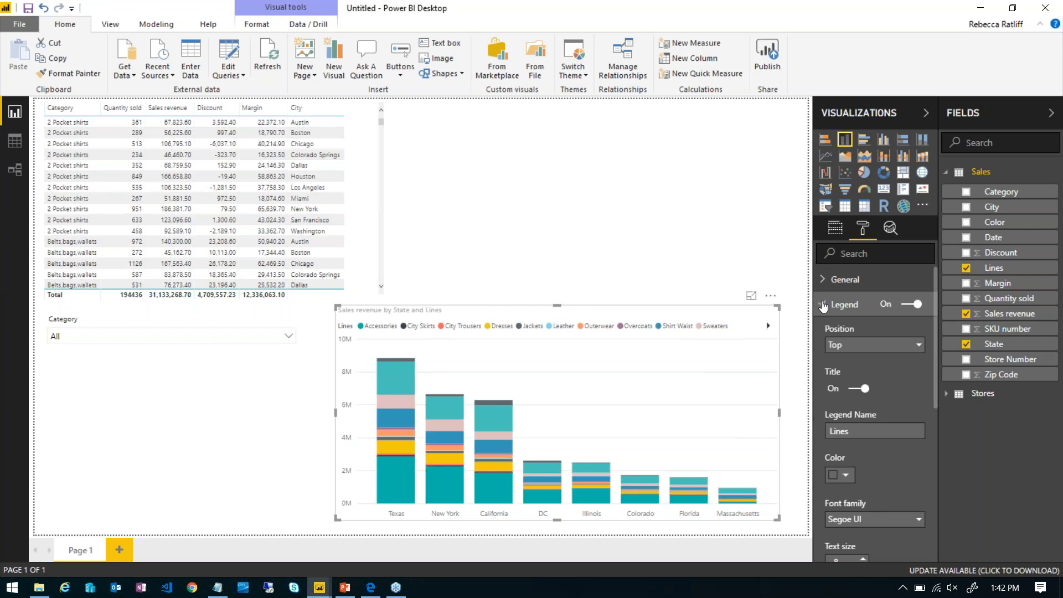
pyautogui.click(883, 349)
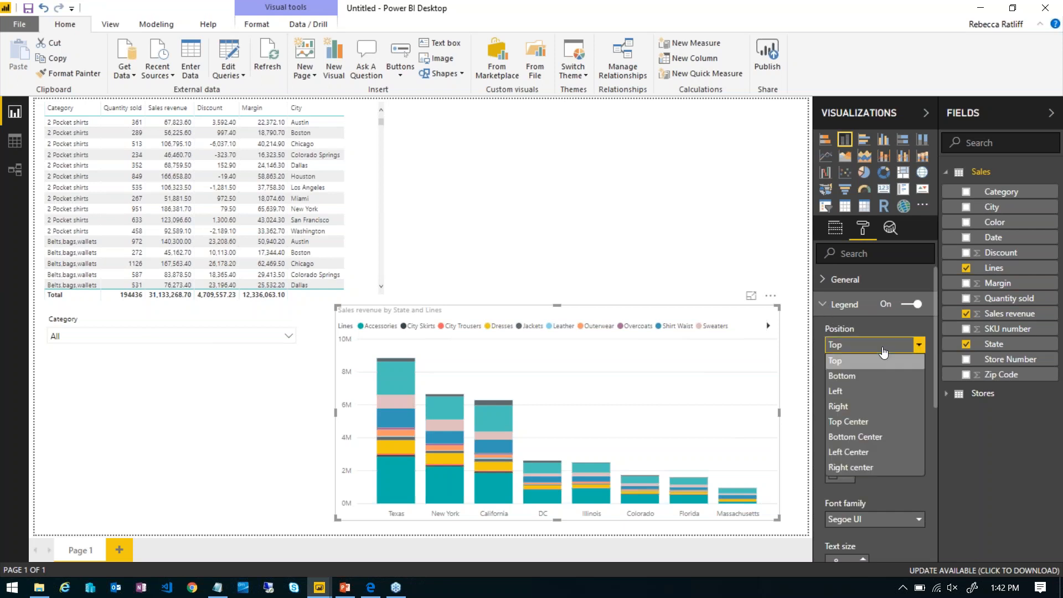
pyautogui.click(846, 411)
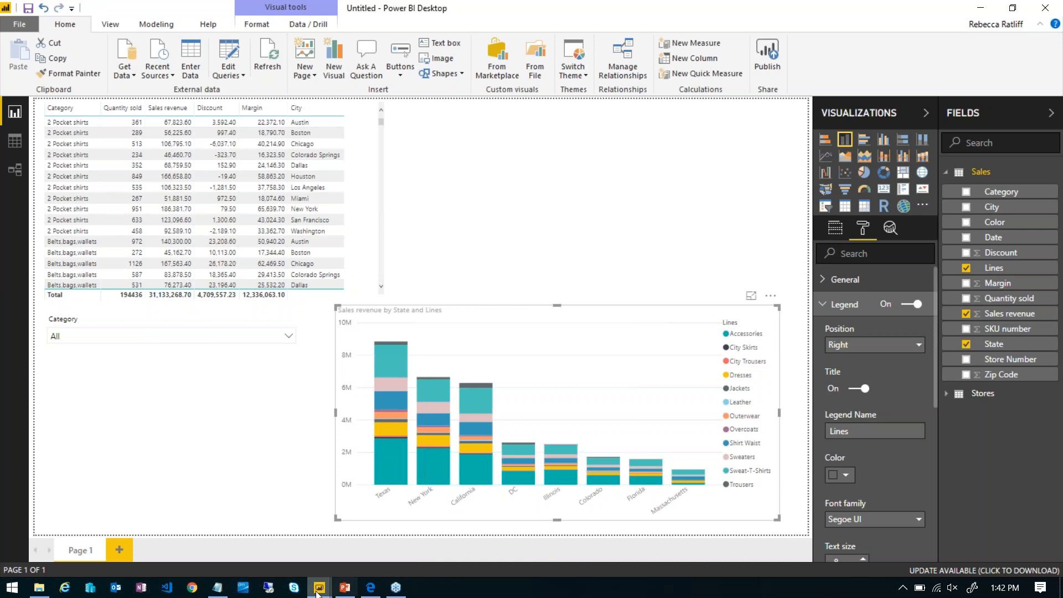
# Step: Switch to the open SalesReport_Demo_Before report window
pyautogui.moveTo(319, 586)
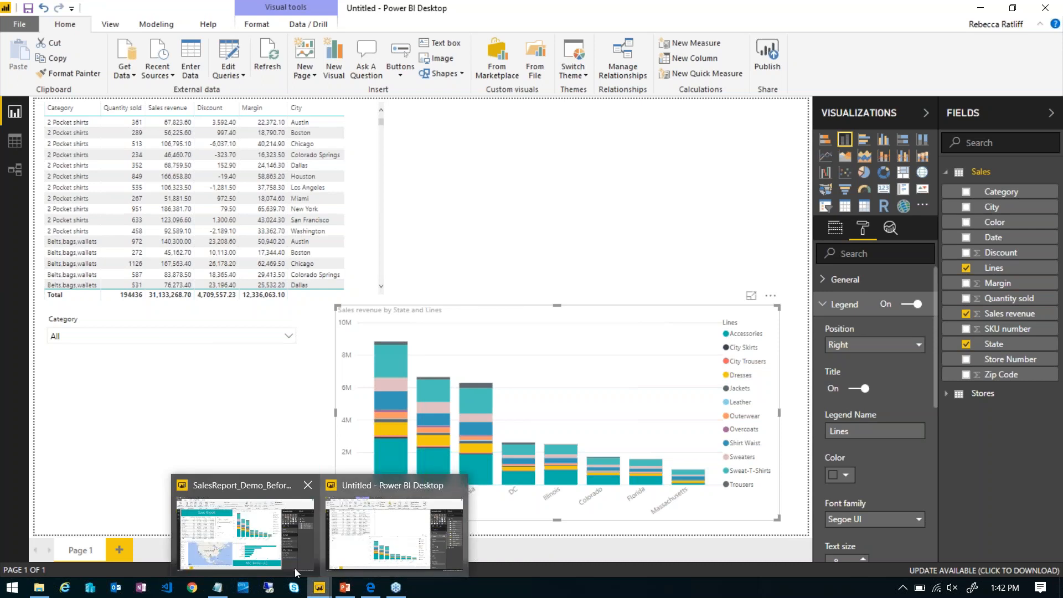
pyautogui.click(287, 547)
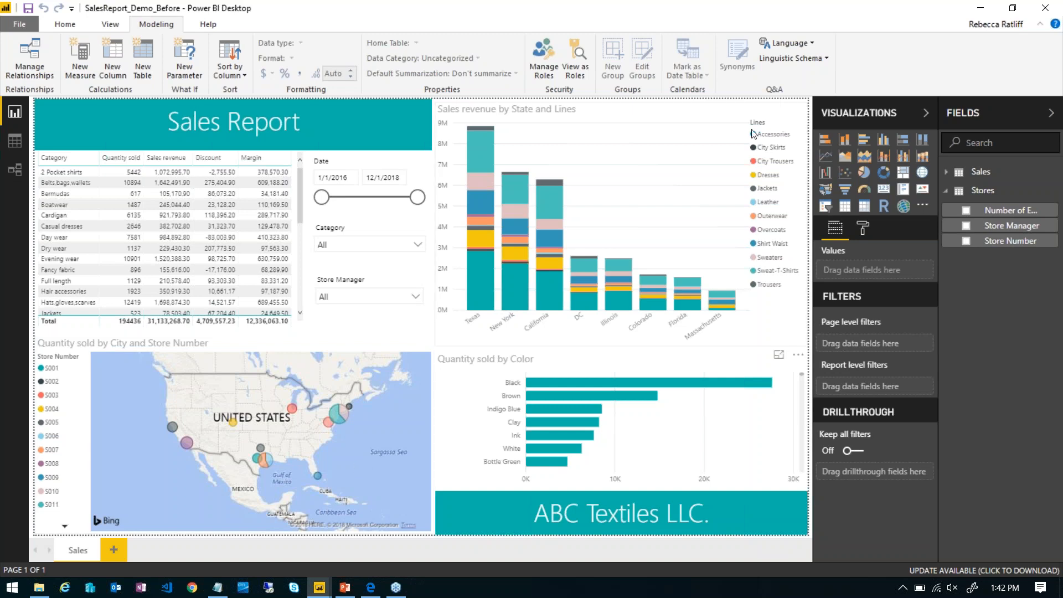
# Step: Cross-filter the report by the Accessories line from the sales revenue chart's legend and clear the selection
pyautogui.click(774, 135)
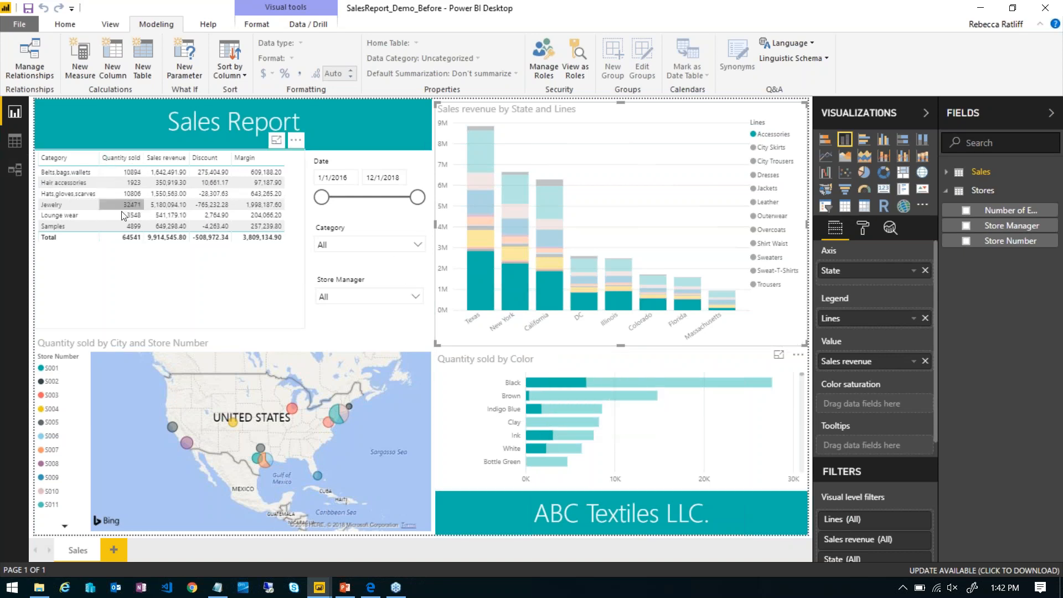
pyautogui.click(771, 136)
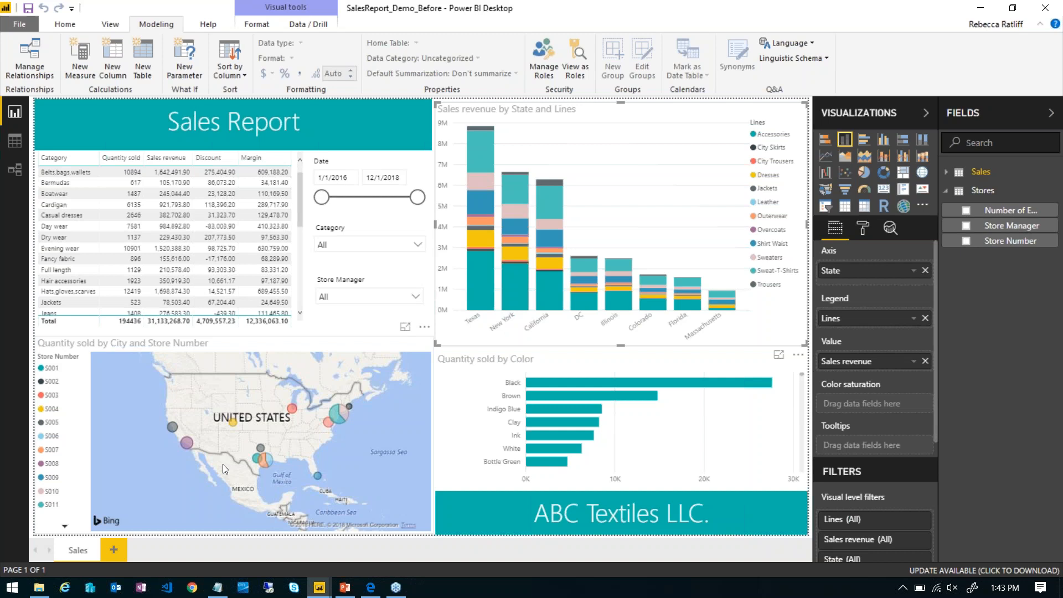
# Step: Publish the report to My workspace in Power BI, saving the changes and replacing the existing SalesReport_Demo_Before dataset
pyautogui.click(19, 24)
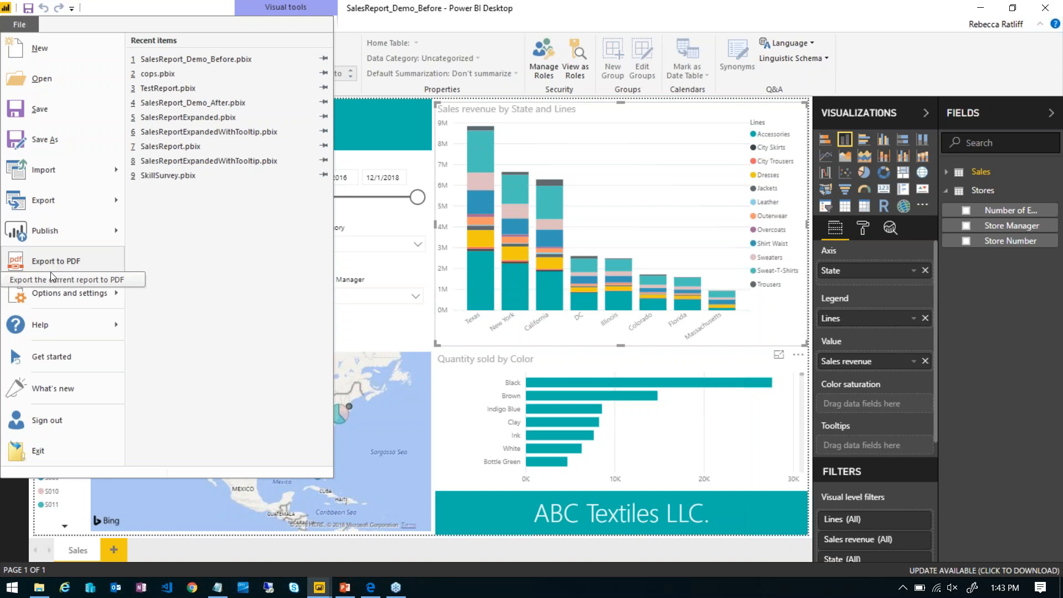
pyautogui.click(68, 205)
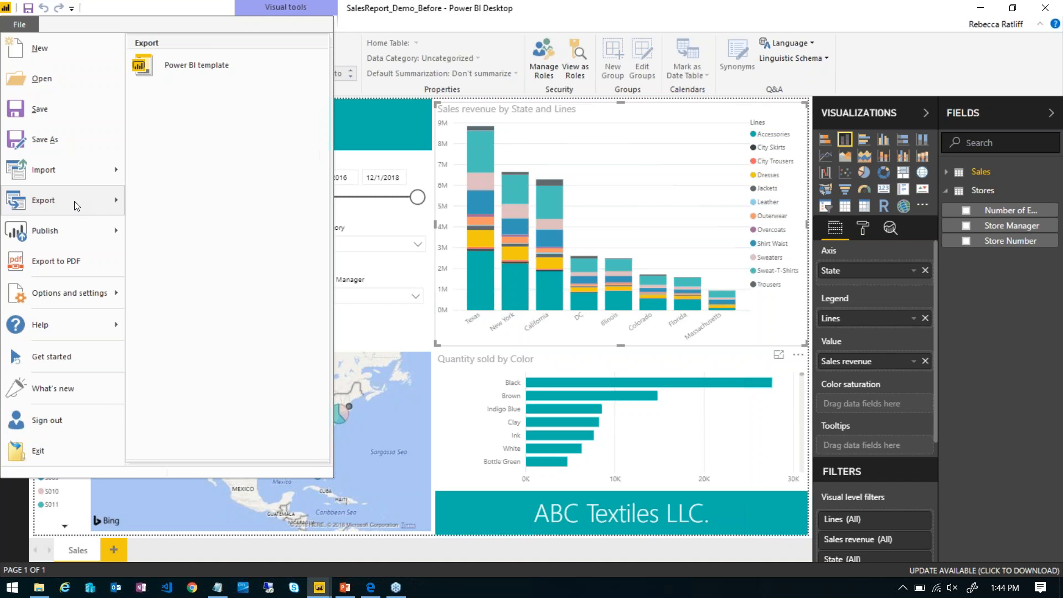
pyautogui.moveTo(77, 237)
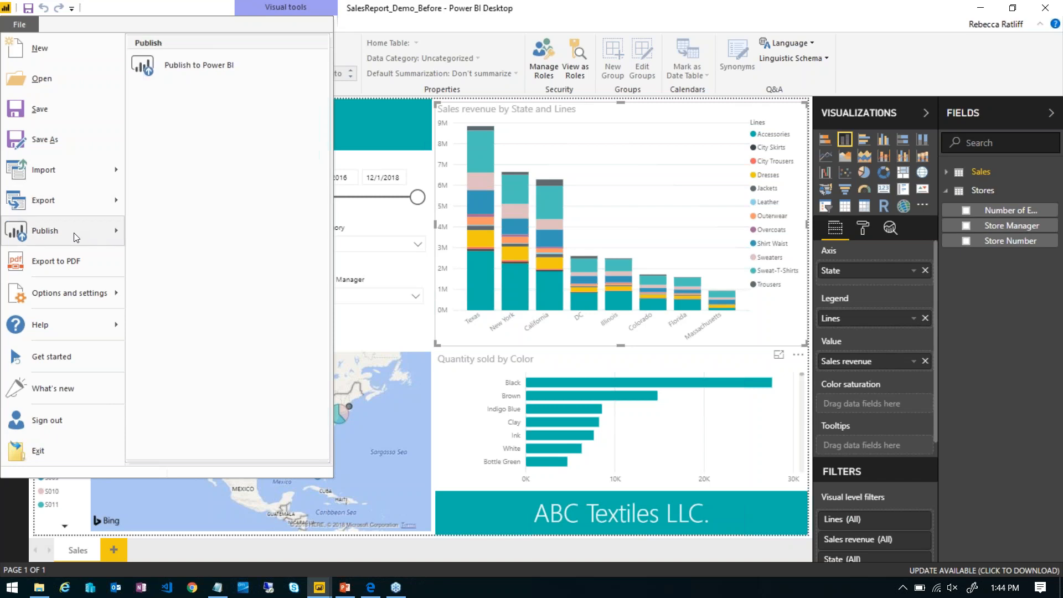
pyautogui.click(217, 63)
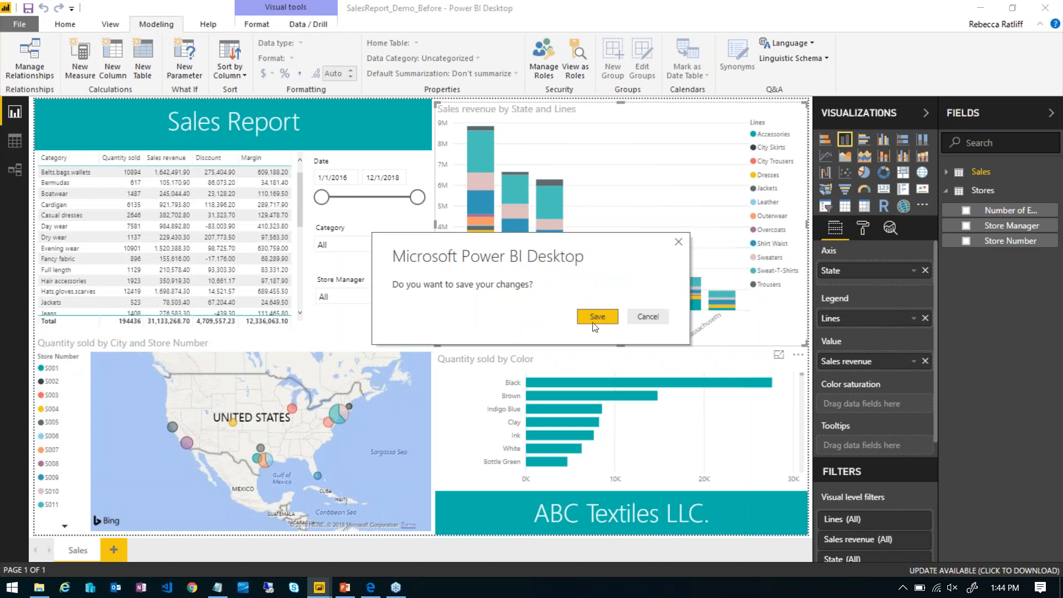
pyautogui.click(604, 317)
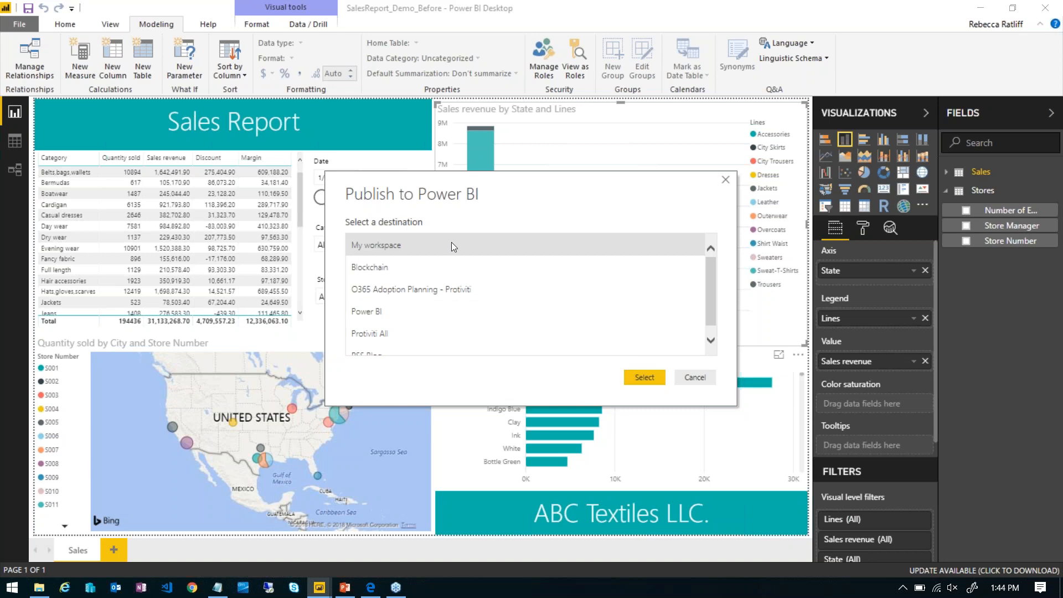
pyautogui.click(645, 378)
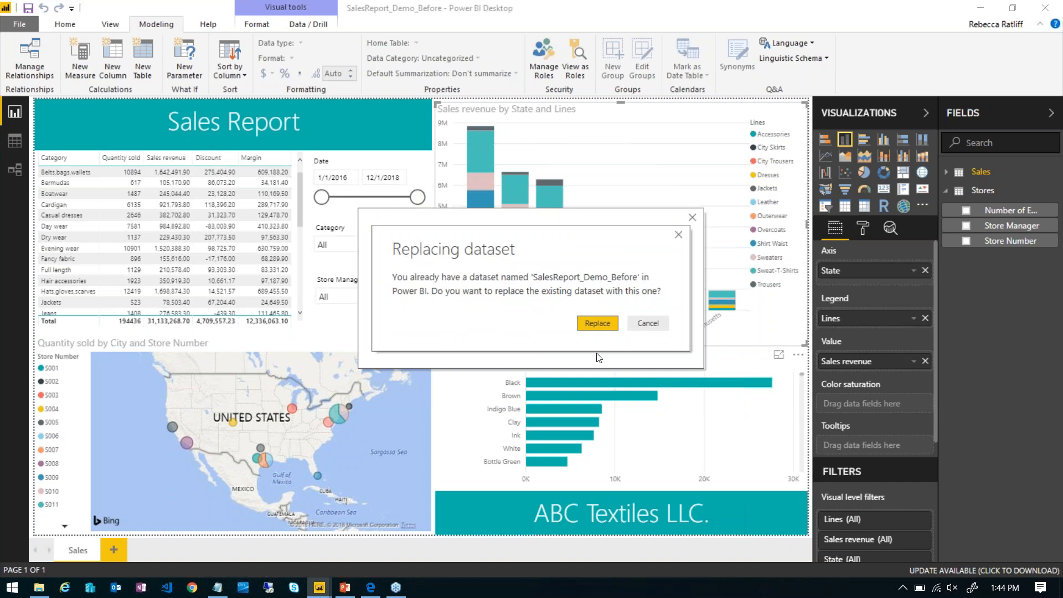
pyautogui.click(597, 324)
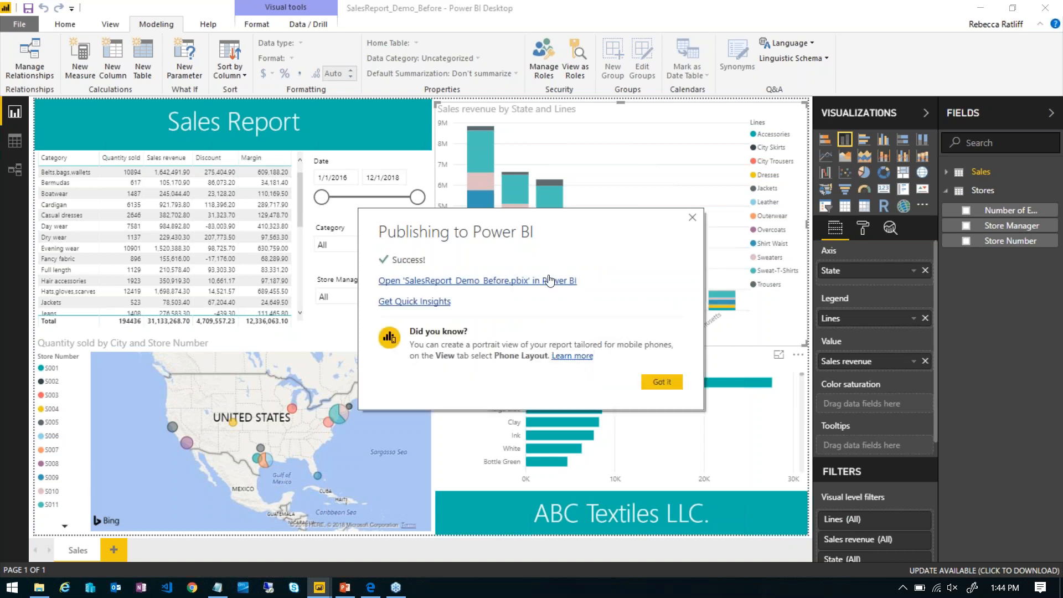
# Step: Open the published report in the Power BI service and check the reports and datasets in My Workspace
pyautogui.click(549, 281)
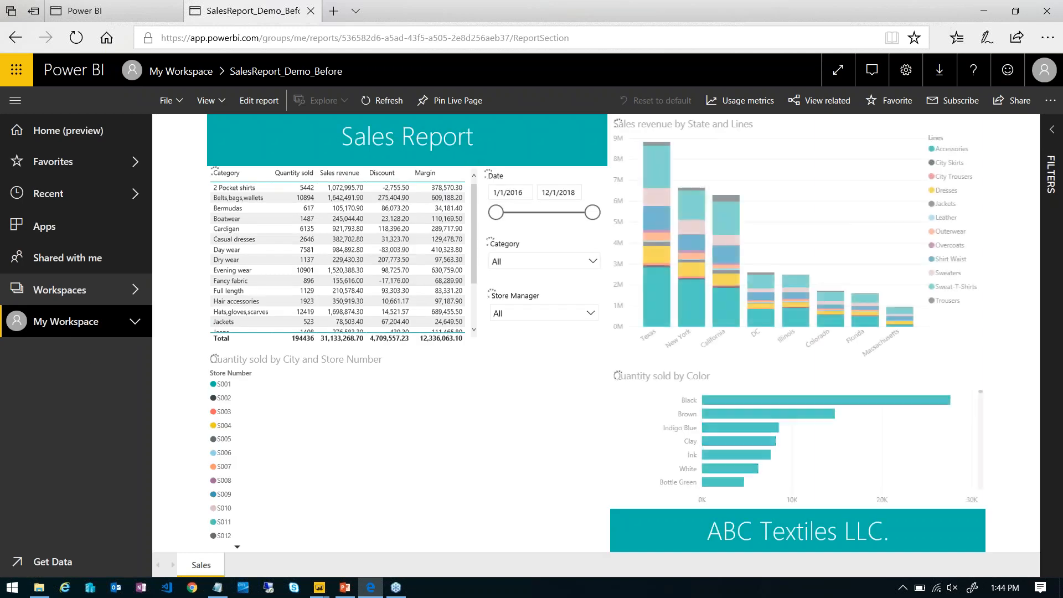
pyautogui.click(67, 326)
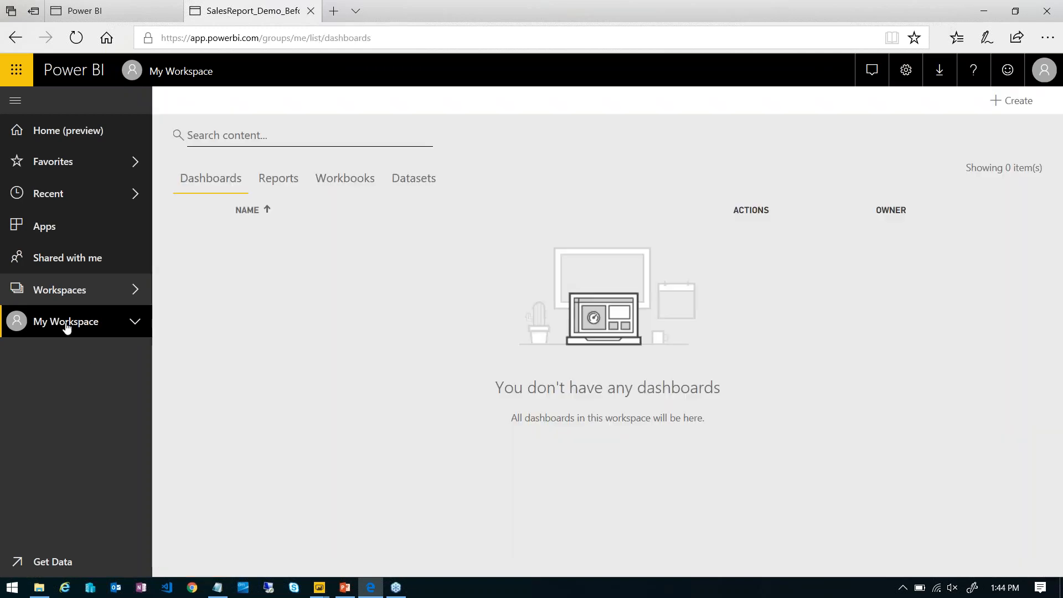
pyautogui.click(278, 181)
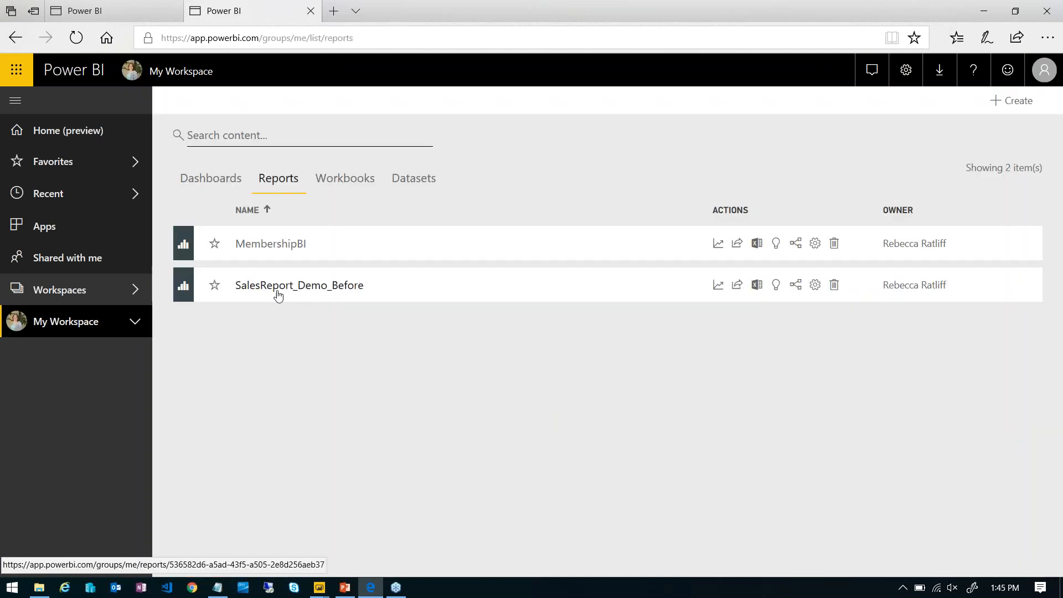
pyautogui.click(414, 186)
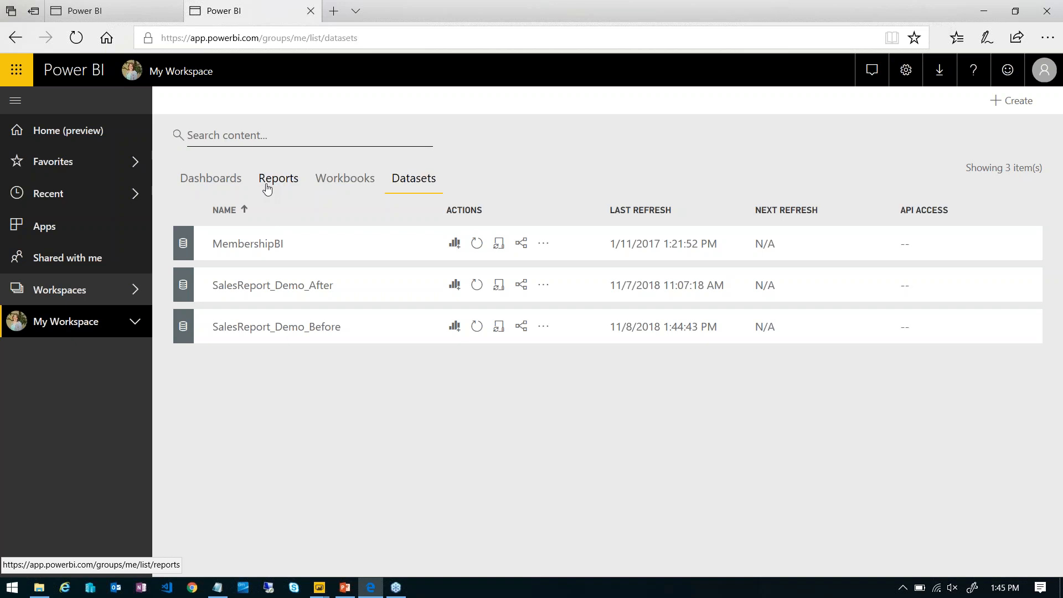
# Step: Reopen SalesReport_Demo_Before from the workspace's reports and view its save, embed and export options
pyautogui.click(281, 183)
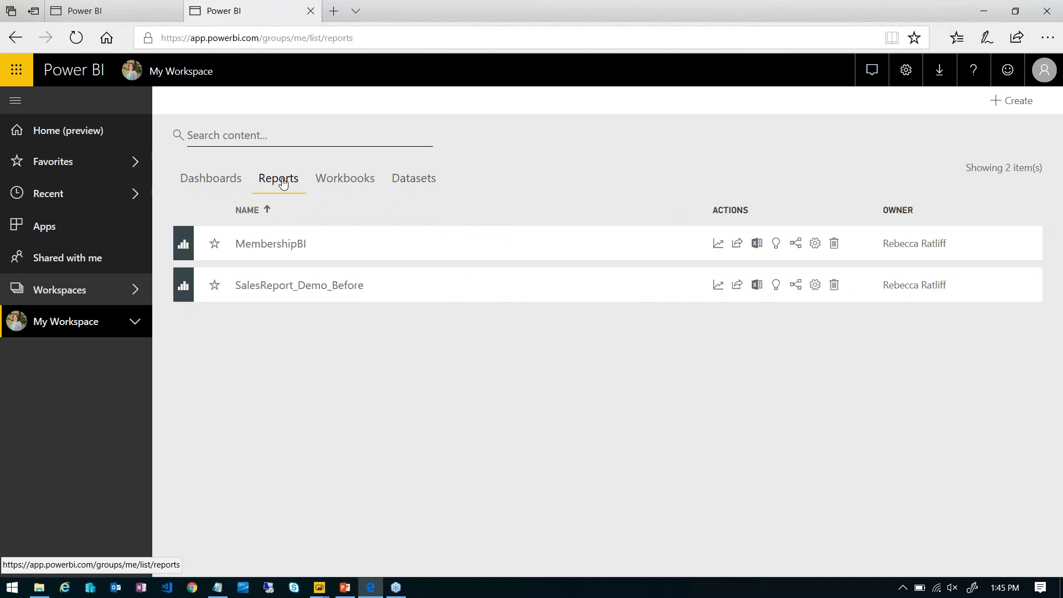
pyautogui.click(296, 285)
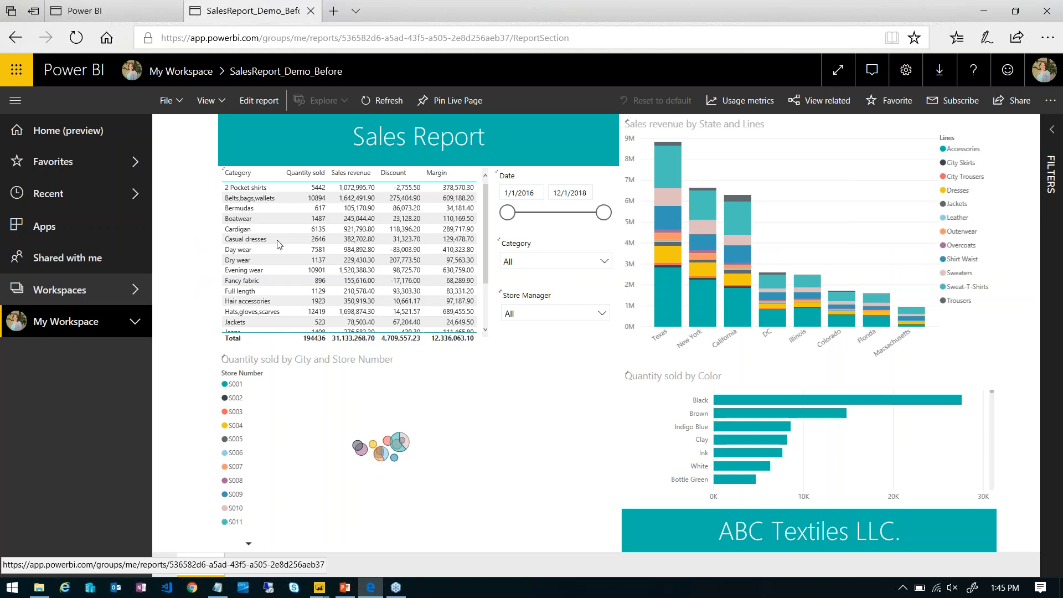
pyautogui.click(173, 105)
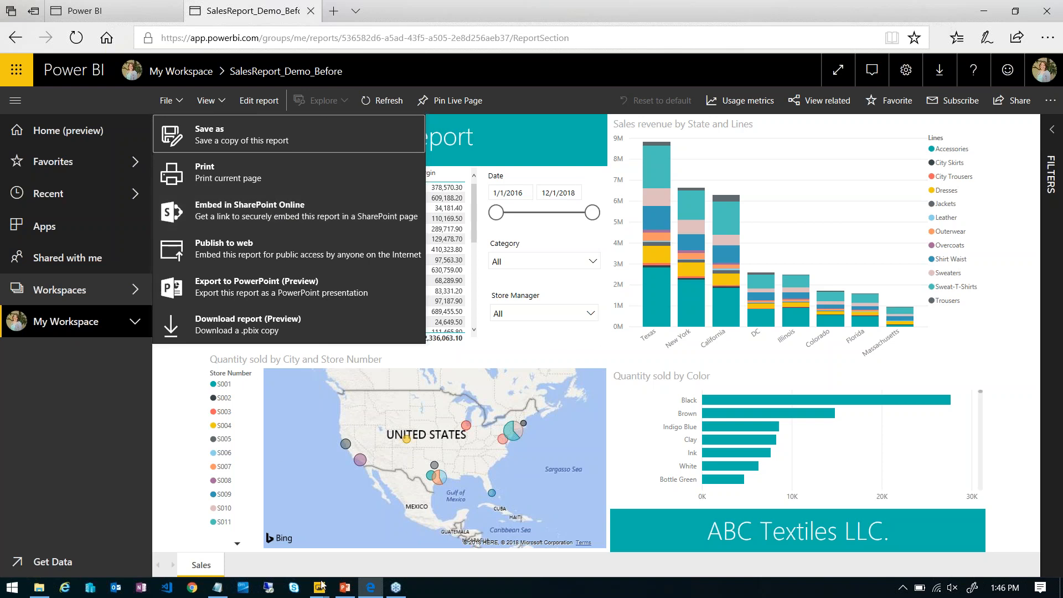
# Step: Switch back to the SalesReport_Demo_Before window in Power BI Desktop and dismiss the publishing message
pyautogui.moveTo(319, 590)
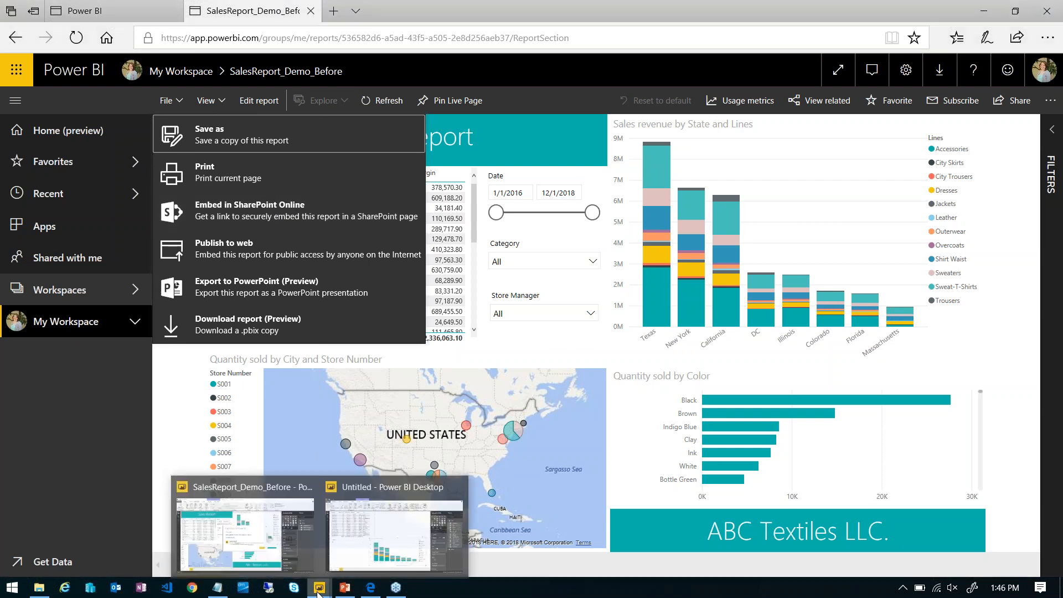
pyautogui.click(285, 562)
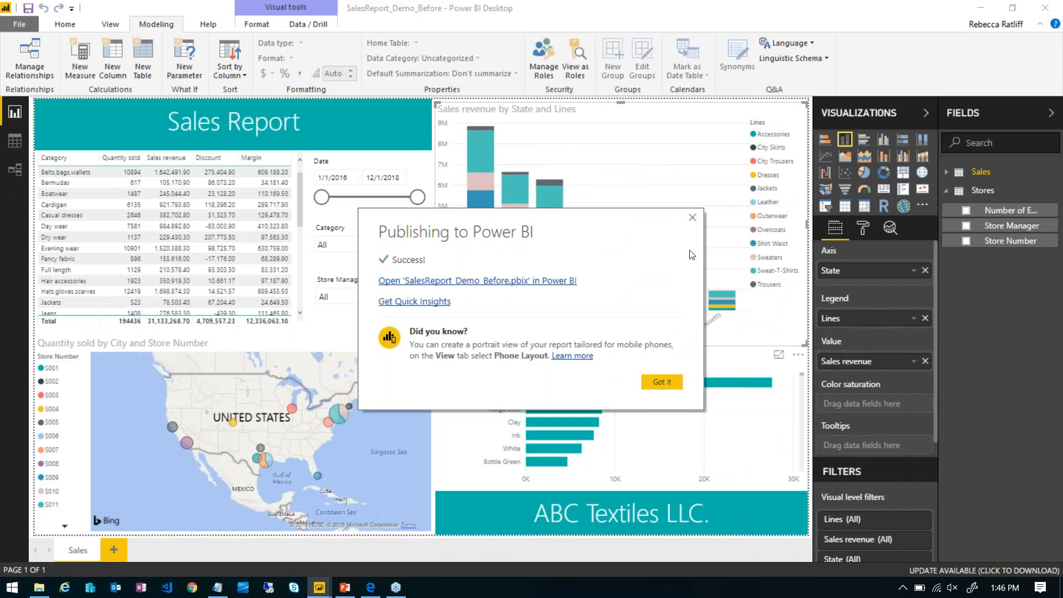
pyautogui.click(693, 216)
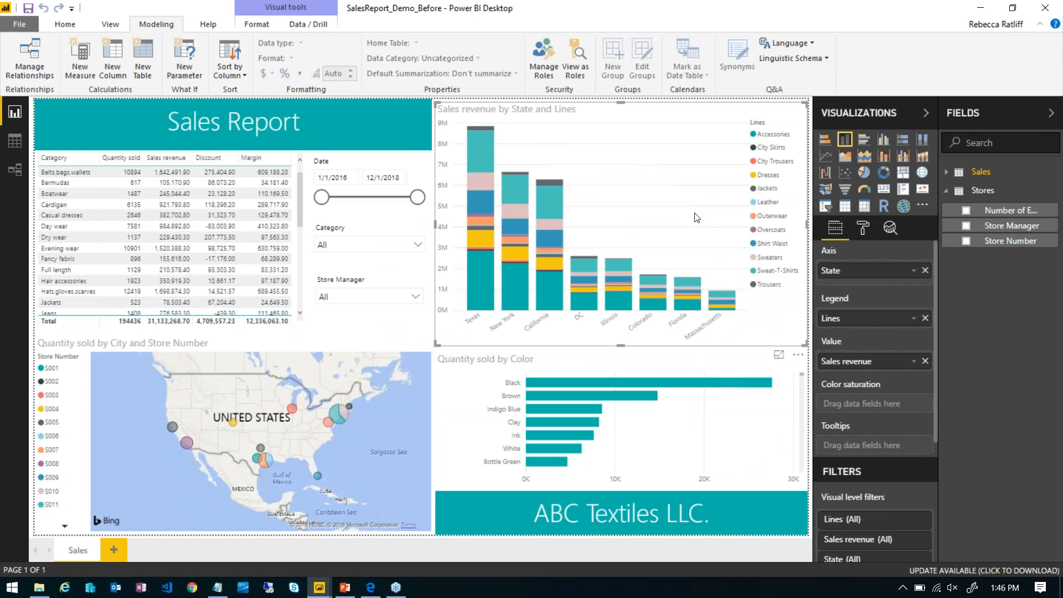
# Step: Show the Sales table's data and add a calculated column named Location
pyautogui.click(15, 143)
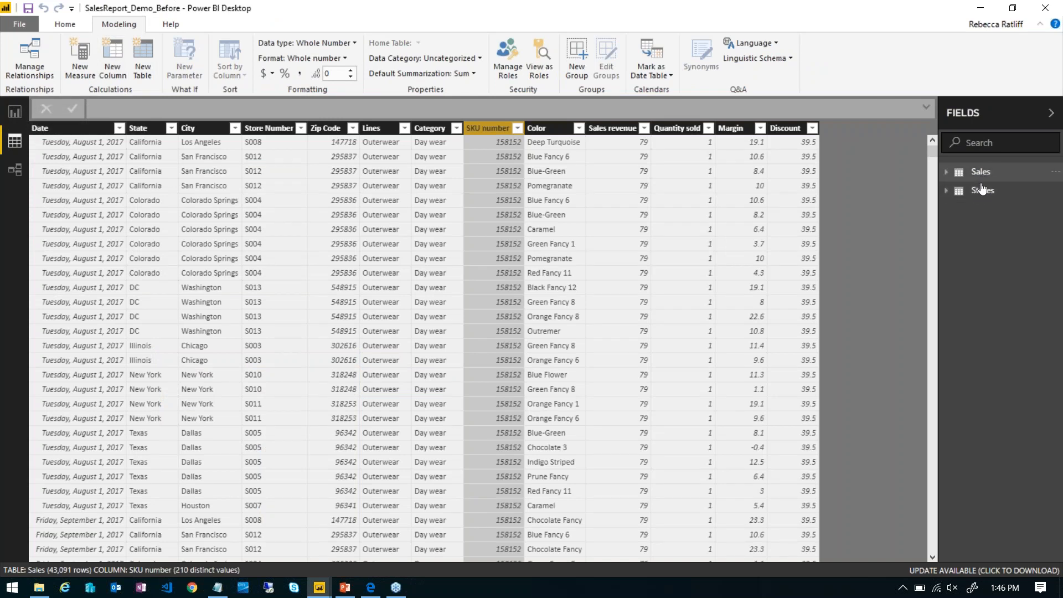
pyautogui.click(118, 55)
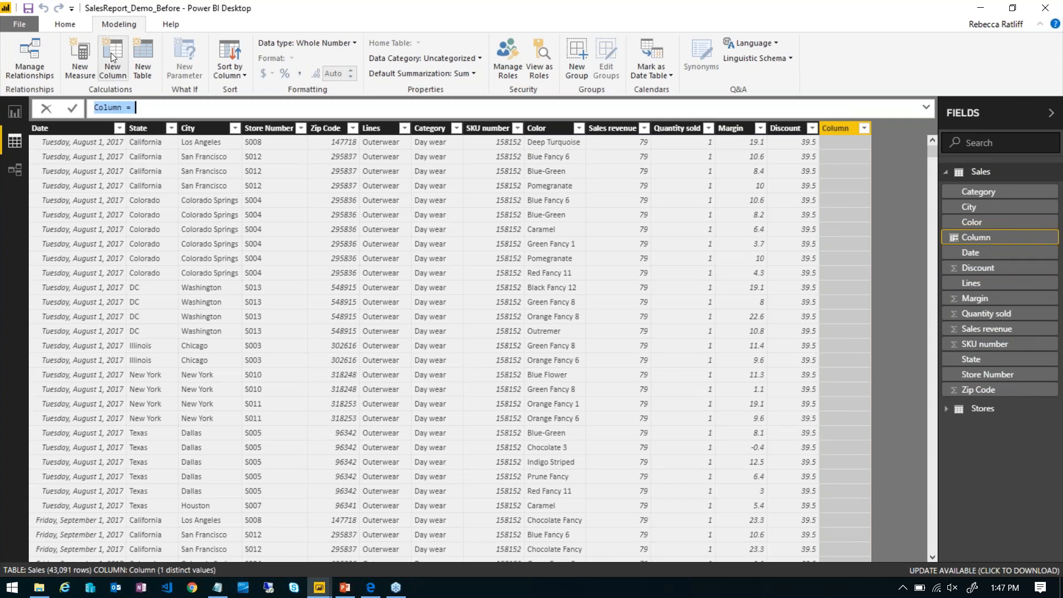
pyautogui.moveTo(123, 108); pyautogui.dragTo(71, 106)
pyautogui.write('Location')
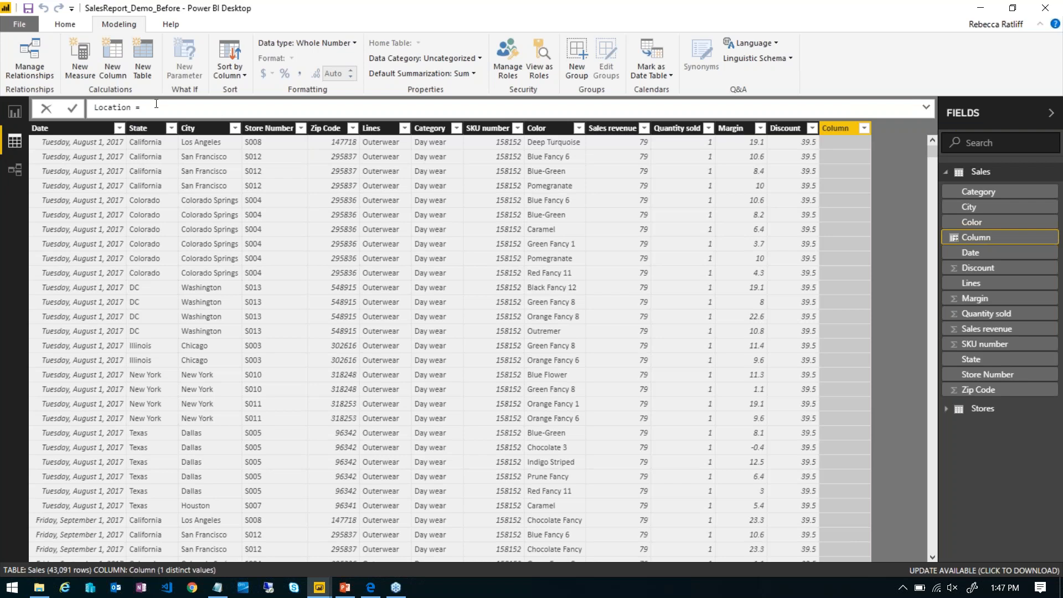
# Step: Define the Location column's formula as Sales[City] & ", " & Sales[State]
pyautogui.write('Sales[C')
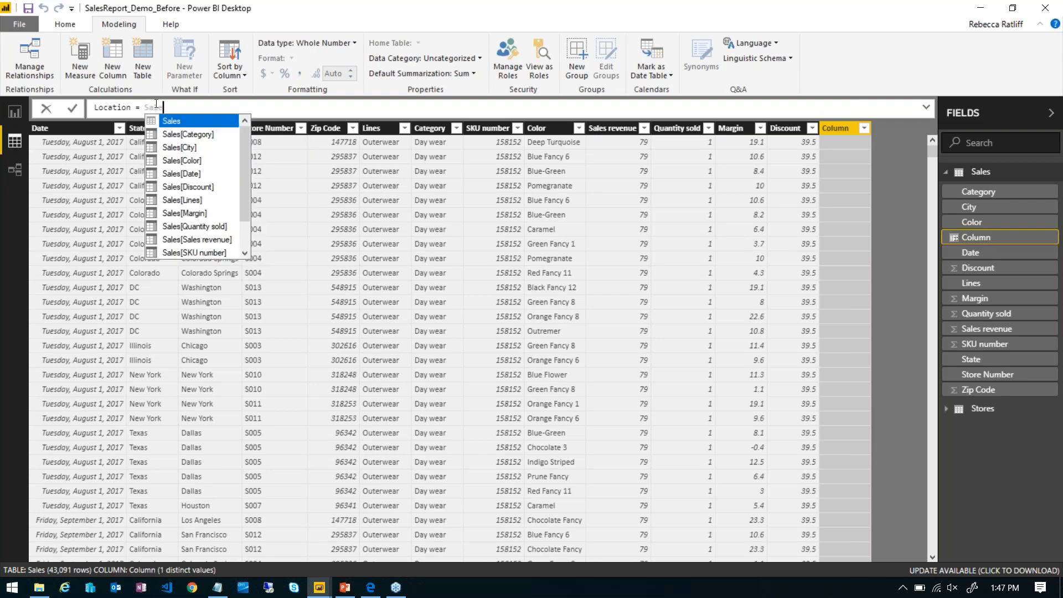
pyautogui.write('i')
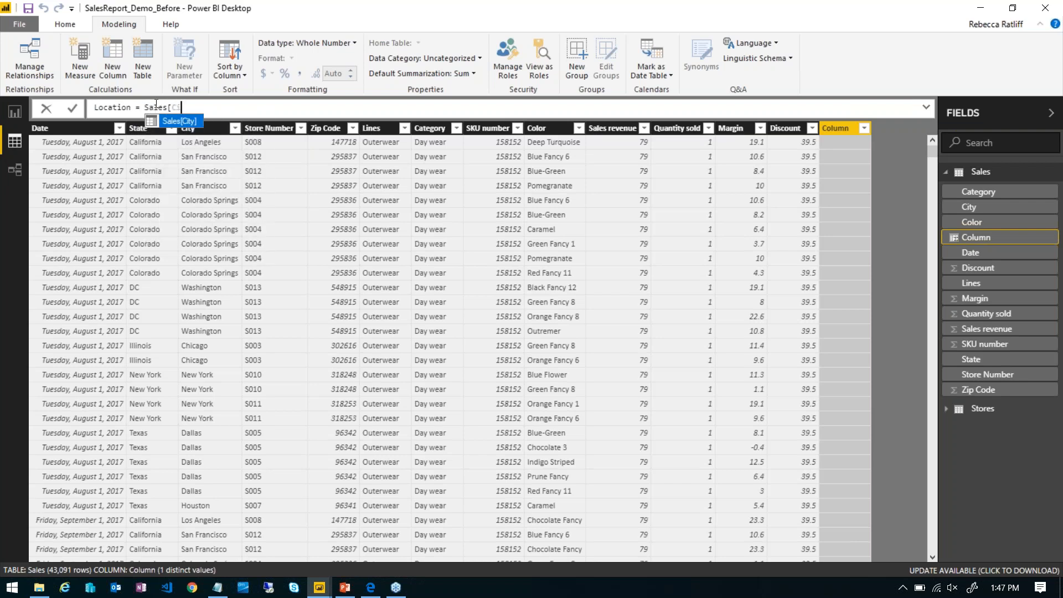
pyautogui.press('Tab')
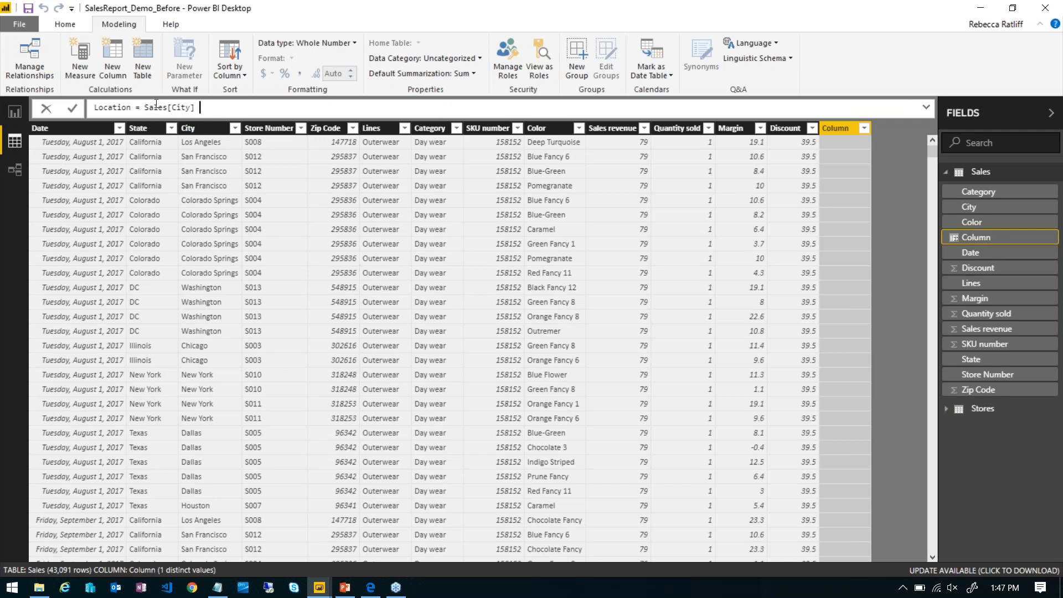
pyautogui.write('& ", " & Sales')
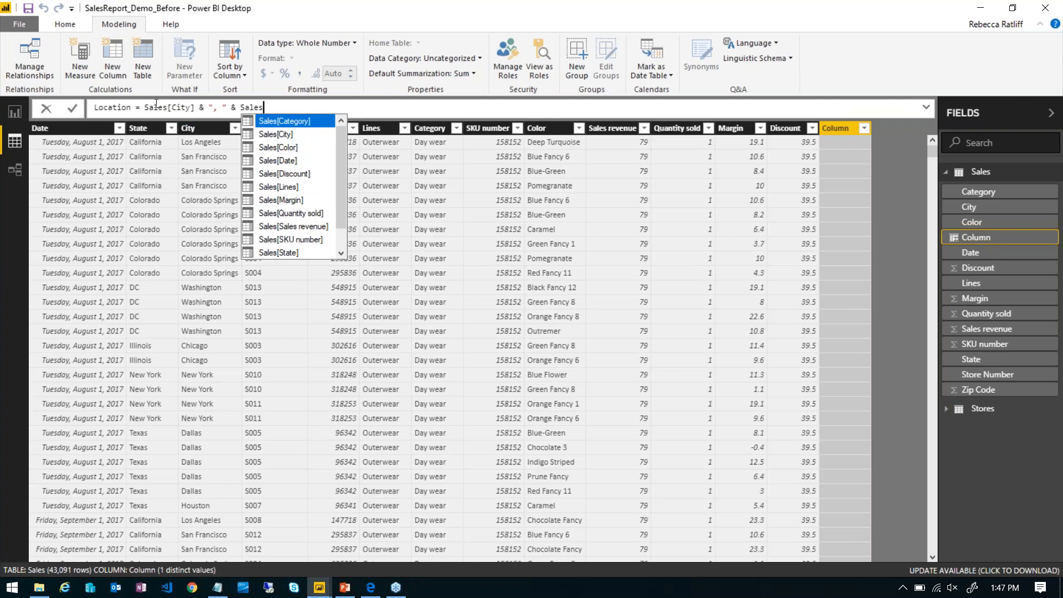
pyautogui.press('Down')
pyautogui.press('Down')
pyautogui.press('Down')
pyautogui.press('Down')
pyautogui.press('Down')
pyautogui.press('Down')
pyautogui.press('Down')
pyautogui.press('Down')
pyautogui.press('Down')
pyautogui.press('Down')
pyautogui.press('Tab')
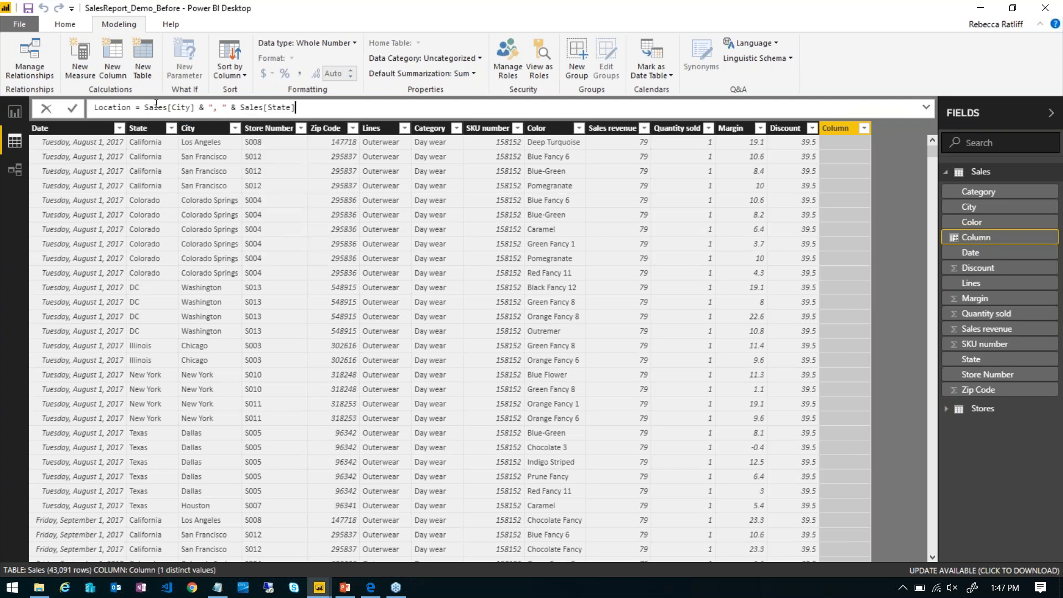
pyautogui.press('Return')
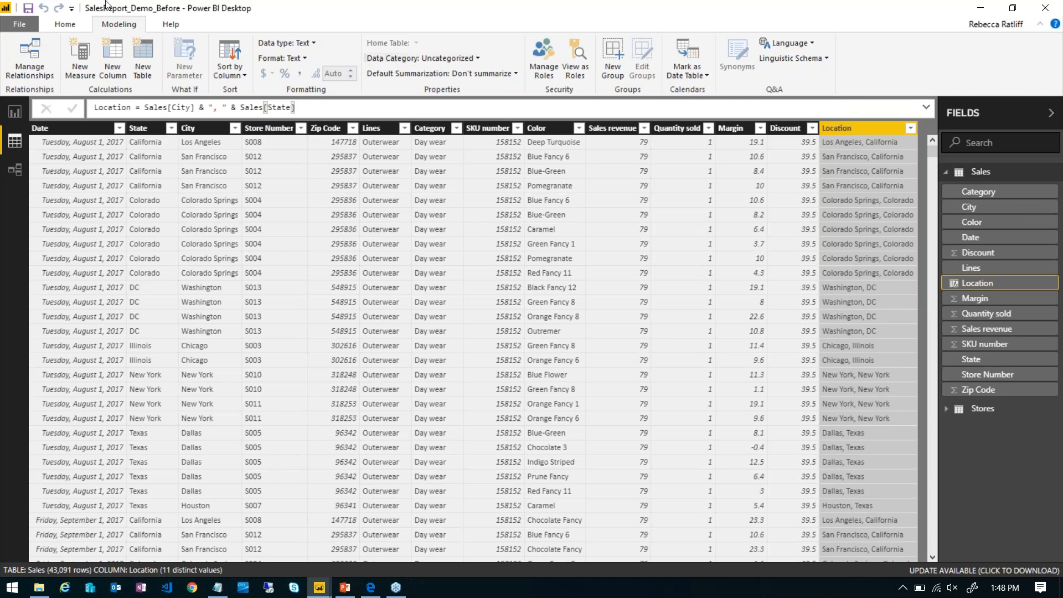
# Step: Open the report's queries for editing in Power Query Editor
pyautogui.click(77, 26)
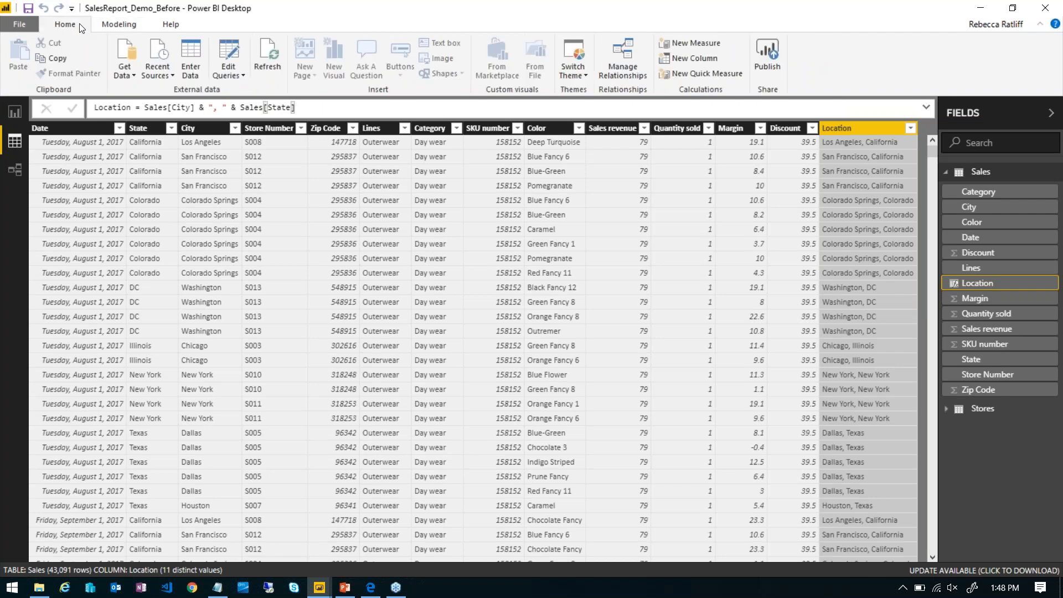
pyautogui.click(243, 78)
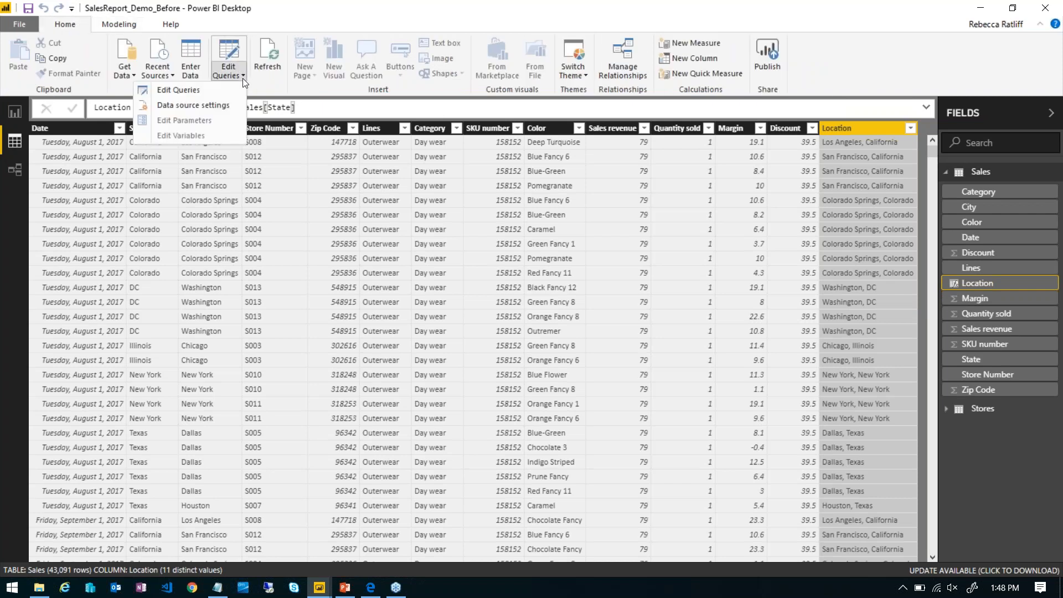
pyautogui.click(213, 91)
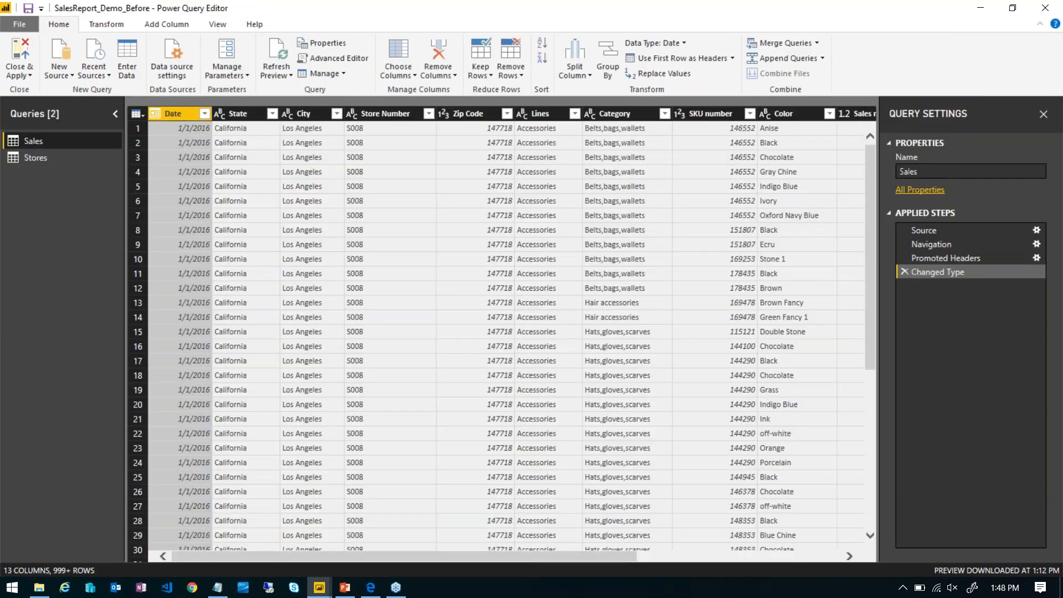
# Step: Change the Sales query's SKU number column to the Text data type, replacing the current type conversion
pyautogui.click(113, 23)
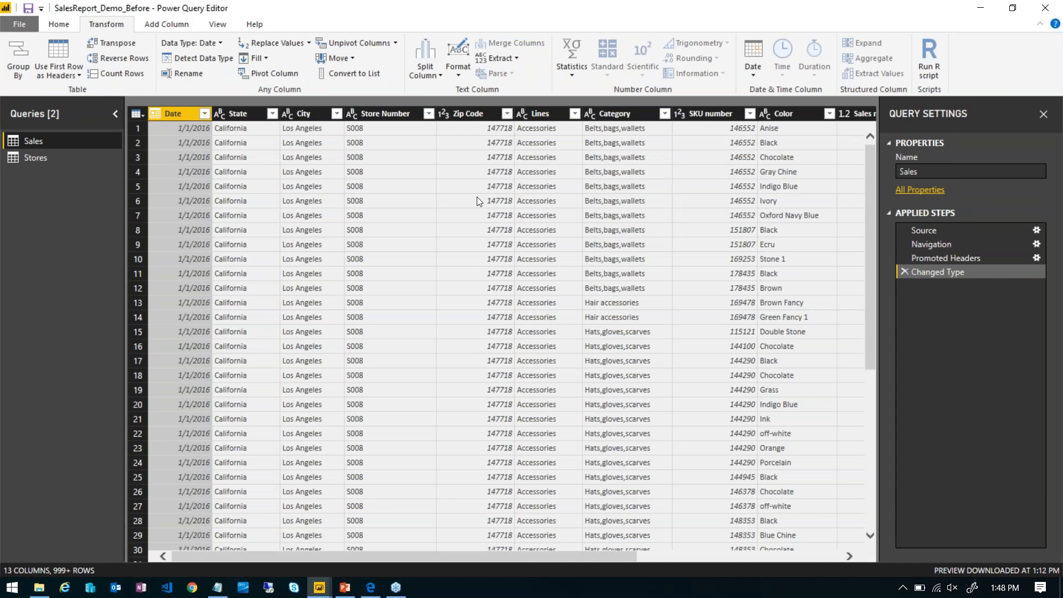
pyautogui.click(699, 117)
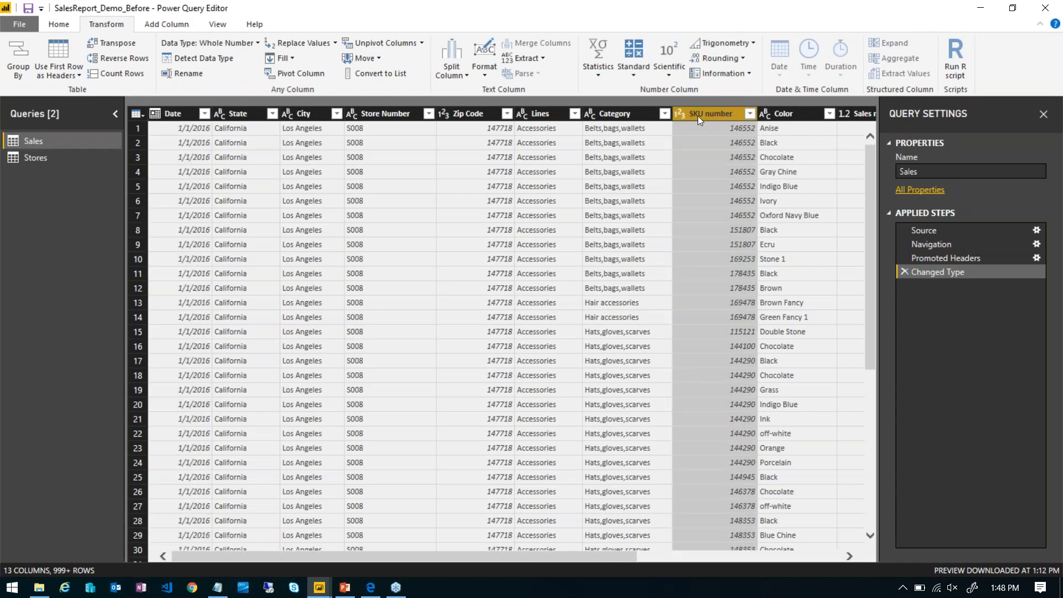
pyautogui.click(237, 45)
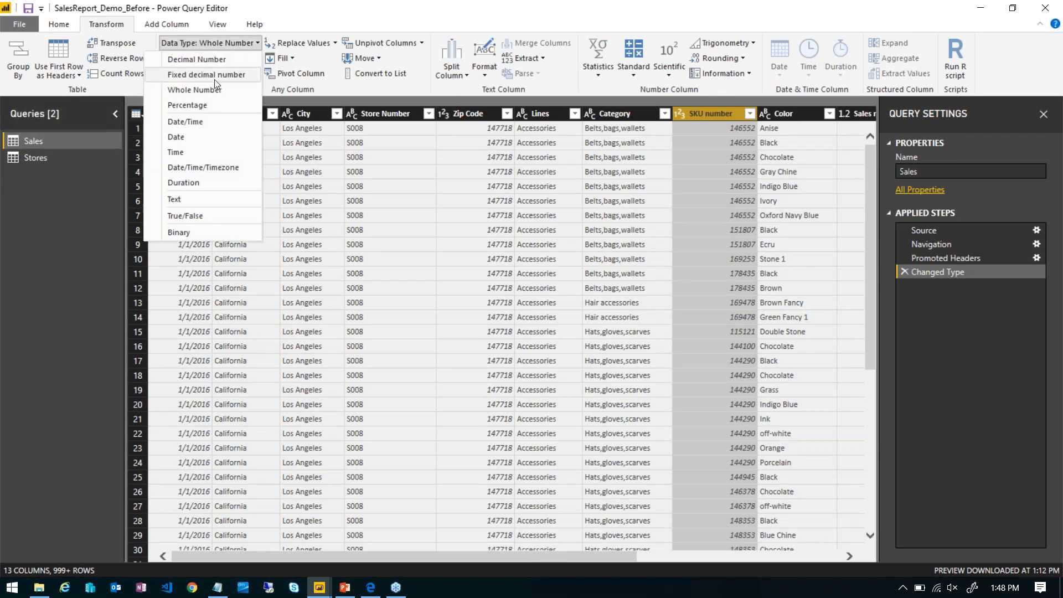
pyautogui.click(202, 200)
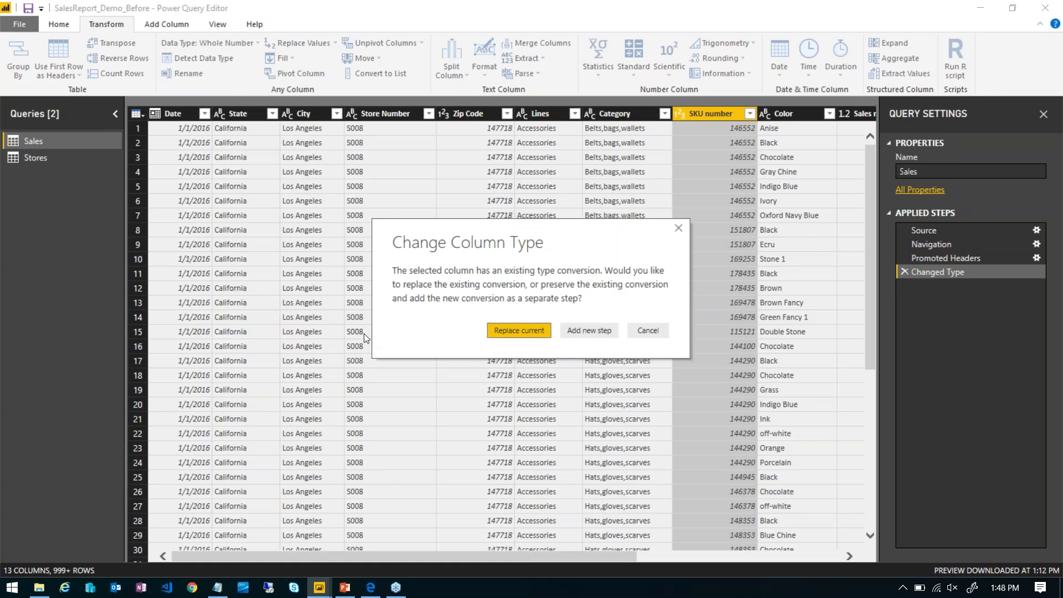
pyautogui.click(515, 335)
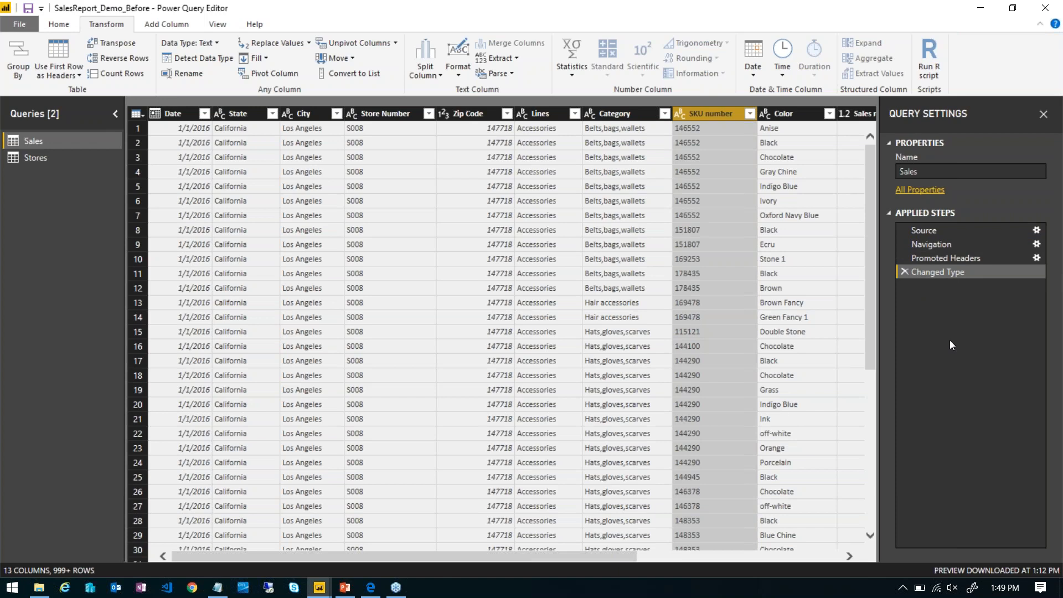
# Step: Close the query editor with the changes applied and return to the report page
pyautogui.click(55, 26)
pyautogui.click(23, 52)
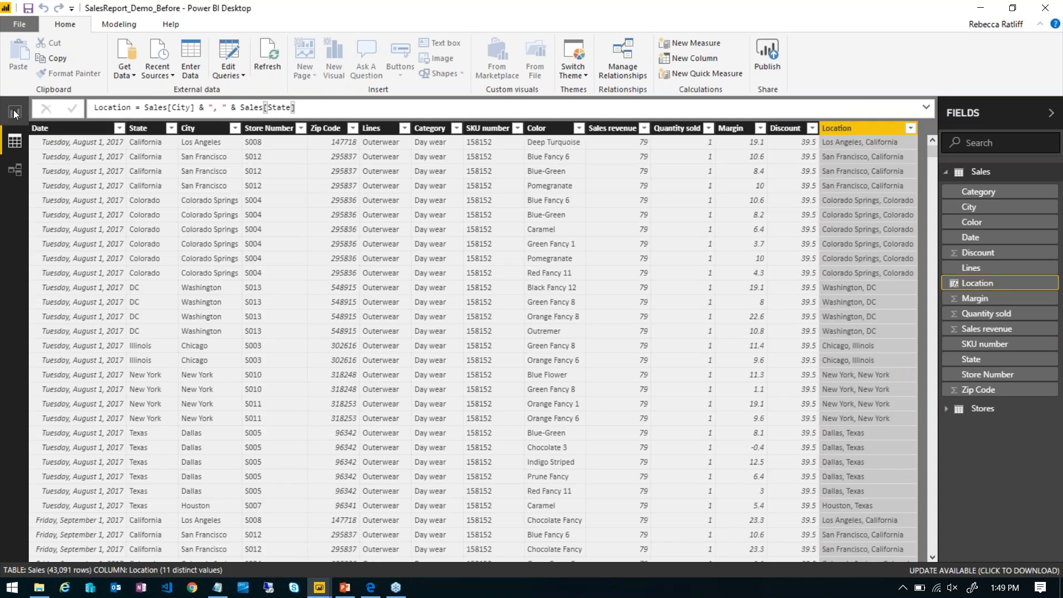
pyautogui.click(15, 114)
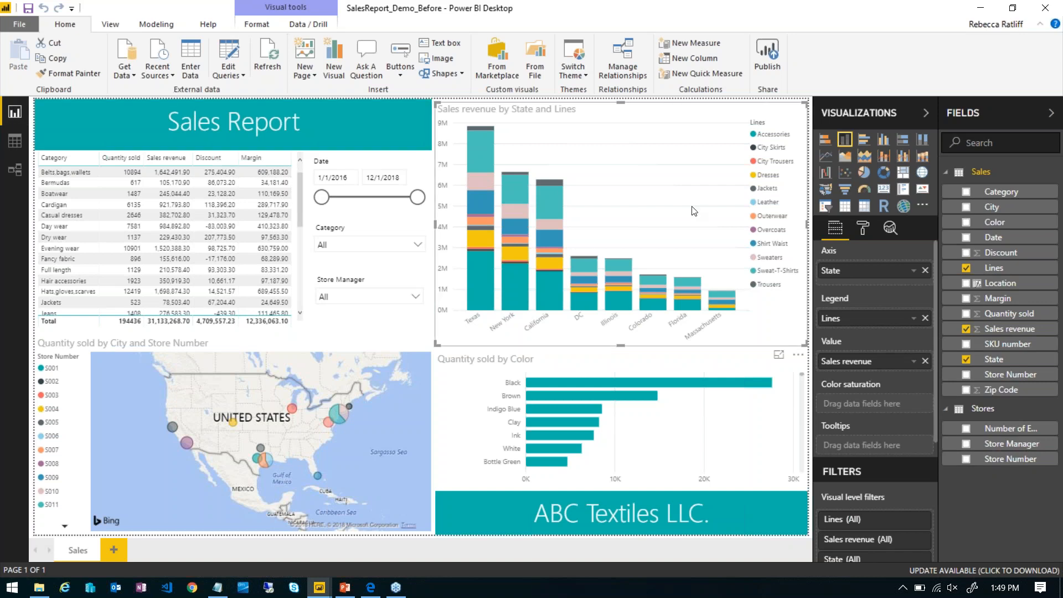
# Step: Look through the formatting and analytics options of the Sales revenue by State and Lines chart
pyautogui.click(864, 234)
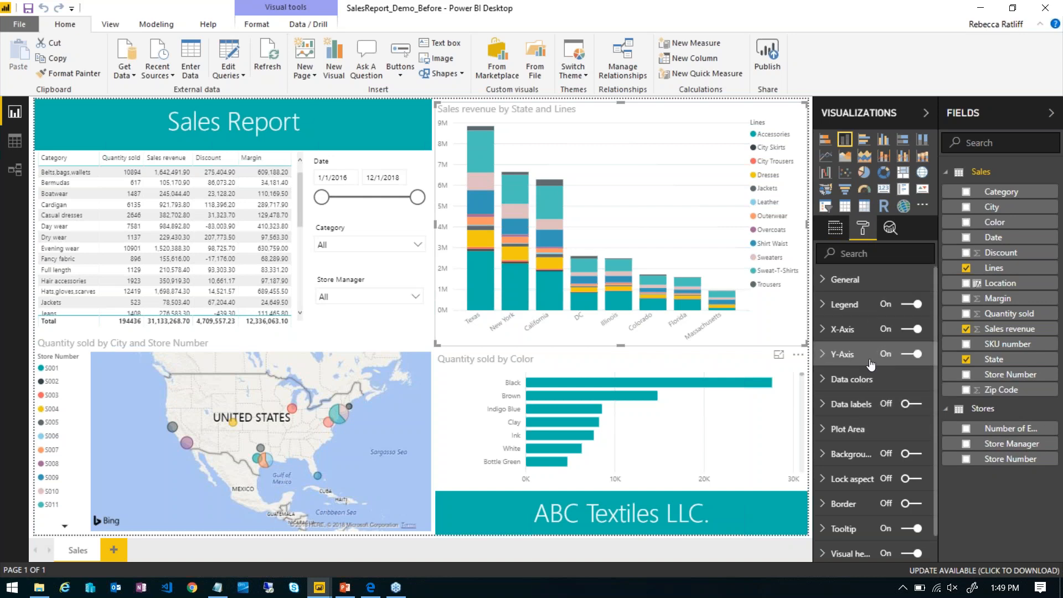
pyautogui.click(888, 236)
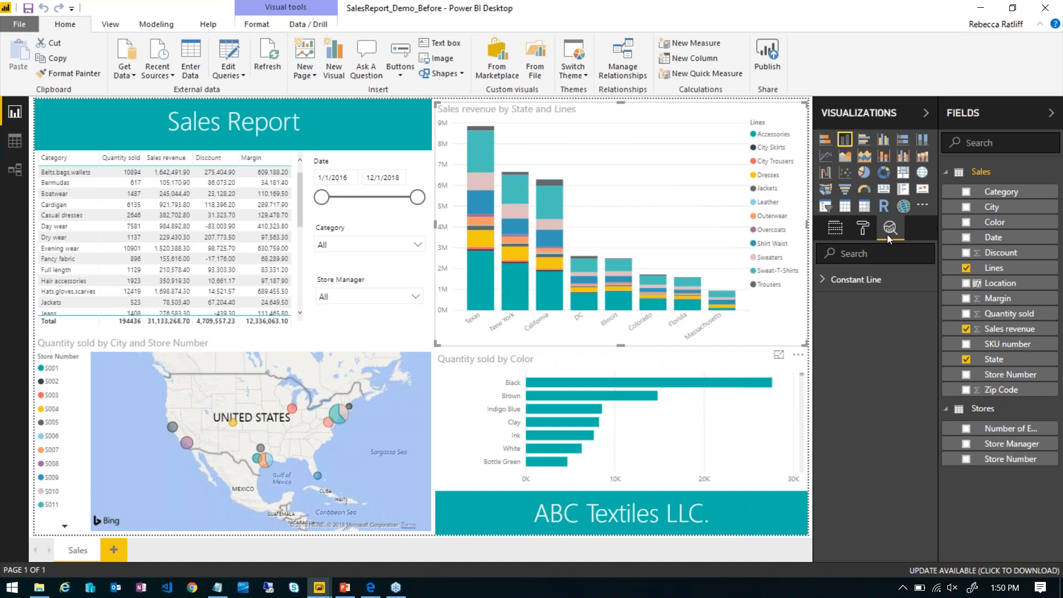
pyautogui.click(868, 233)
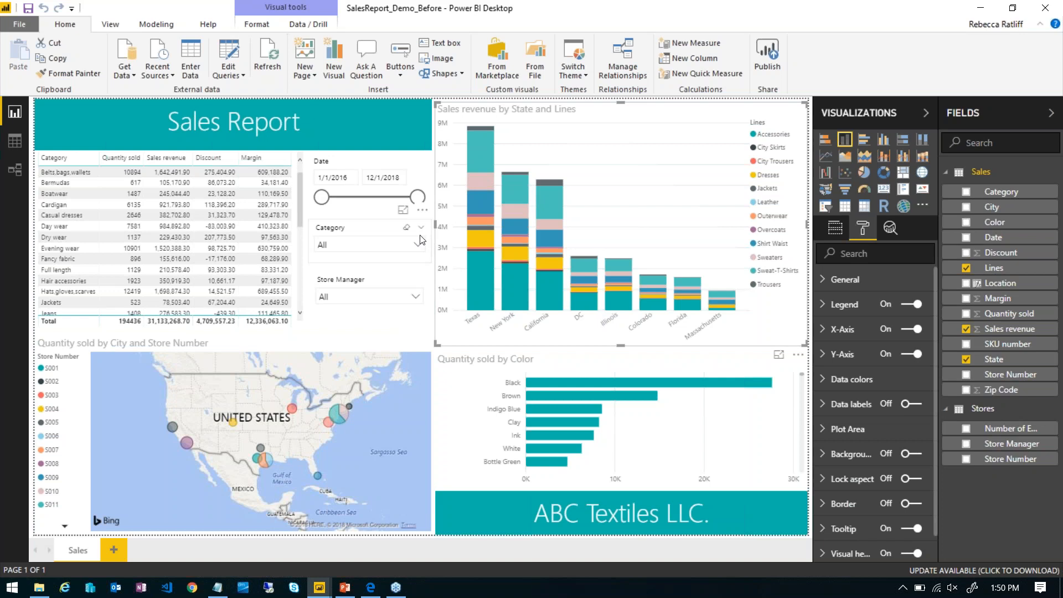
# Step: Try out the Category slicer by filtering the report to 2 Pocket shirts, Bermudas, and 2 Pocket shirts again
pyautogui.click(421, 227)
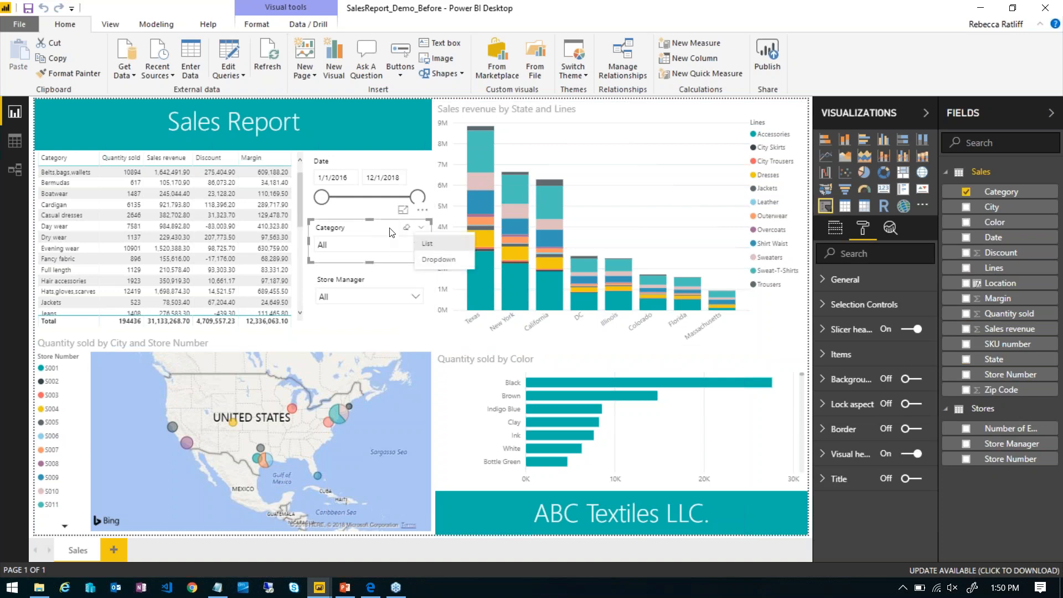
pyautogui.click(422, 228)
pyautogui.click(420, 246)
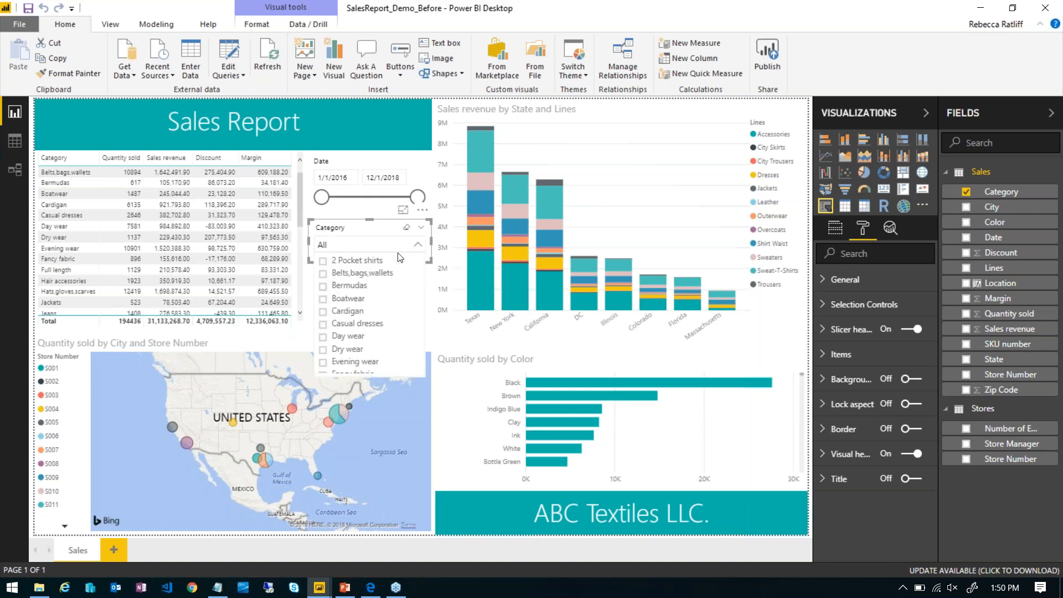
pyautogui.click(357, 260)
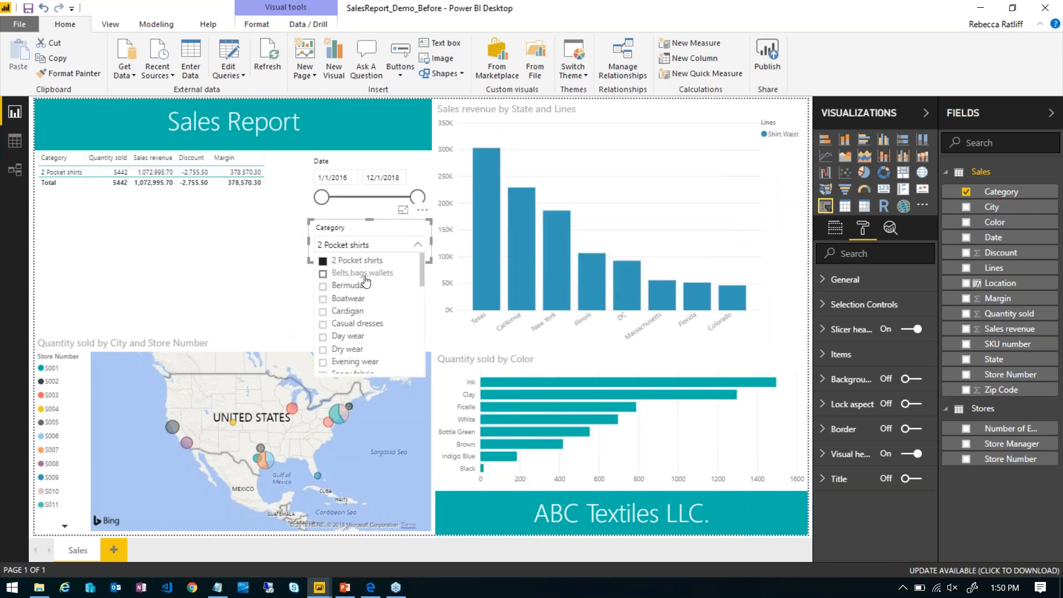
pyautogui.click(362, 284)
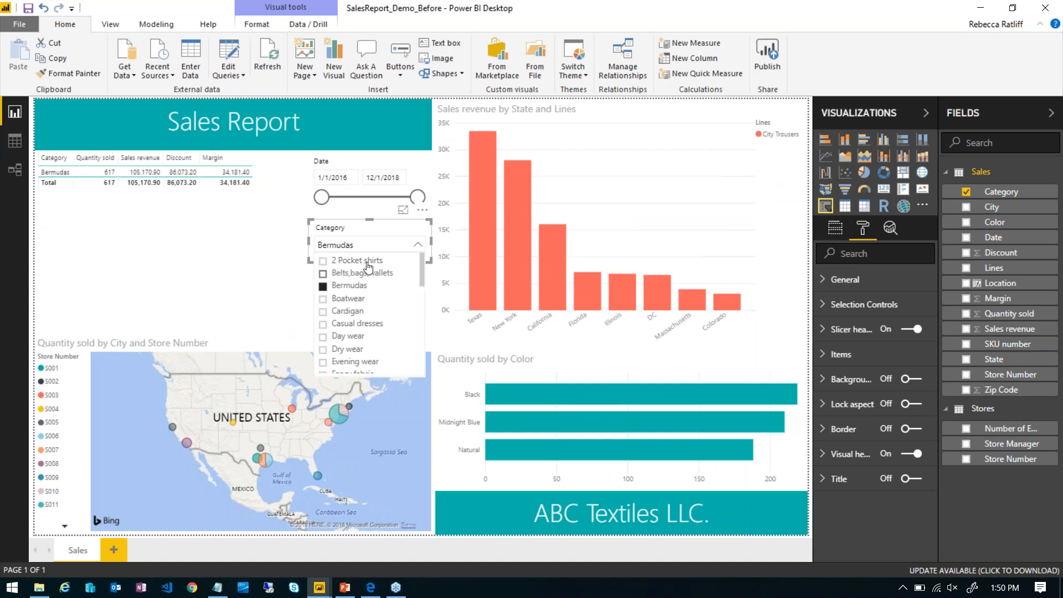
pyautogui.click(365, 260)
pyautogui.click(388, 230)
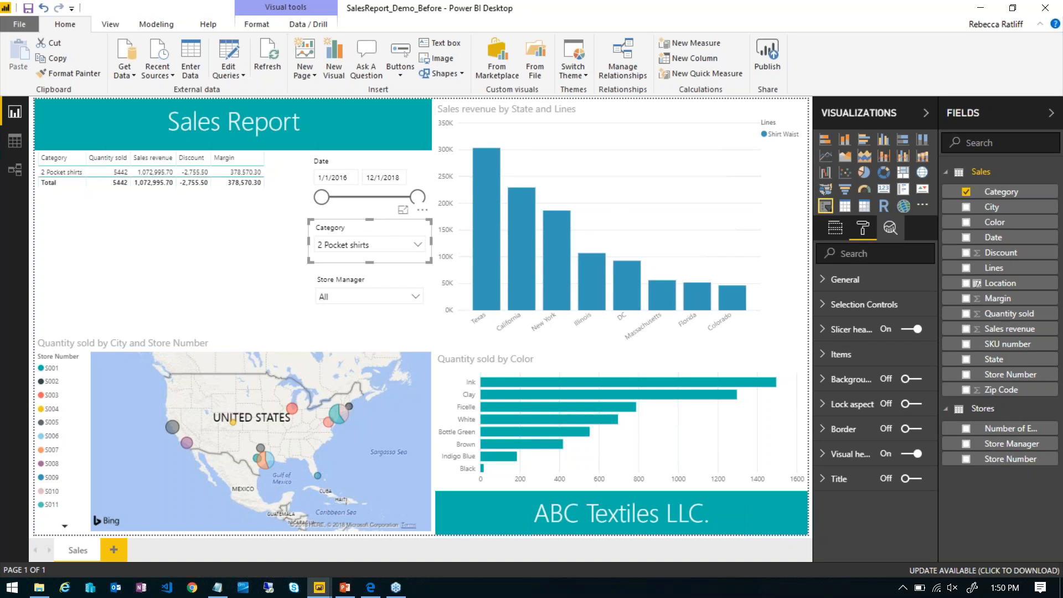
# Step: Turn off Single Select for the Category slicer and clear its selection
pyautogui.click(827, 308)
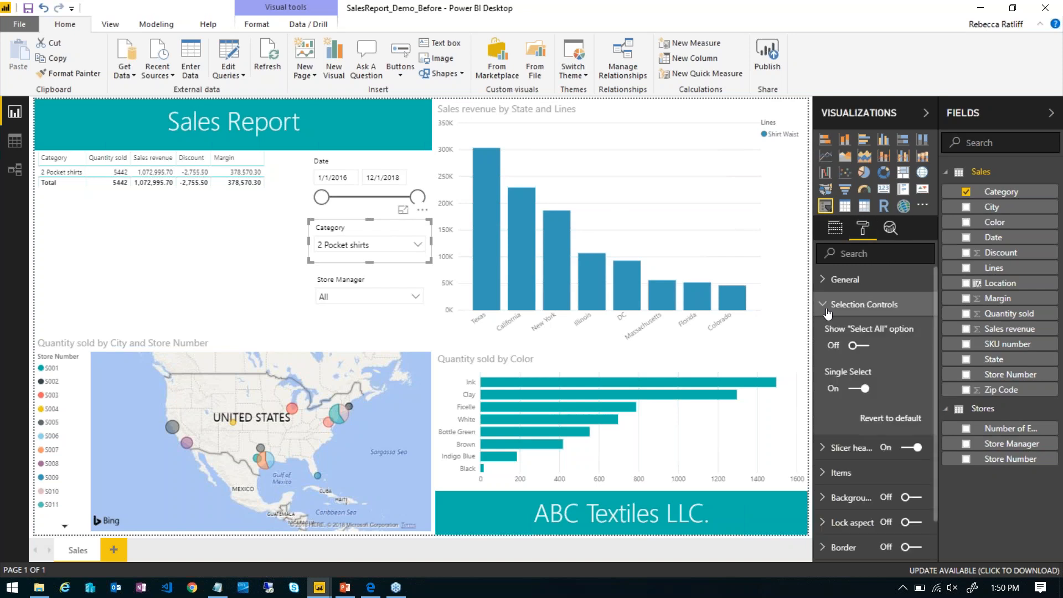
pyautogui.click(858, 390)
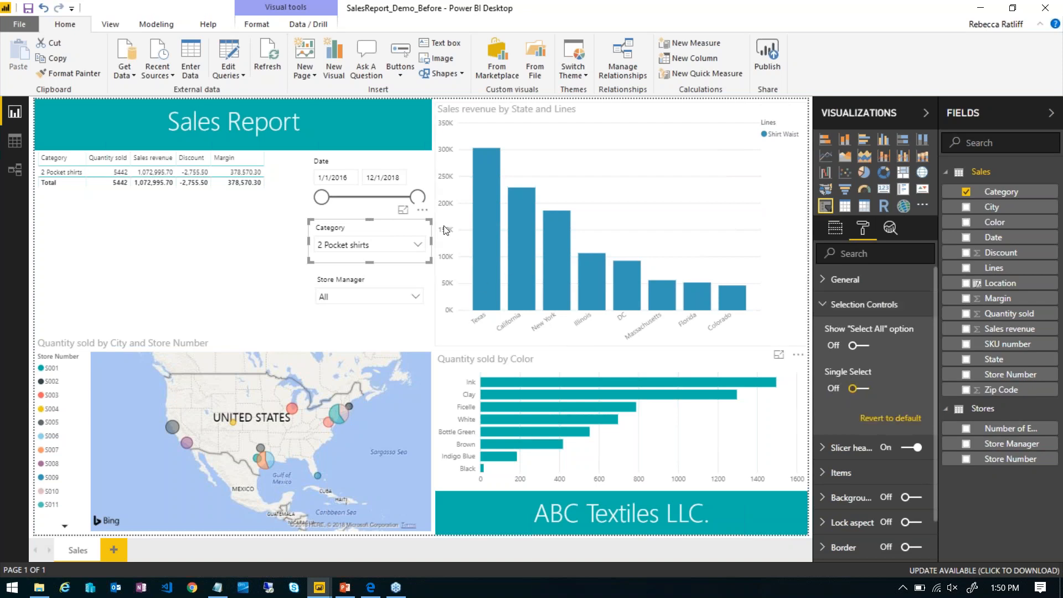
pyautogui.click(407, 228)
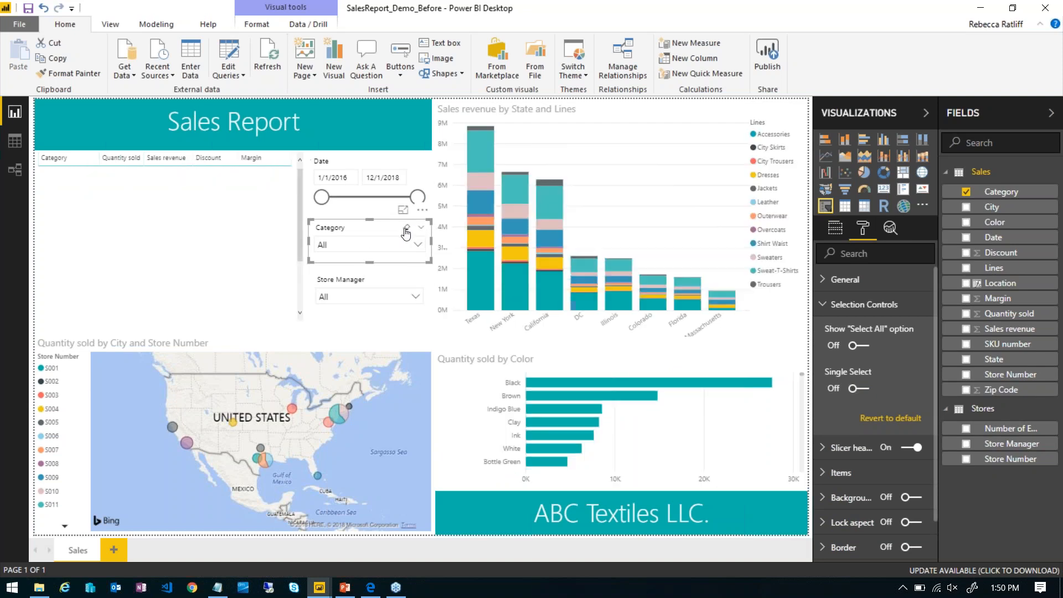
# Step: Filter the report by the Bermudas, Cardigan, Casual dresses and Day wear categories
pyautogui.click(420, 247)
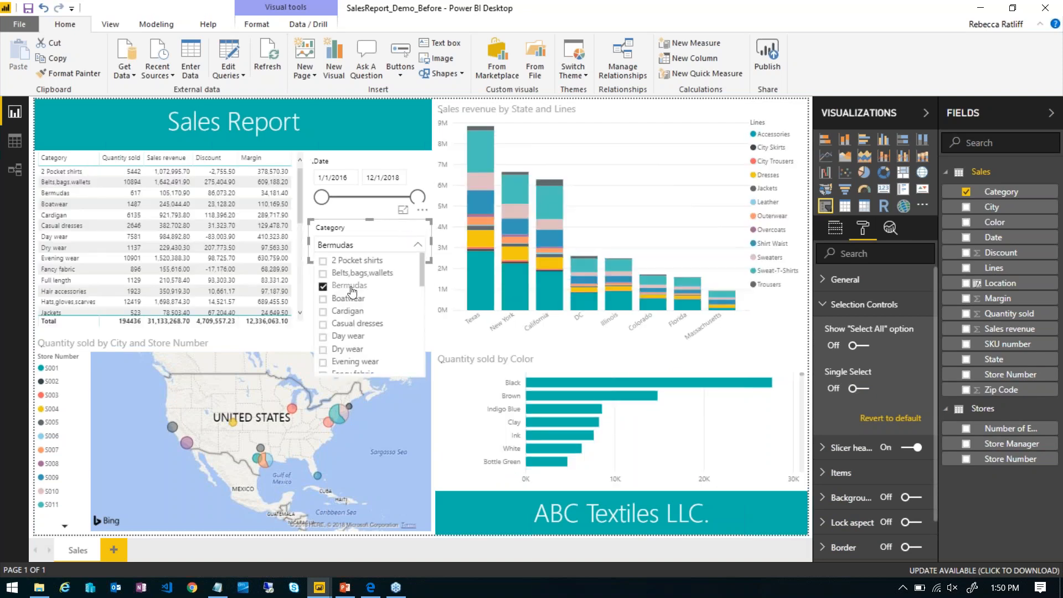
pyautogui.click(351, 286)
pyautogui.click(347, 311)
pyautogui.click(346, 325)
pyautogui.click(344, 337)
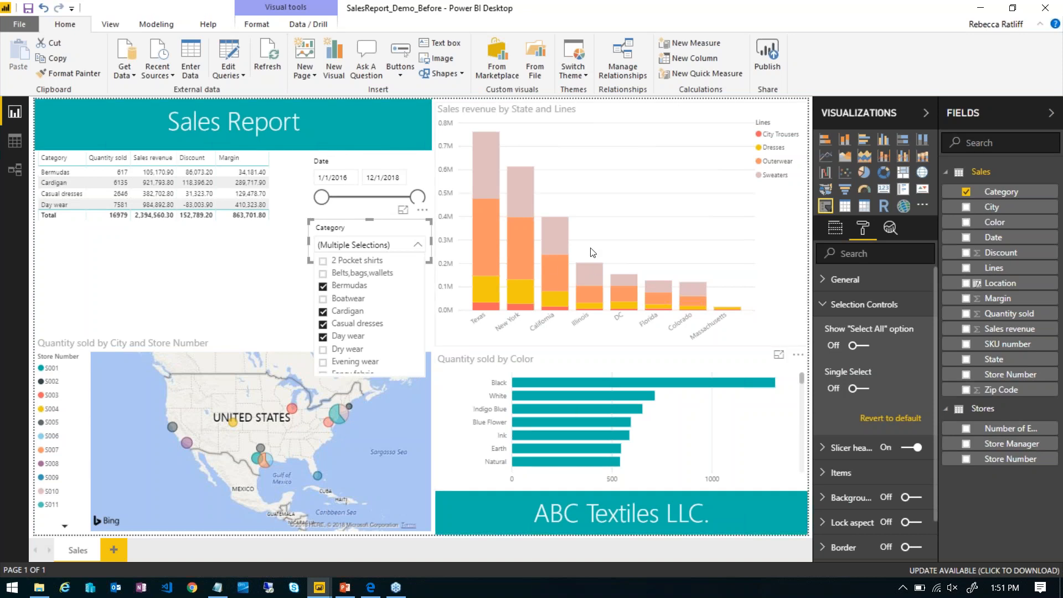
# Step: View the data colors of the Sales revenue by State and Lines chart, including the custom color choices for Dresses
pyautogui.click(675, 227)
pyautogui.click(675, 227)
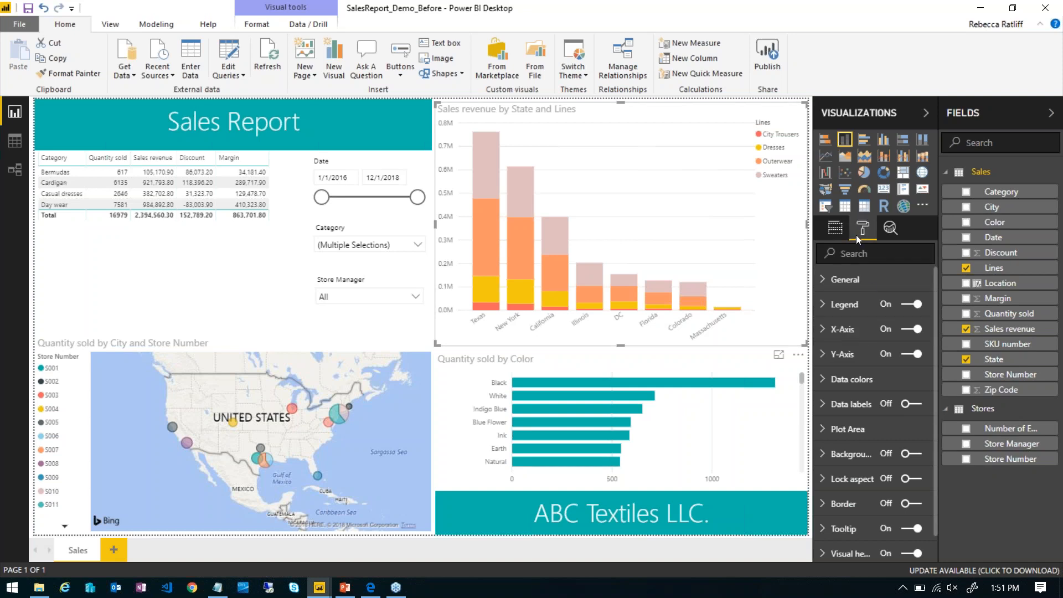
pyautogui.click(841, 381)
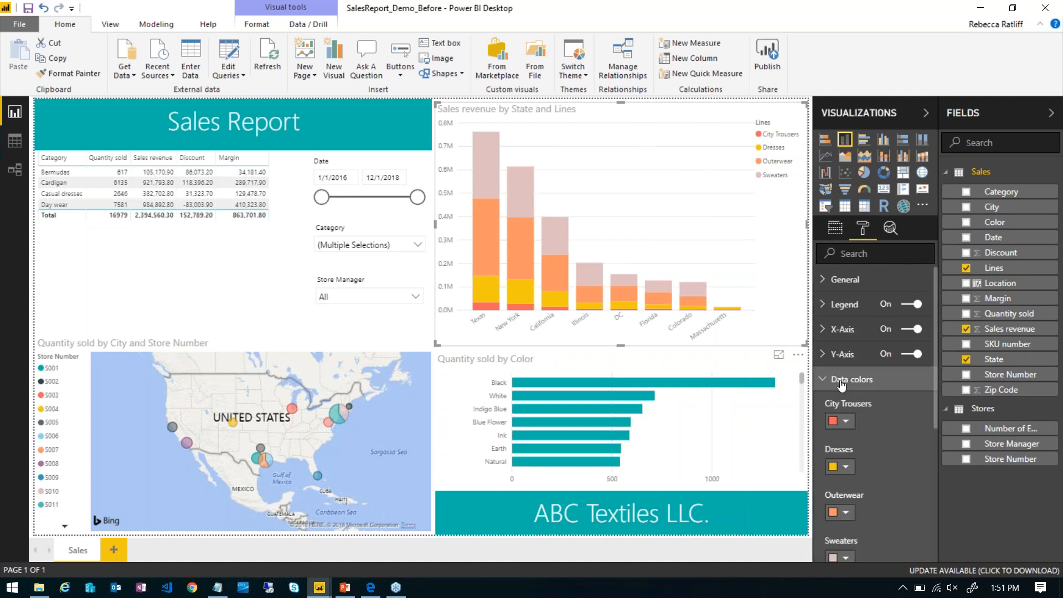
pyautogui.moveTo(937, 390); pyautogui.dragTo(927, 448)
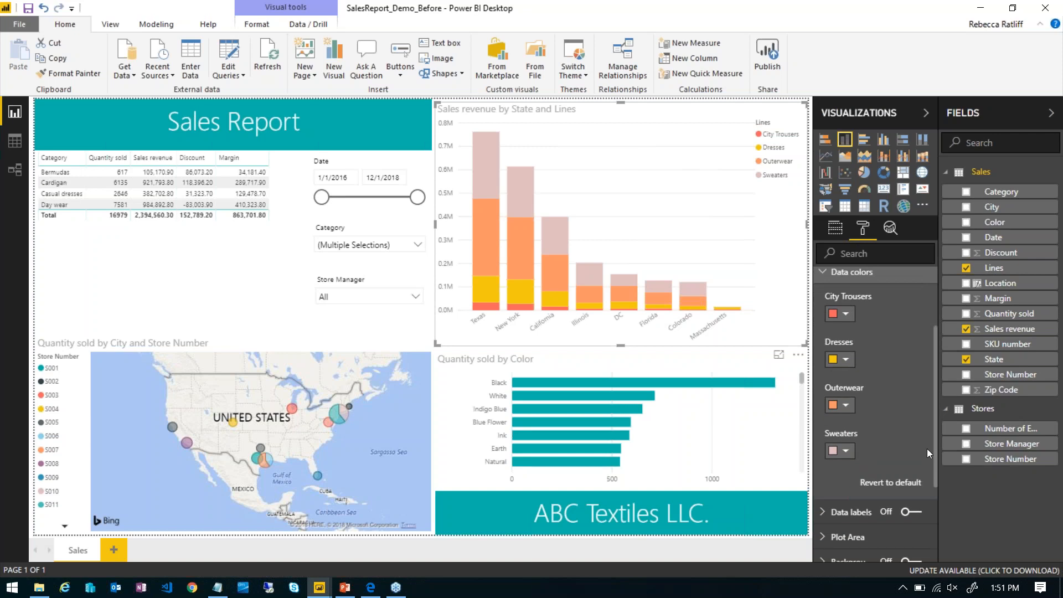
pyautogui.click(842, 361)
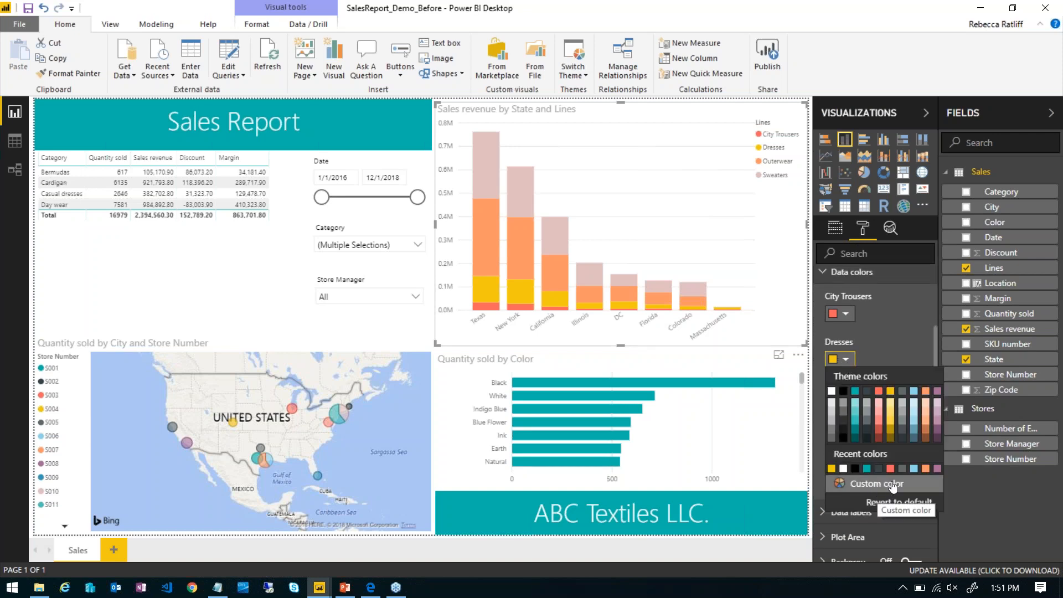
pyautogui.click(871, 492)
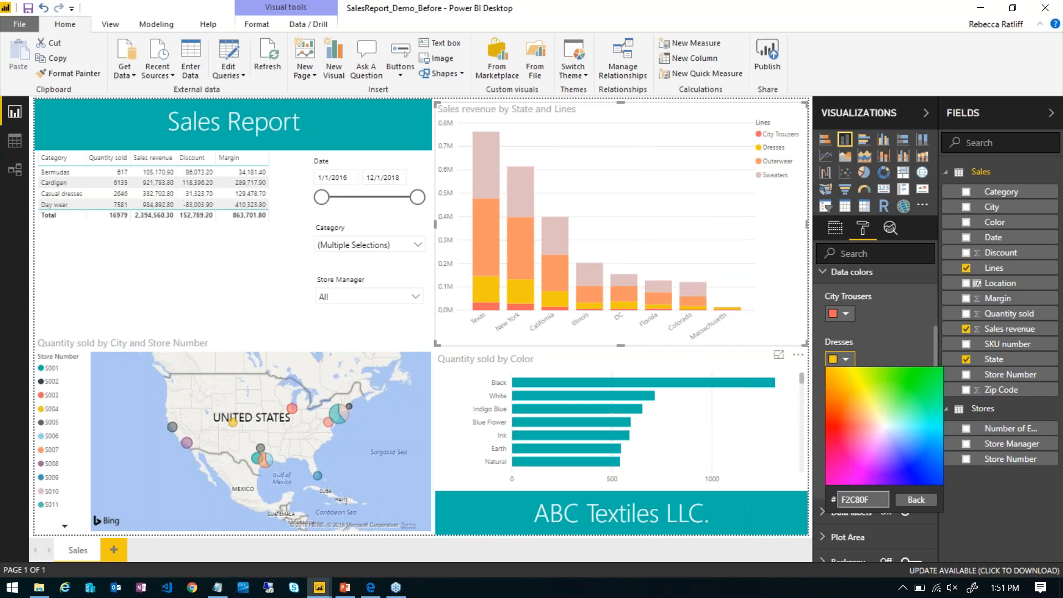
pyautogui.click(916, 500)
pyautogui.click(885, 327)
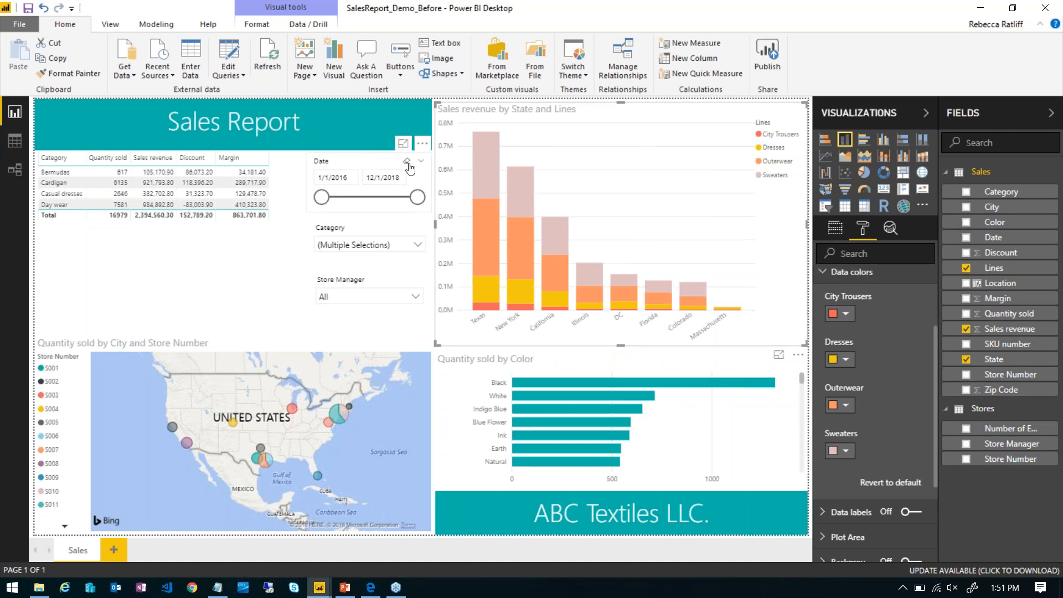
# Step: Show the data behind the Quantity sold by City and Store Number map, and return to the report
pyautogui.click(409, 169)
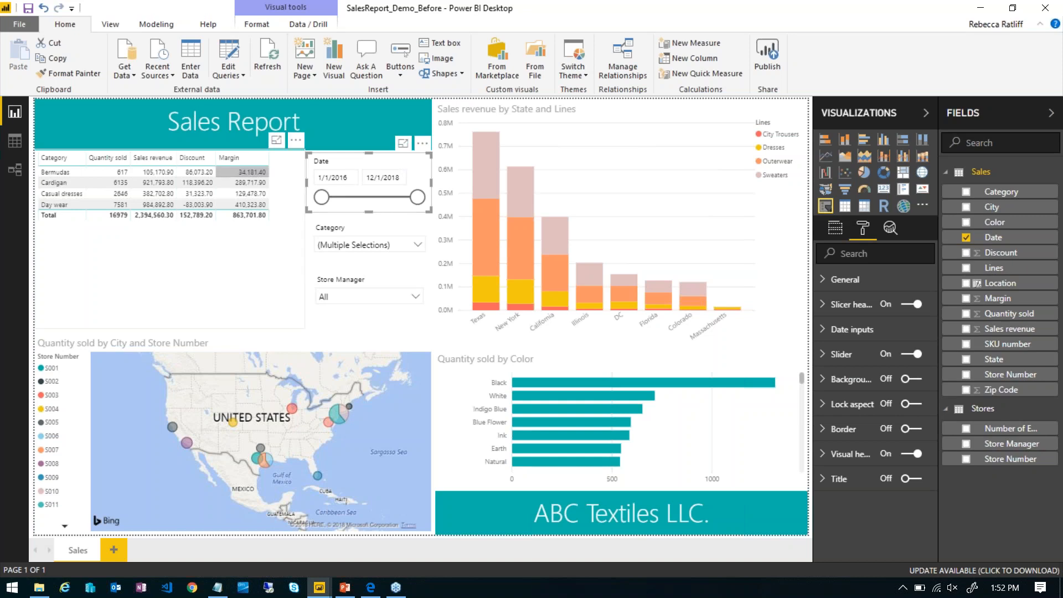
pyautogui.click(162, 388)
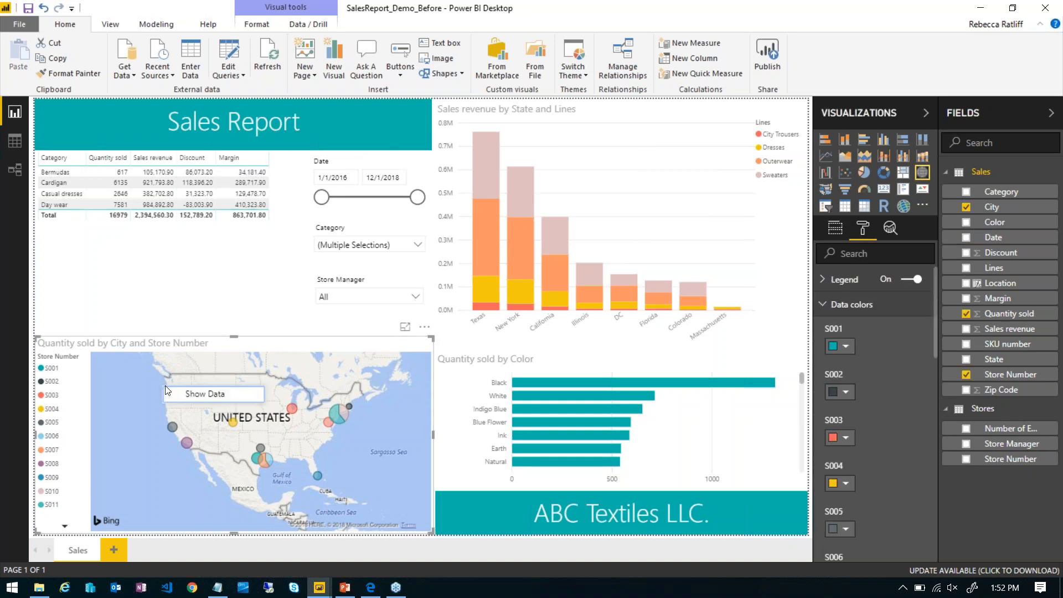
pyautogui.click(188, 392)
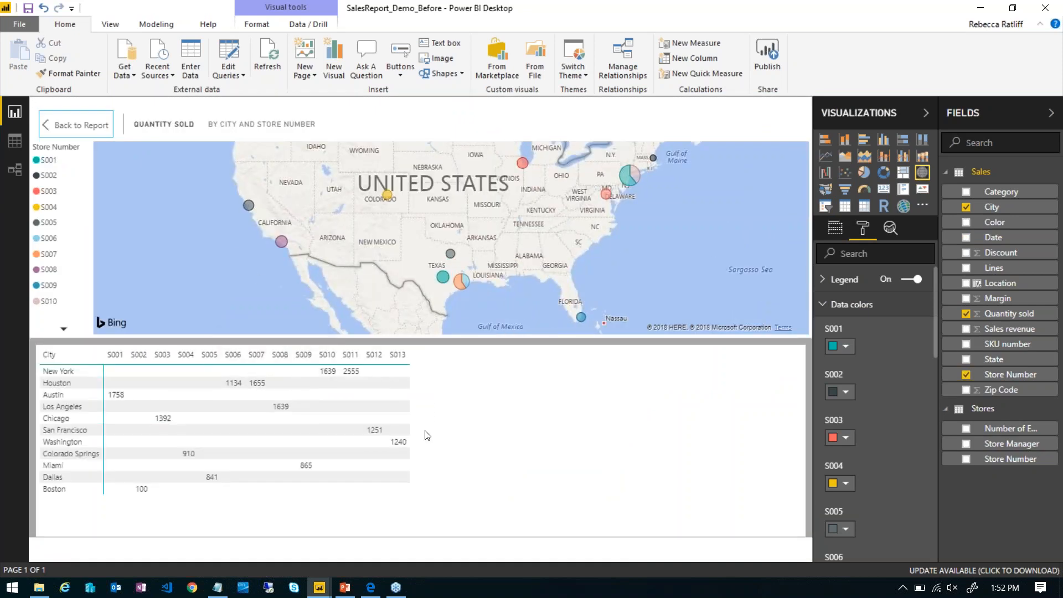
pyautogui.click(77, 125)
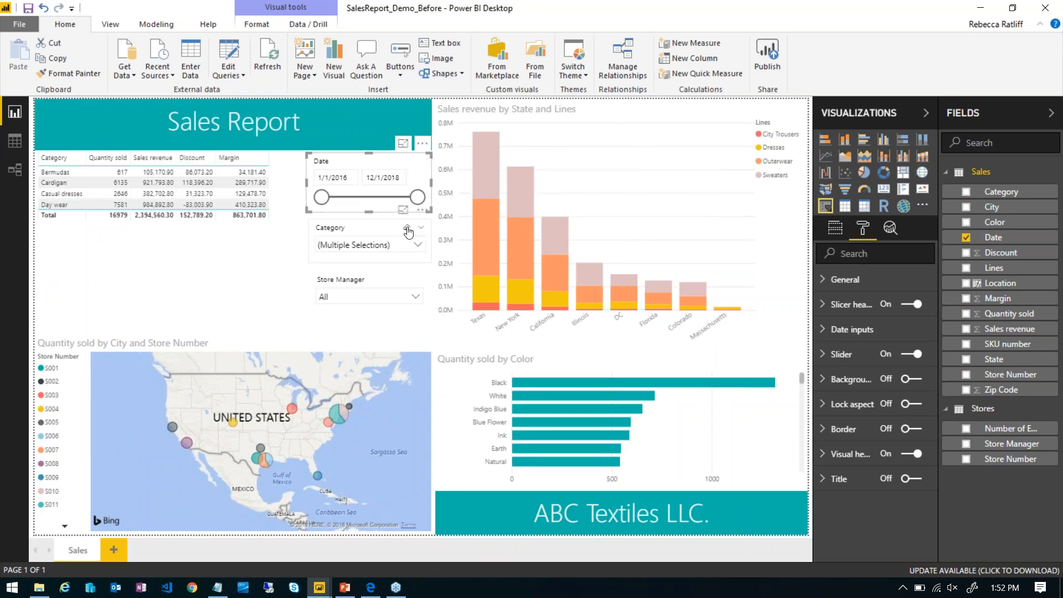
# Step: Clear the Category slicer's selections and show the data behind the Sales revenue by State and Lines chart
pyautogui.click(407, 228)
pyautogui.rightClick(566, 152)
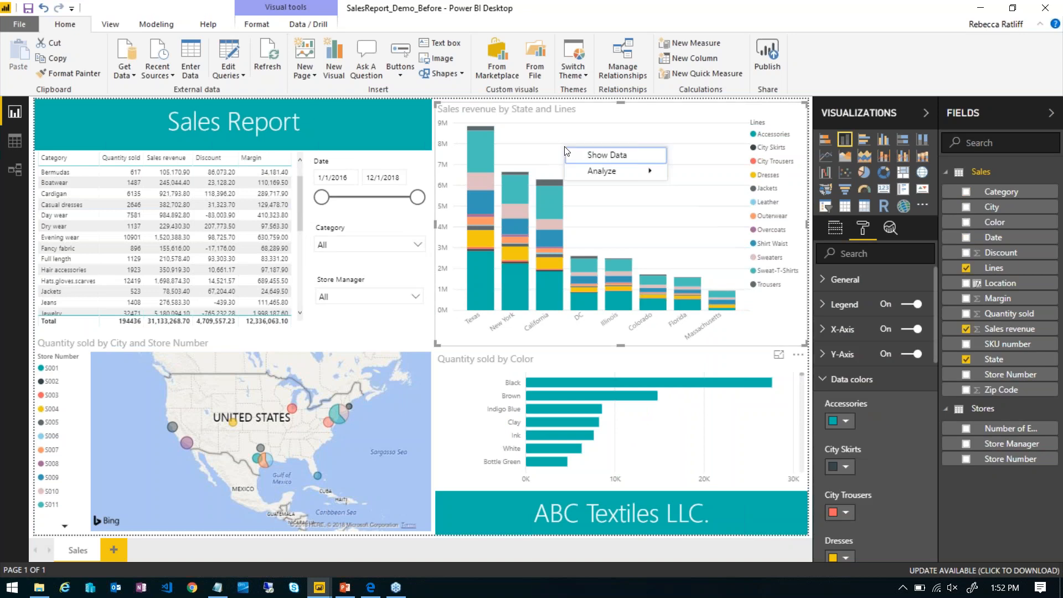
pyautogui.click(588, 158)
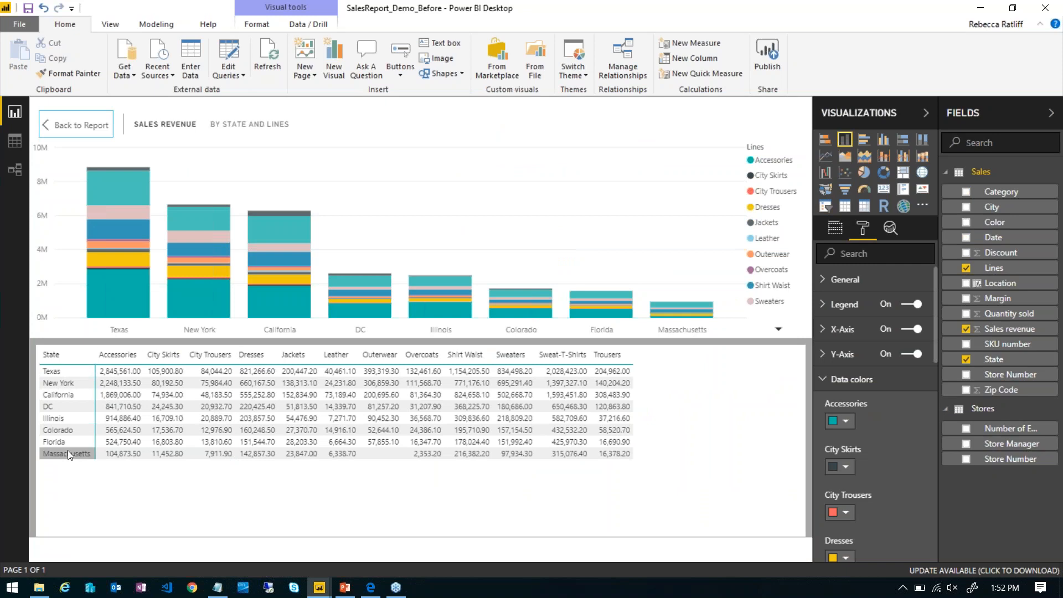
# Step: Back in the report, create a State Hierarchy from State and City and use it instead of State in the Sales revenue chart
pyautogui.click(72, 128)
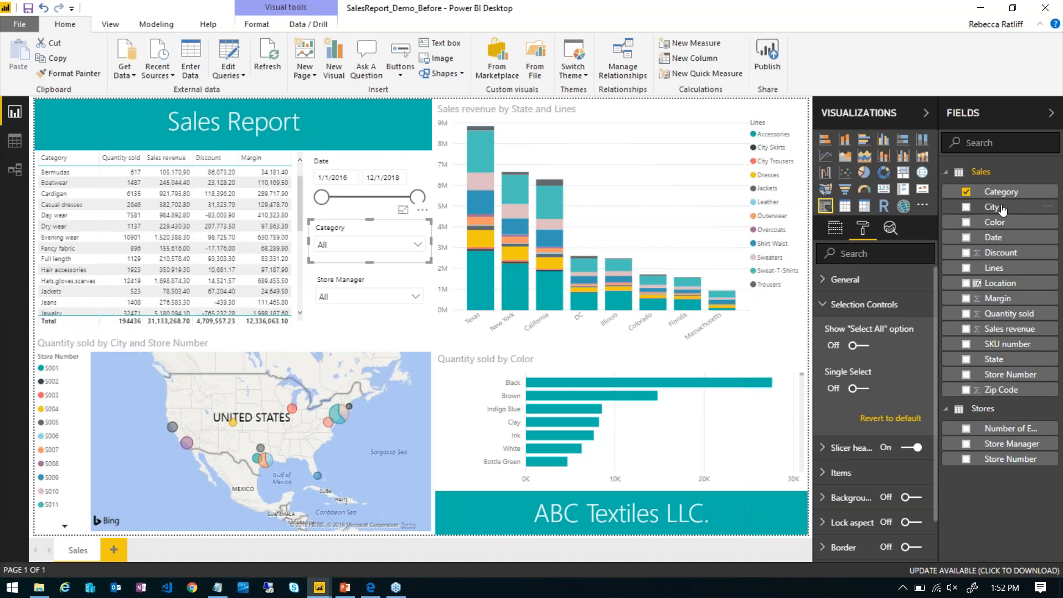
pyautogui.moveTo(1002, 208); pyautogui.dragTo(1015, 359)
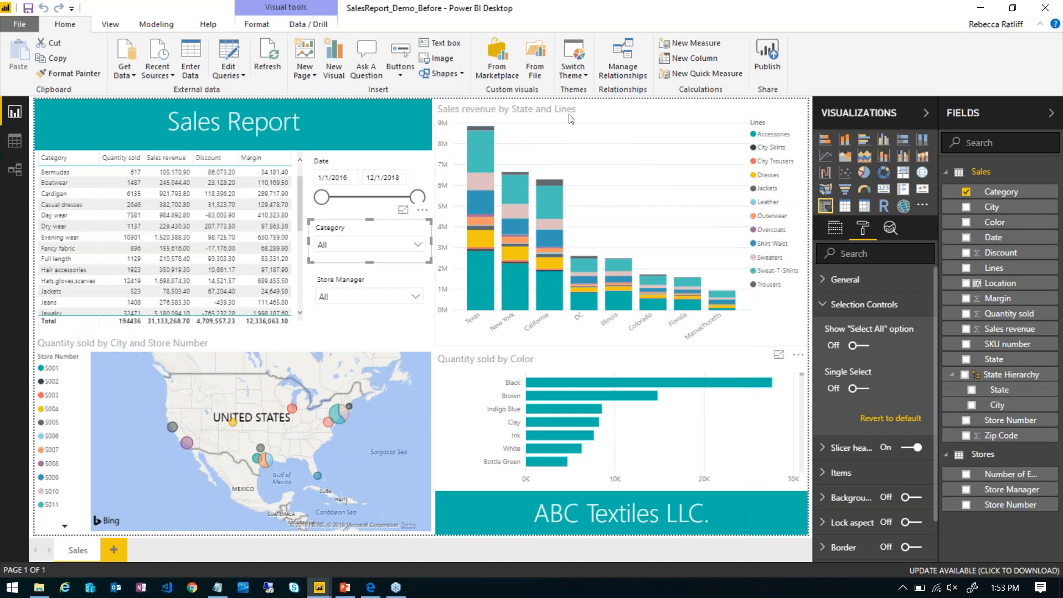
pyautogui.click(605, 111)
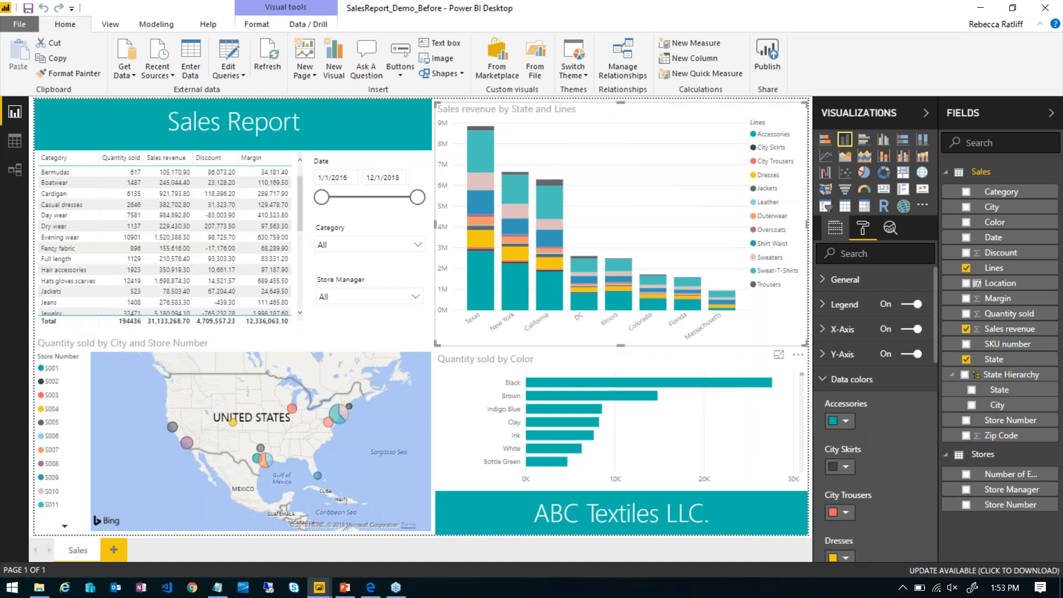
pyautogui.click(966, 361)
pyautogui.click(966, 376)
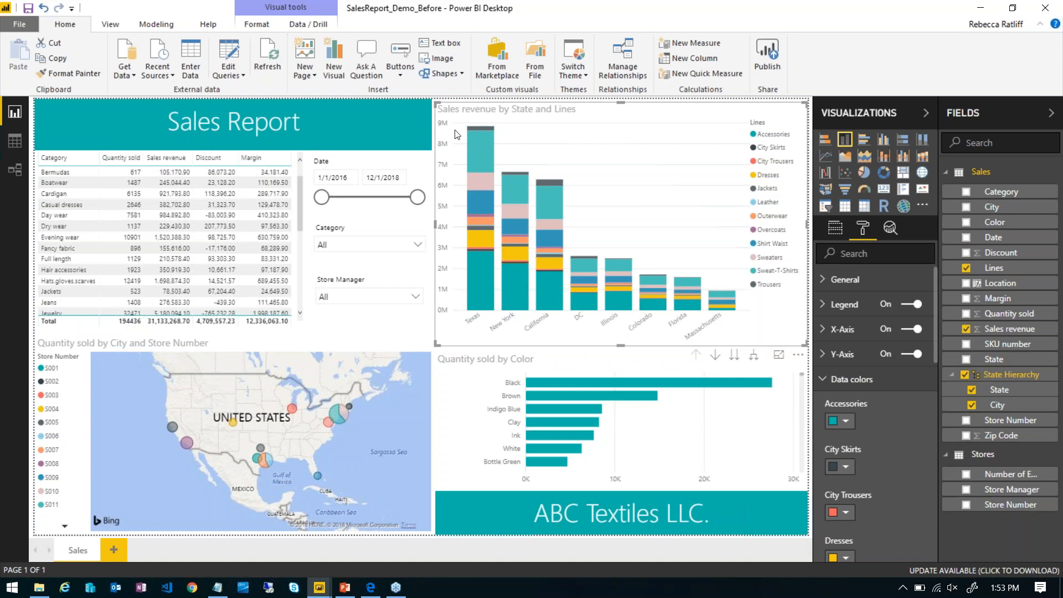
# Step: Drill down into Texas in the Sales revenue by State and Lines chart to view its cities, and drill back up
pyautogui.rightClick(480, 148)
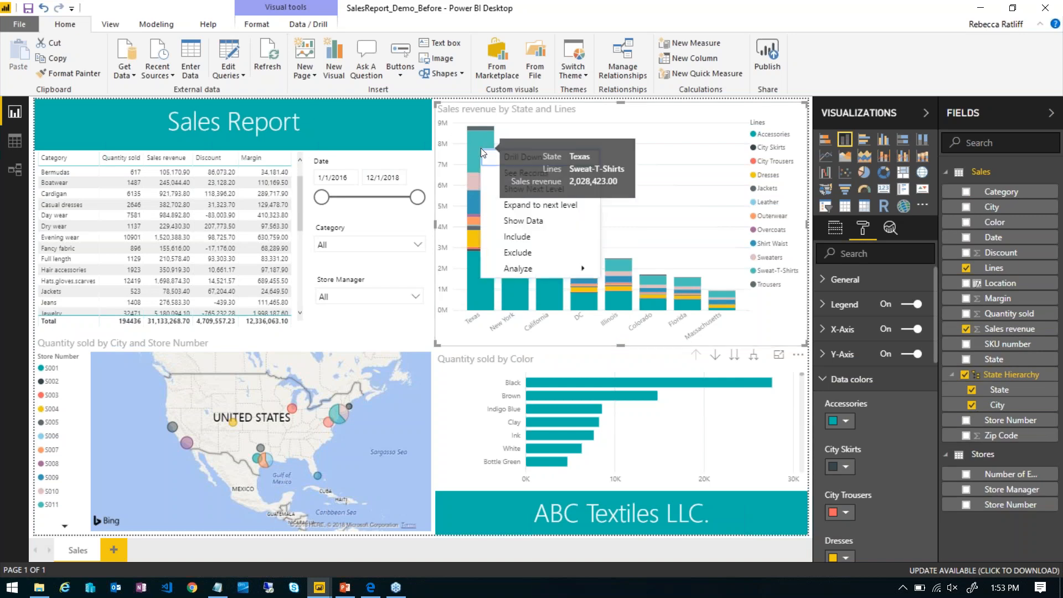
pyautogui.click(526, 159)
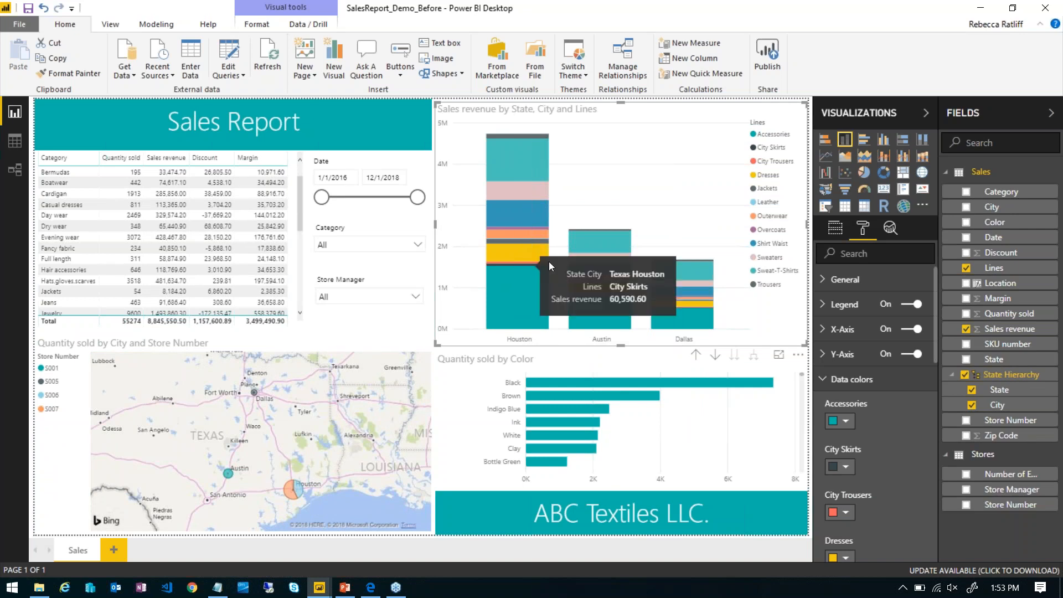
pyautogui.rightClick(577, 169)
pyautogui.click(597, 174)
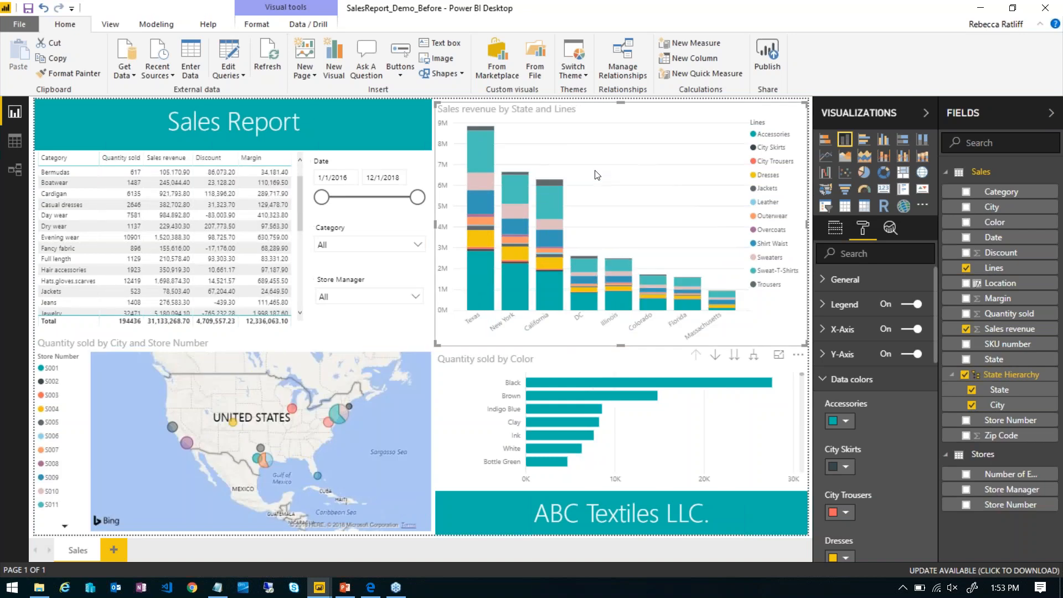
# Step: Drill down into Illinois in the Sales revenue chart to view its city-level revenue, and return to the state level
pyautogui.rightClick(625, 275)
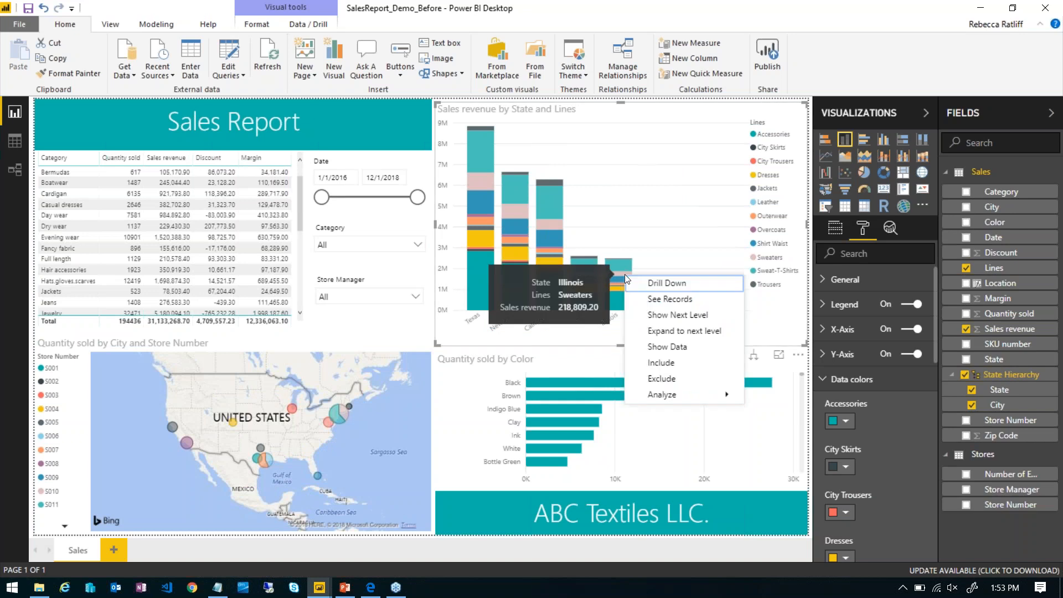
pyautogui.click(640, 284)
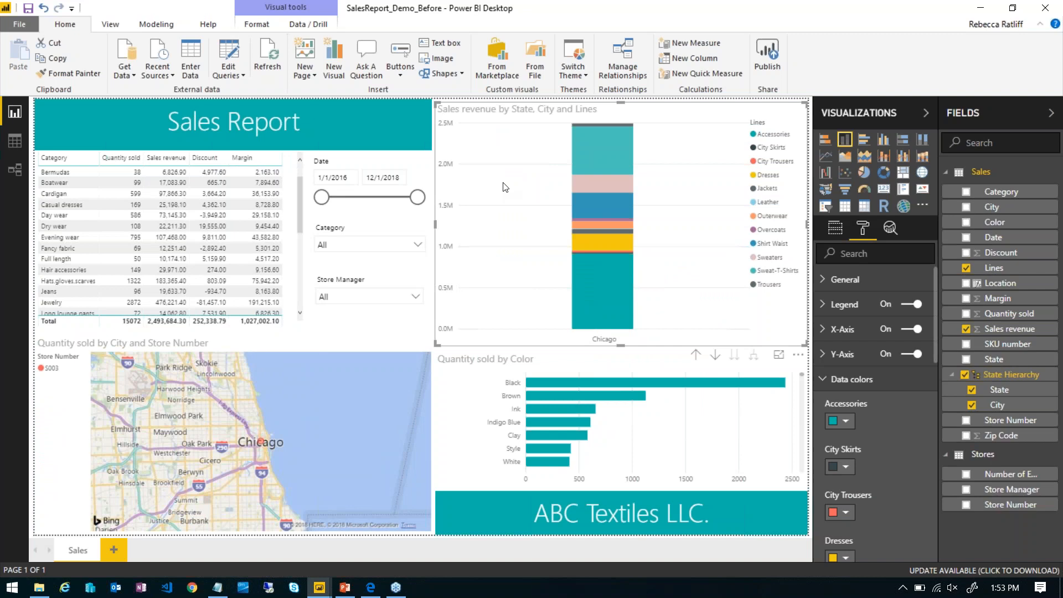
pyautogui.rightClick(486, 190)
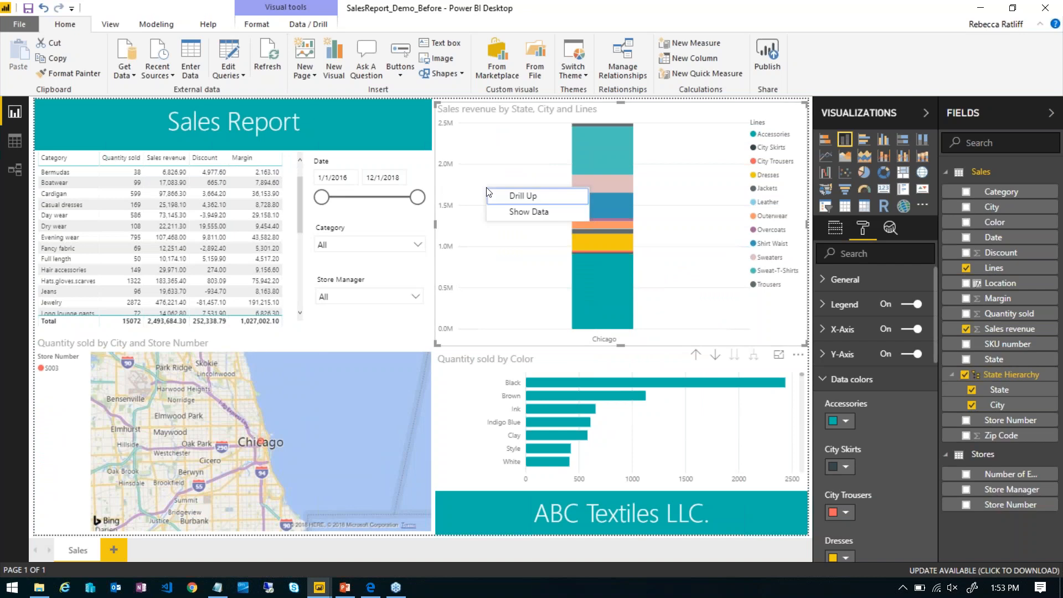
pyautogui.click(517, 201)
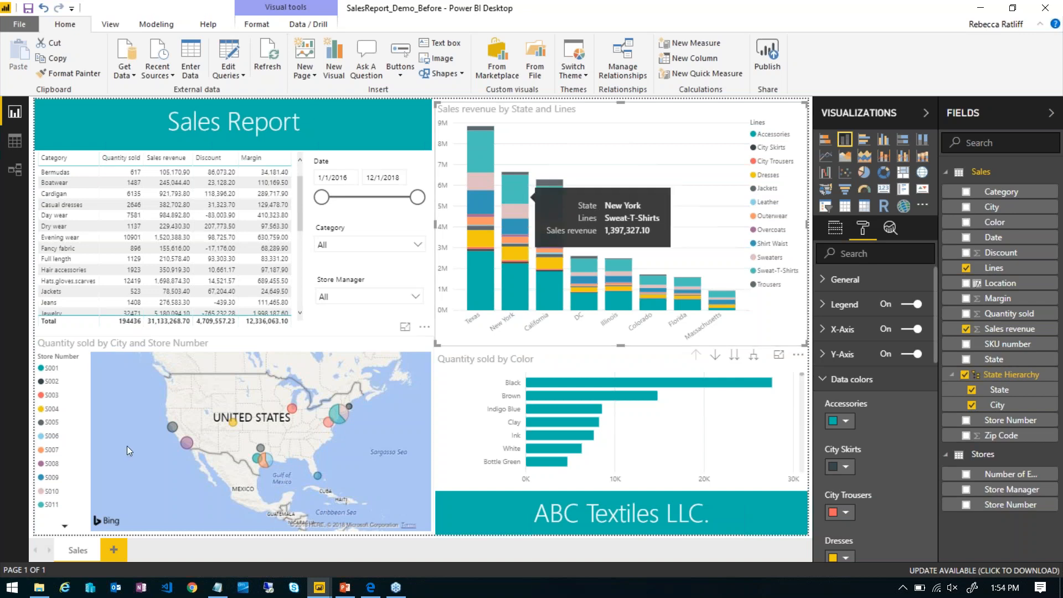
# Step: Add a new report page and name it Sales Revenue
pyautogui.click(112, 543)
pyautogui.rightClick(128, 552)
pyautogui.click(174, 507)
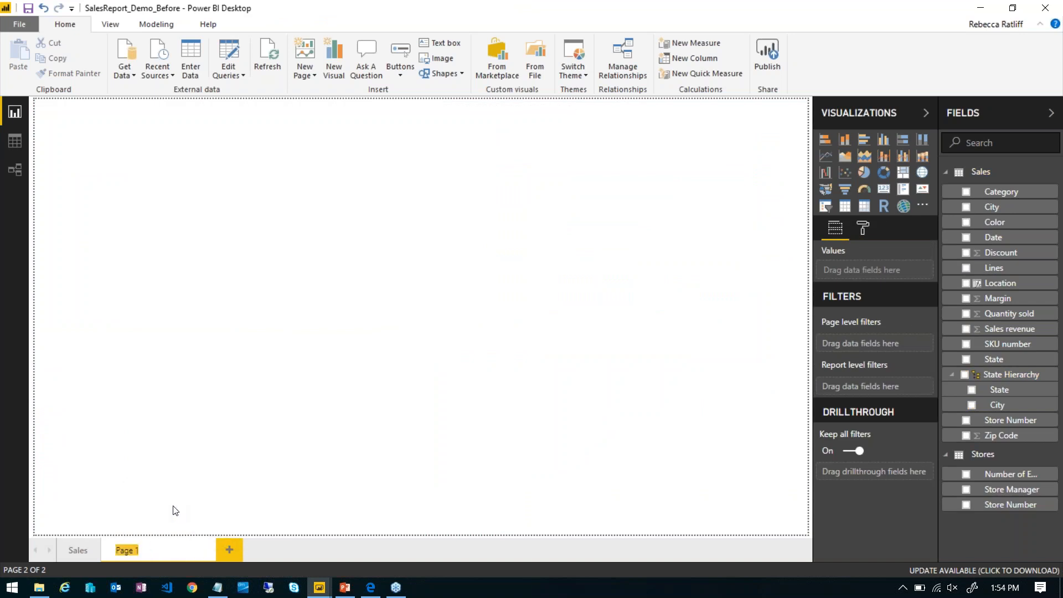
pyautogui.write('Sales Revenue')
pyautogui.click(267, 556)
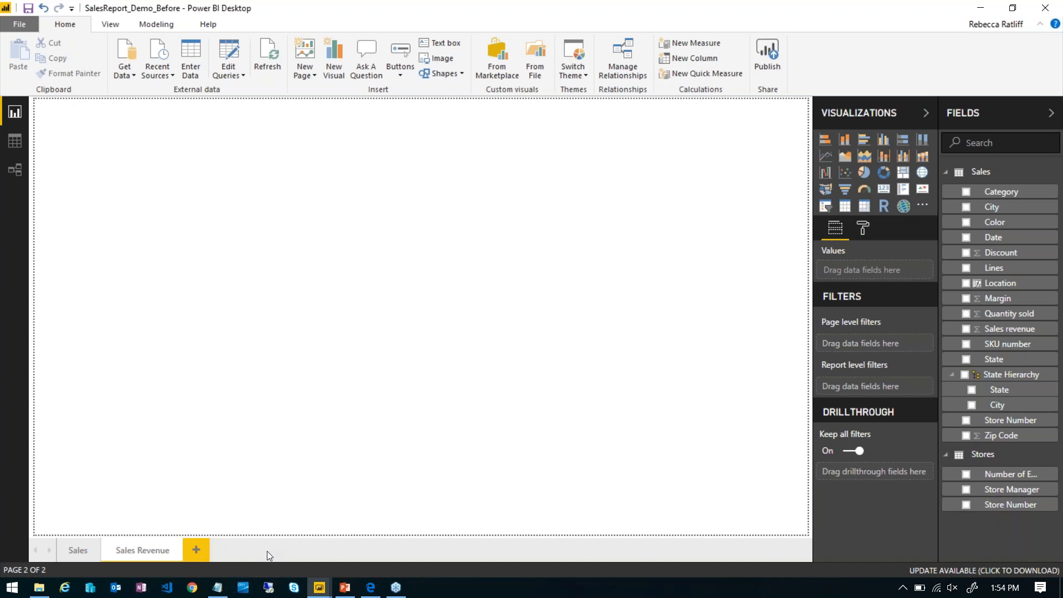
# Step: Set the page size type of the Sales Revenue page to Tooltip
pyautogui.click(859, 232)
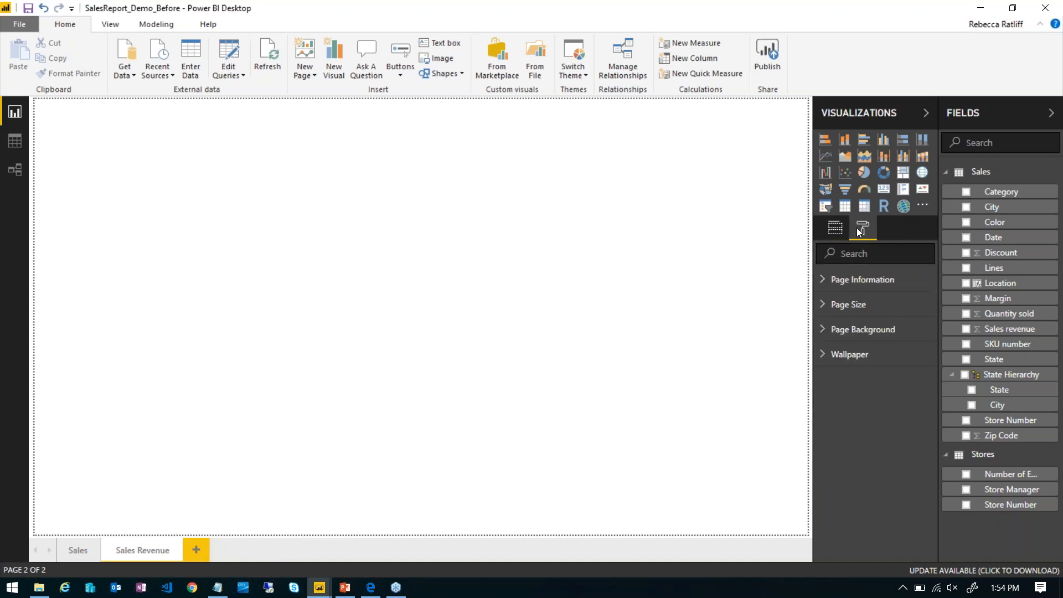
pyautogui.click(838, 306)
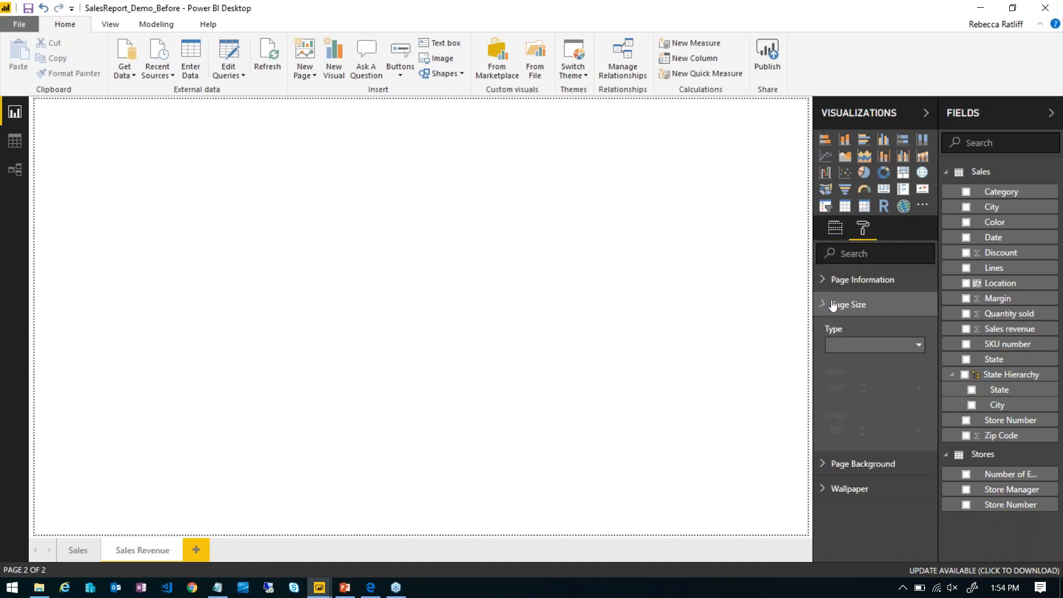
pyautogui.click(862, 345)
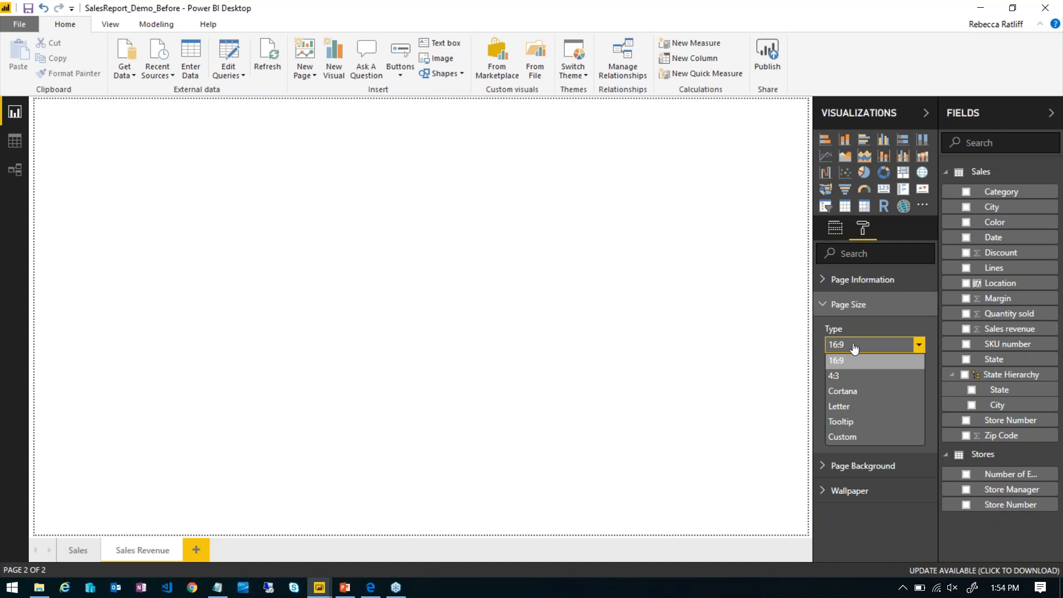
pyautogui.click(856, 423)
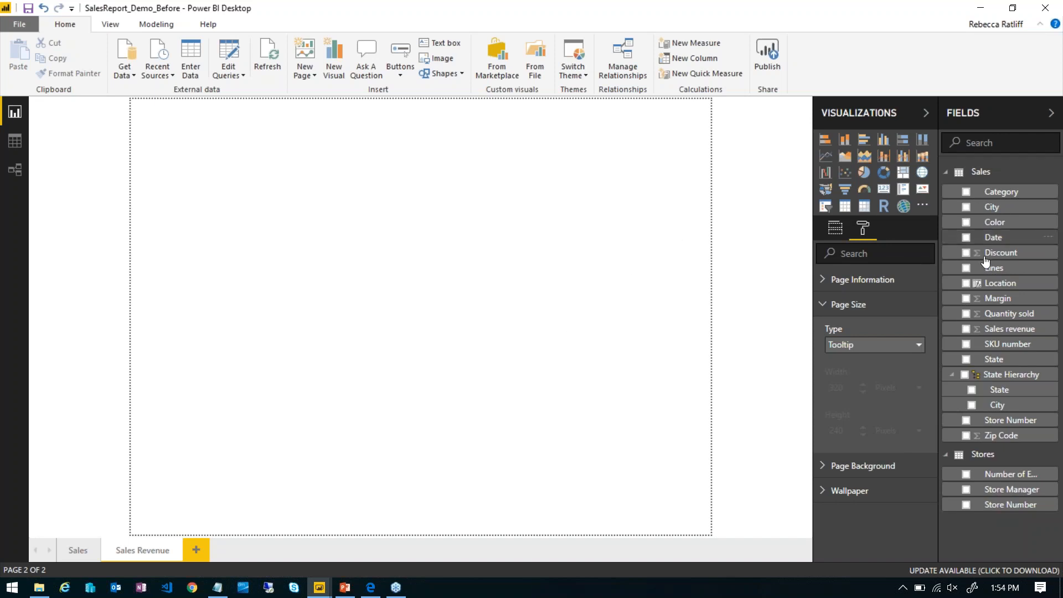
# Step: Build a column chart of Sales revenue by Color on the Sales Revenue page and deselect it
pyautogui.click(967, 330)
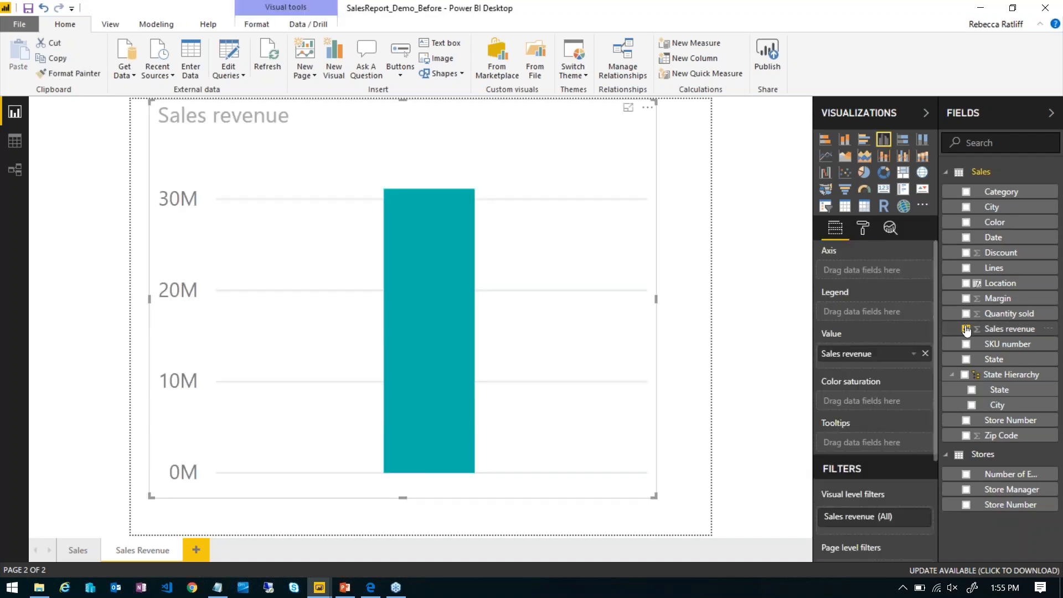
pyautogui.click(967, 224)
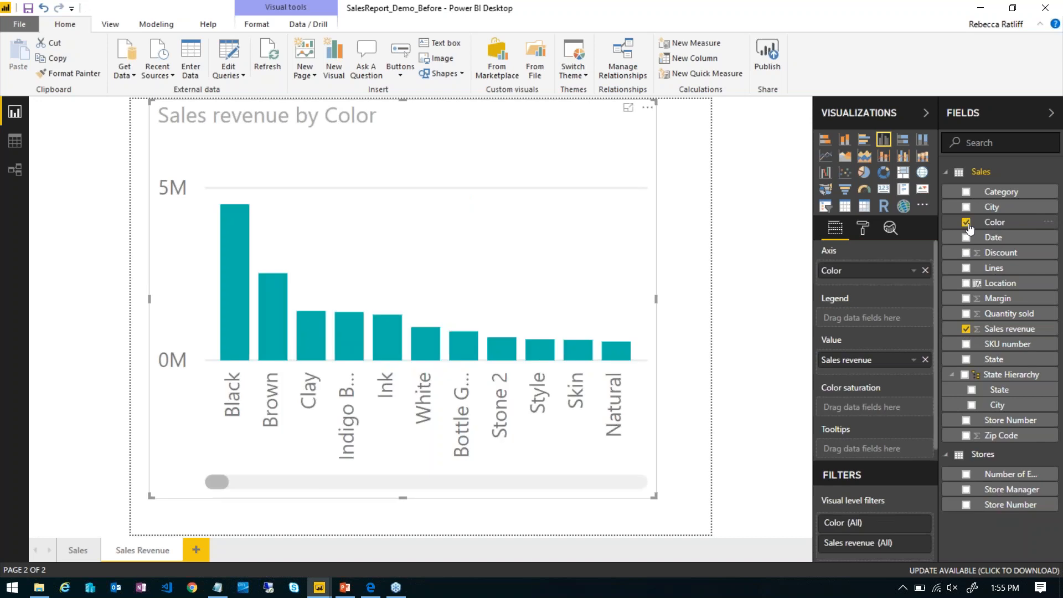
pyautogui.click(856, 230)
pyautogui.click(696, 304)
# Step: Turn on the Tooltip option in the page information of the Sales Revenue page
pyautogui.click(864, 227)
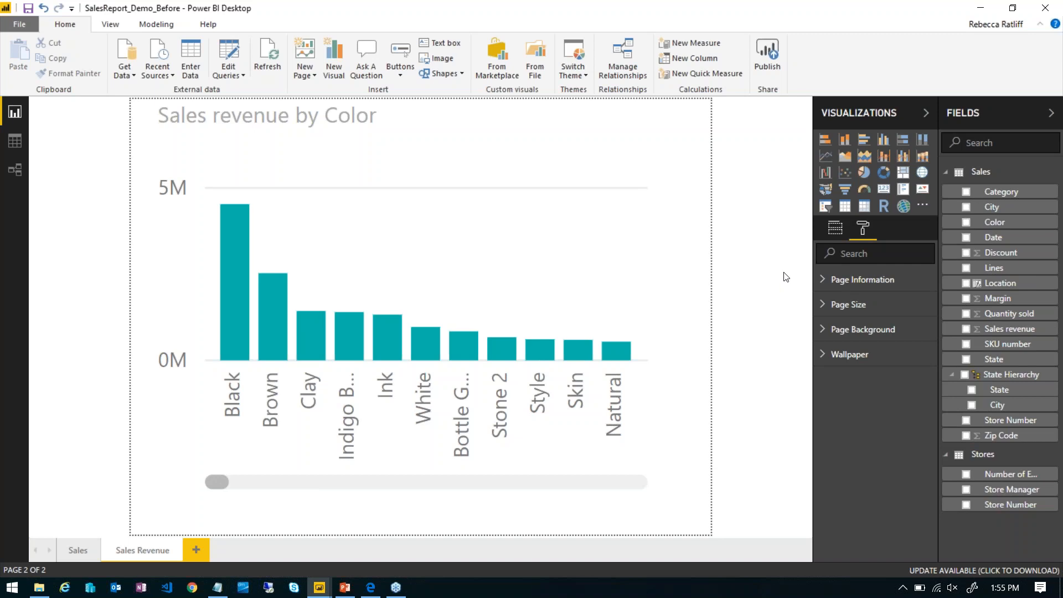
pyautogui.click(851, 282)
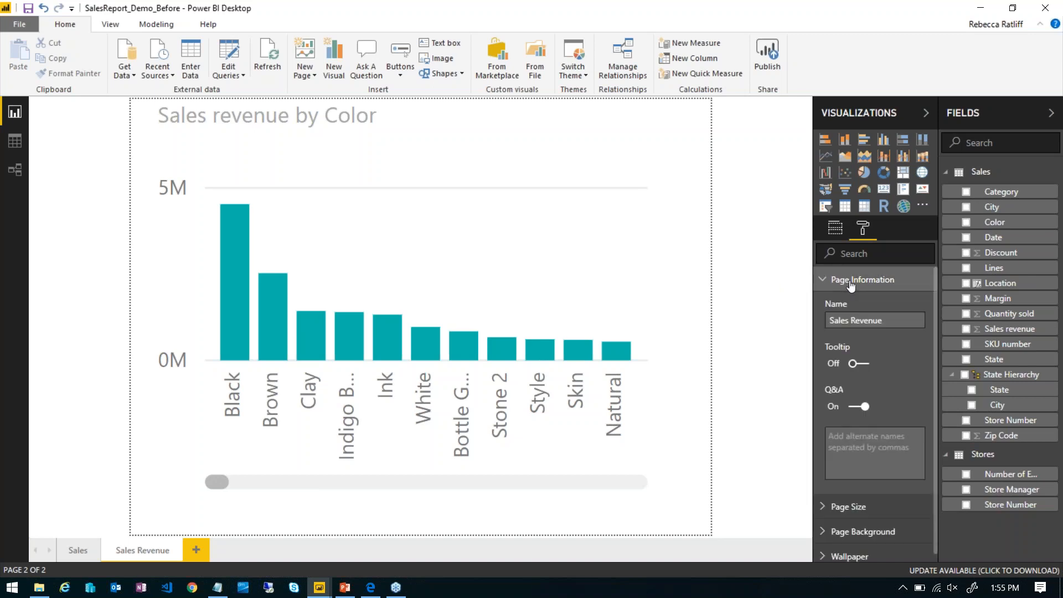
pyautogui.click(856, 364)
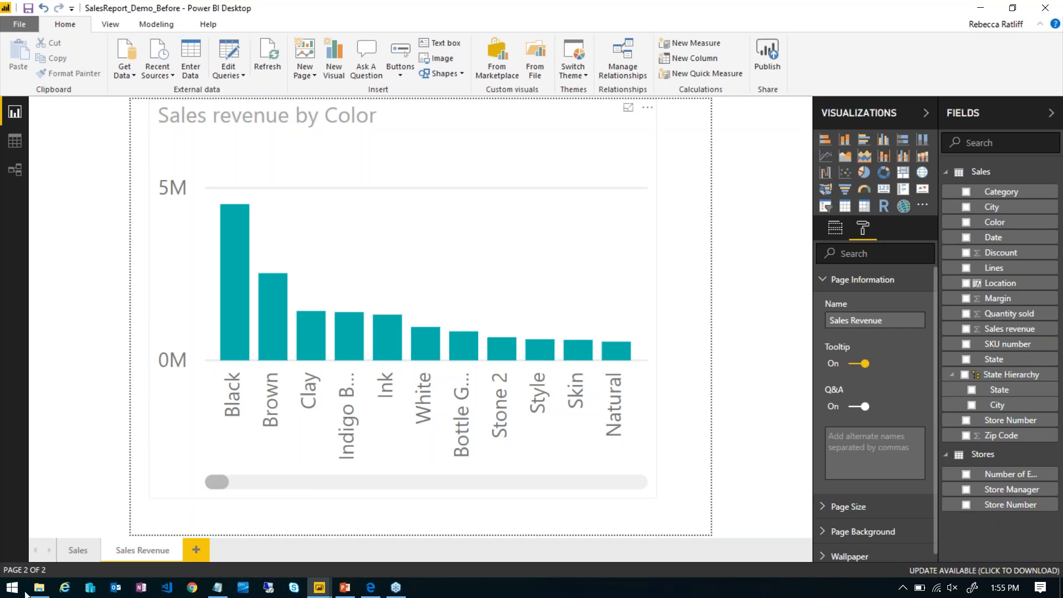
# Step: On the Sales page, assign the Sales Revenue page as the Sales revenue by State and Lines chart's report page tooltip and preview it
pyautogui.click(78, 551)
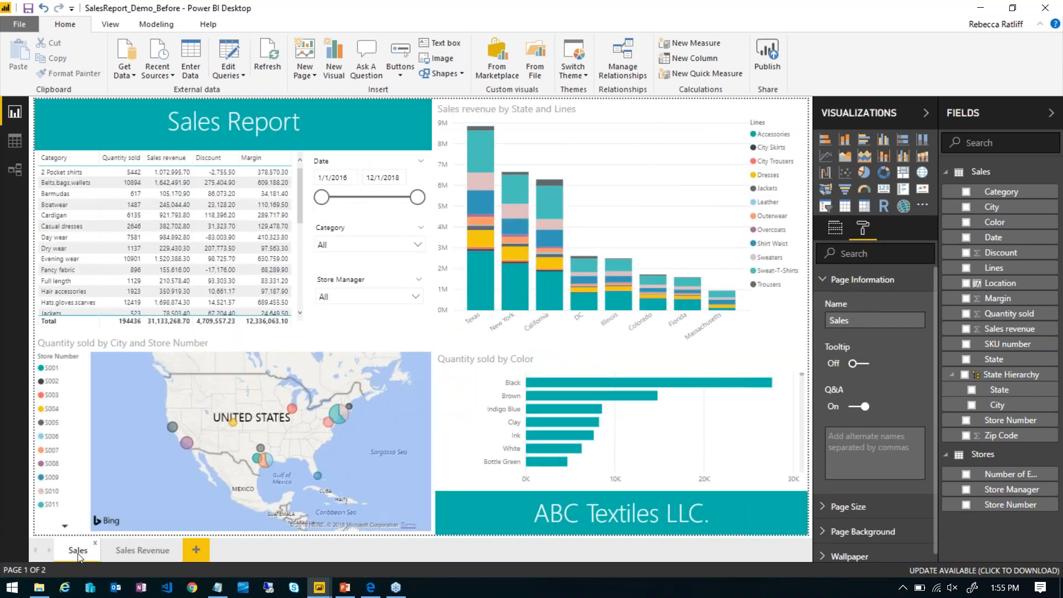
pyautogui.click(604, 148)
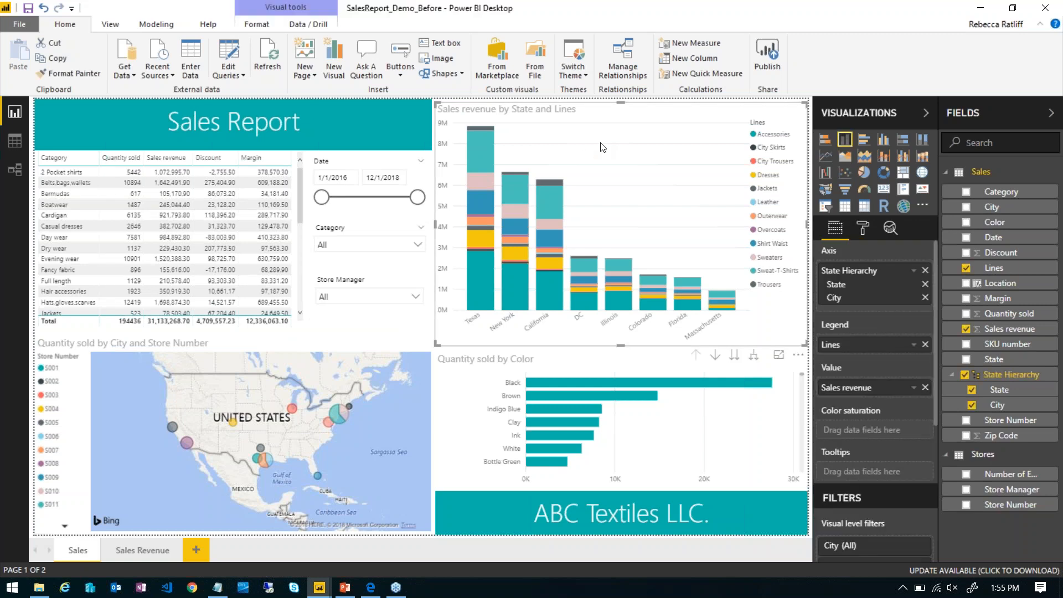
pyautogui.click(866, 226)
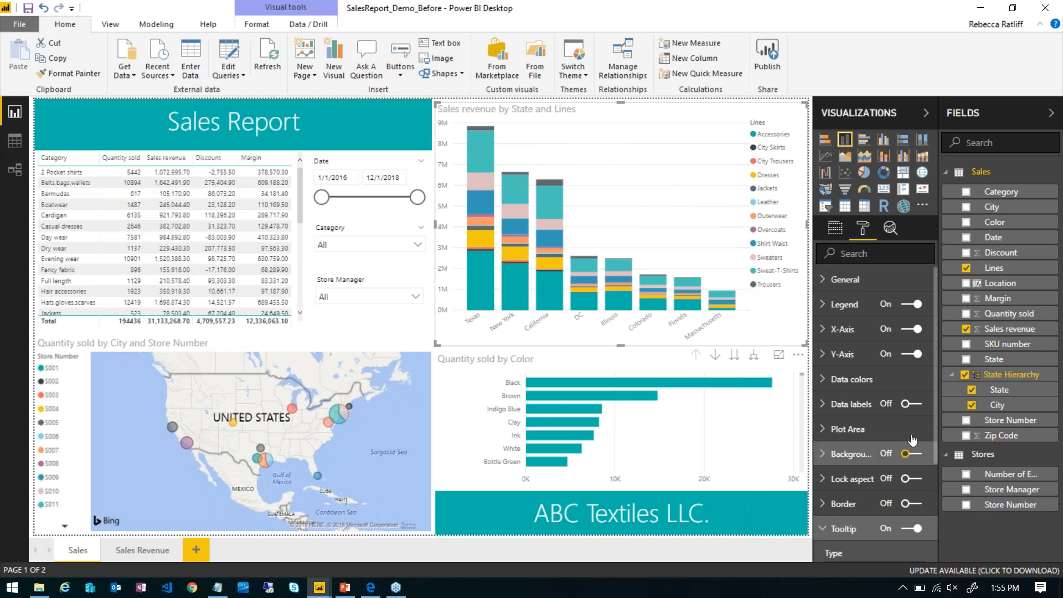
pyautogui.moveTo(936, 429); pyautogui.dragTo(929, 513)
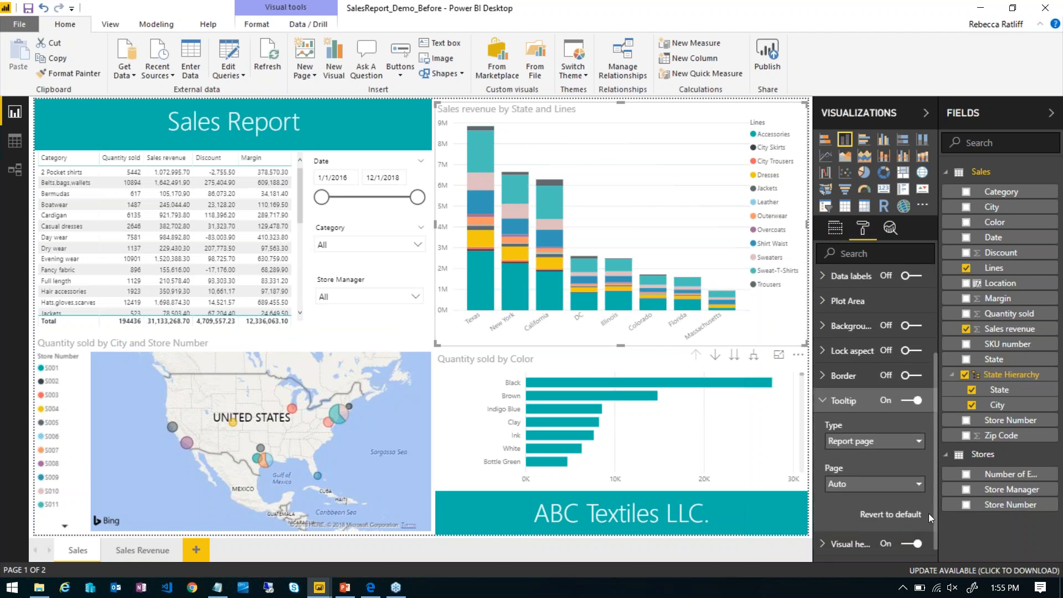
pyautogui.click(855, 482)
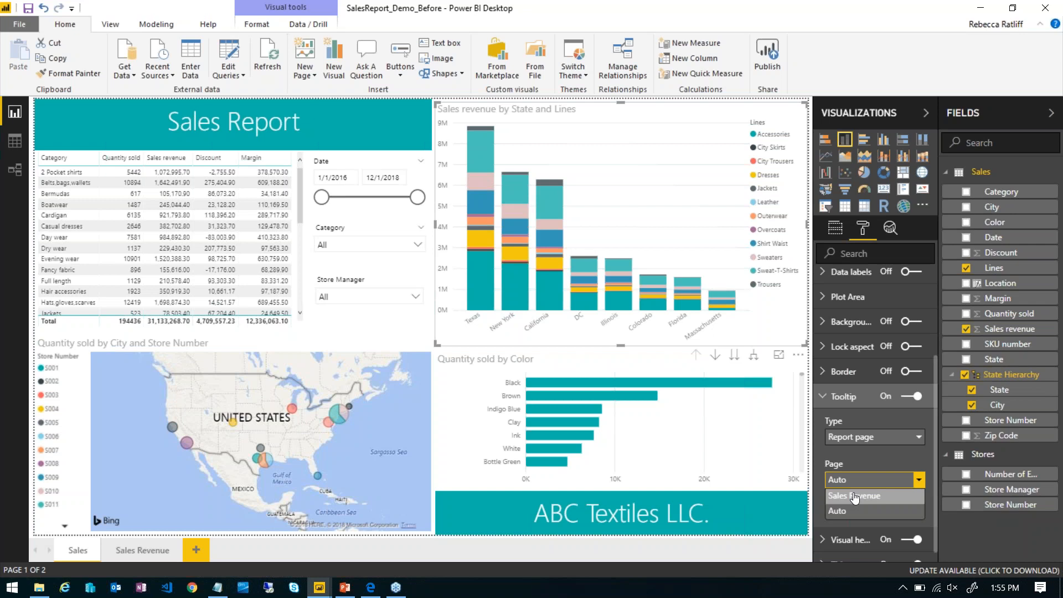
pyautogui.click(855, 496)
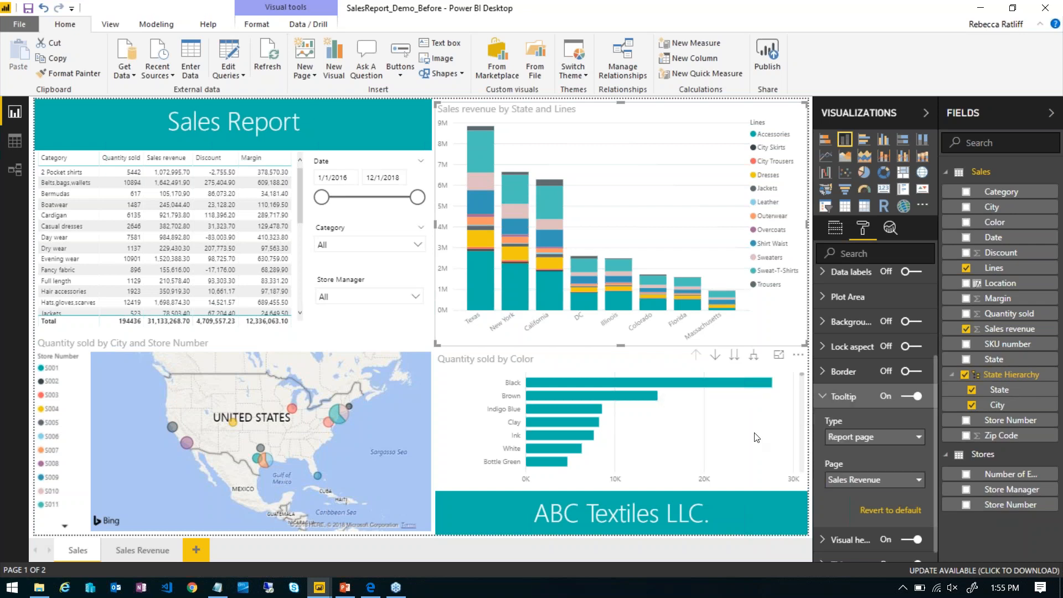
pyautogui.moveTo(553, 197)
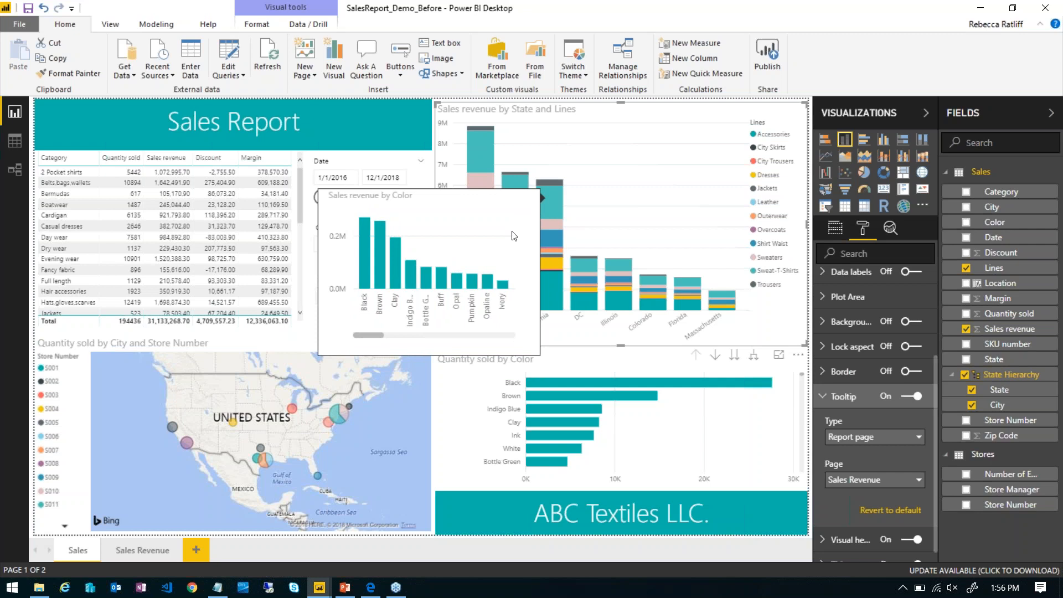
# Step: Switch to the PowerPoint presentation and show the Power BI Roadmap slide as a slide show
pyautogui.click(344, 589)
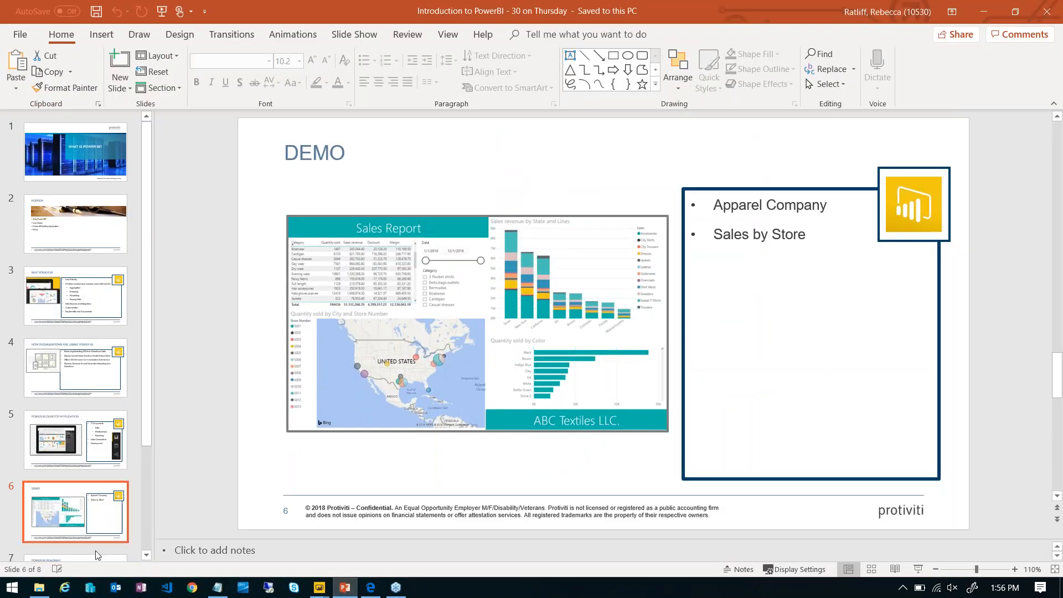
pyautogui.click(104, 559)
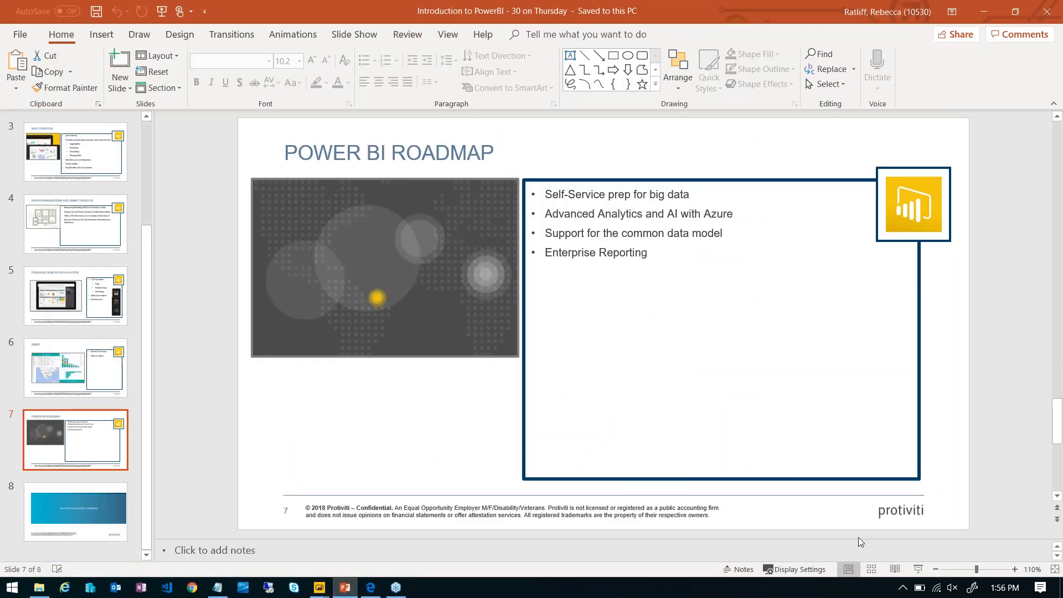
pyautogui.click(918, 570)
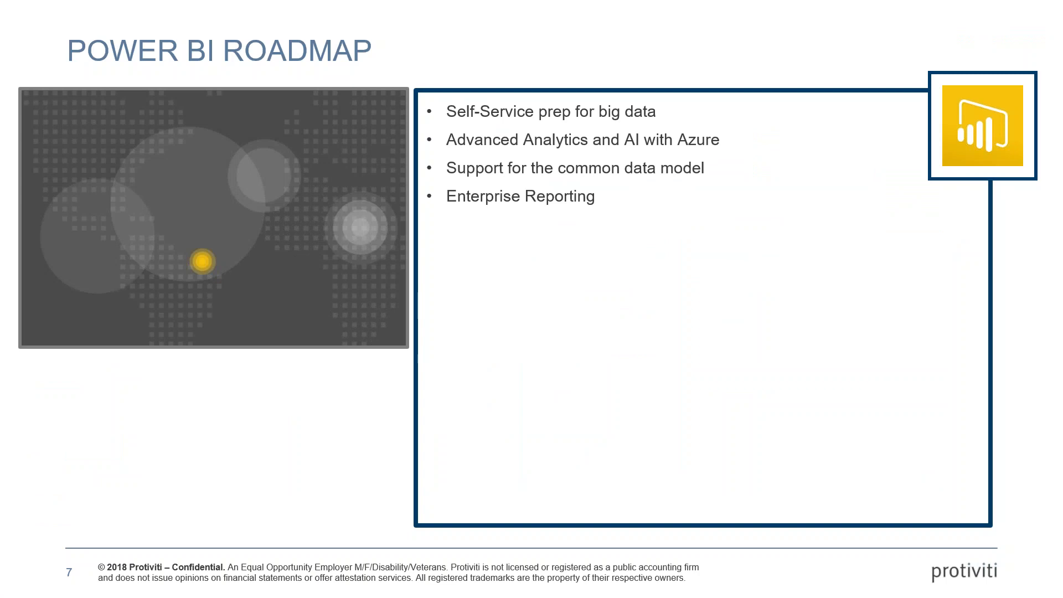
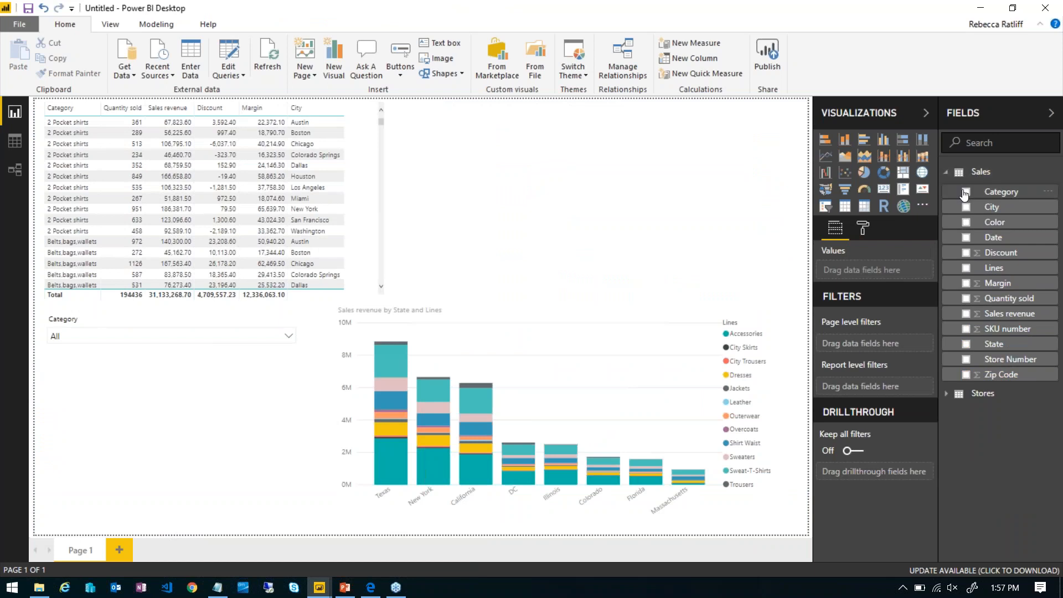
# Step: In the untitled Power BI report, add a Date slicer beside the category table and shrink it to a compact size
pyautogui.click(967, 238)
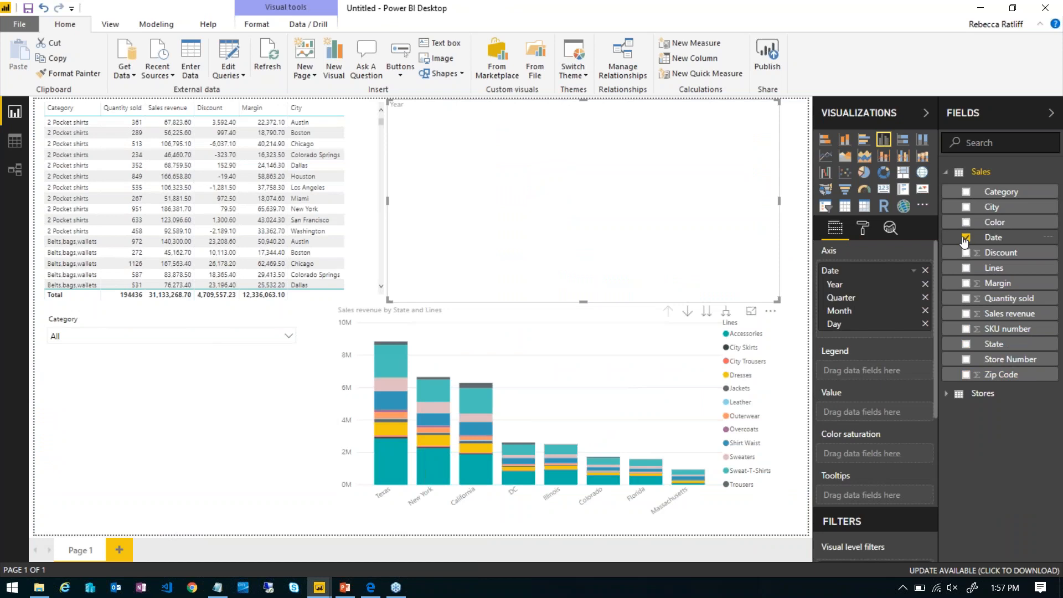
pyautogui.click(825, 206)
pyautogui.moveTo(778, 299); pyautogui.dragTo(508, 172)
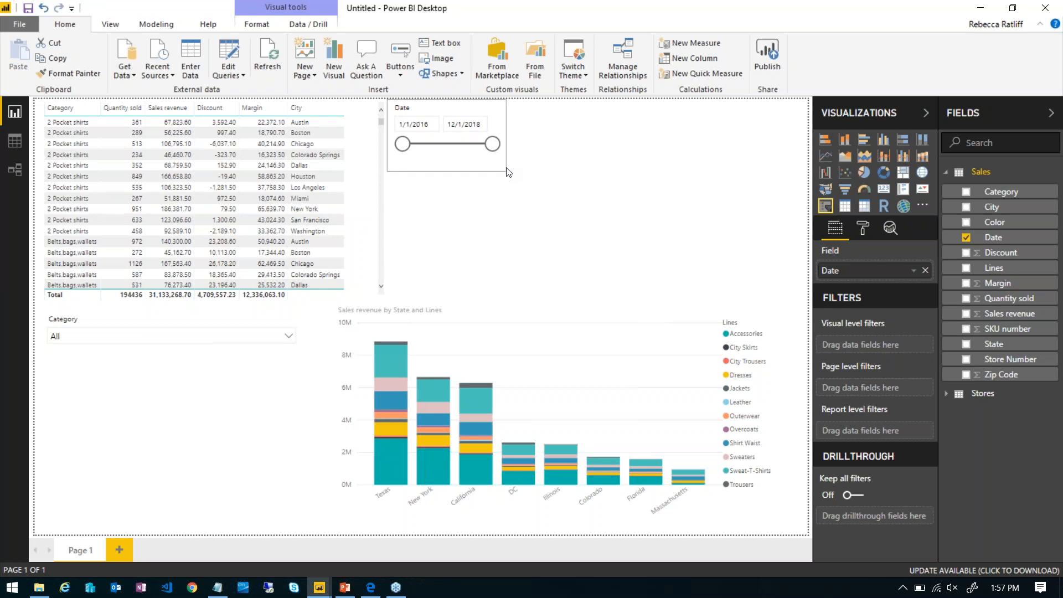
# Step: Review the display types available for the Date slicer and return to the SalesReport_Demo_Before report
pyautogui.click(502, 110)
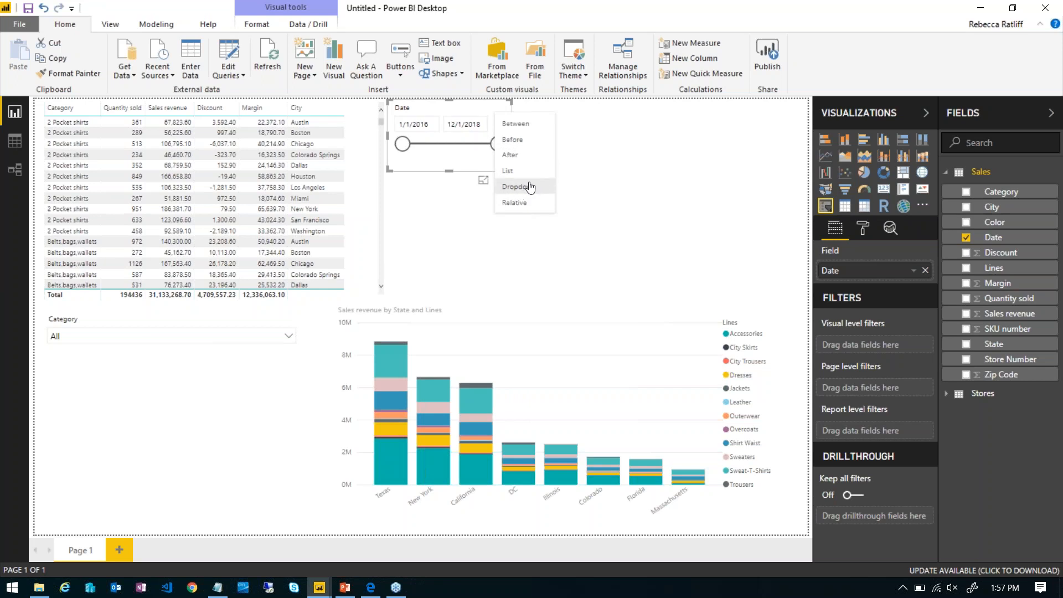
pyautogui.click(453, 196)
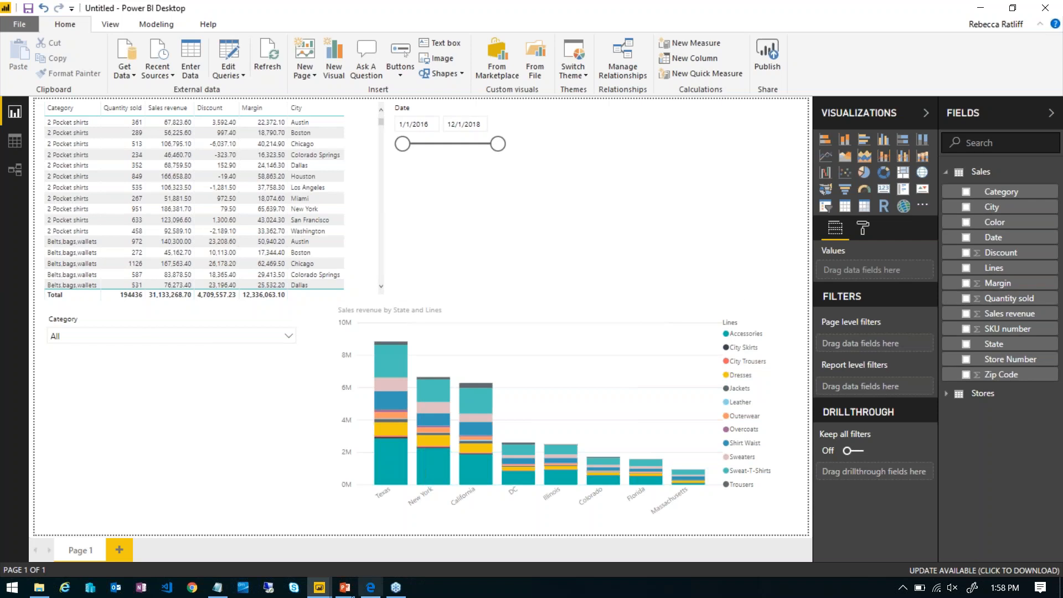
pyautogui.moveTo(319, 587)
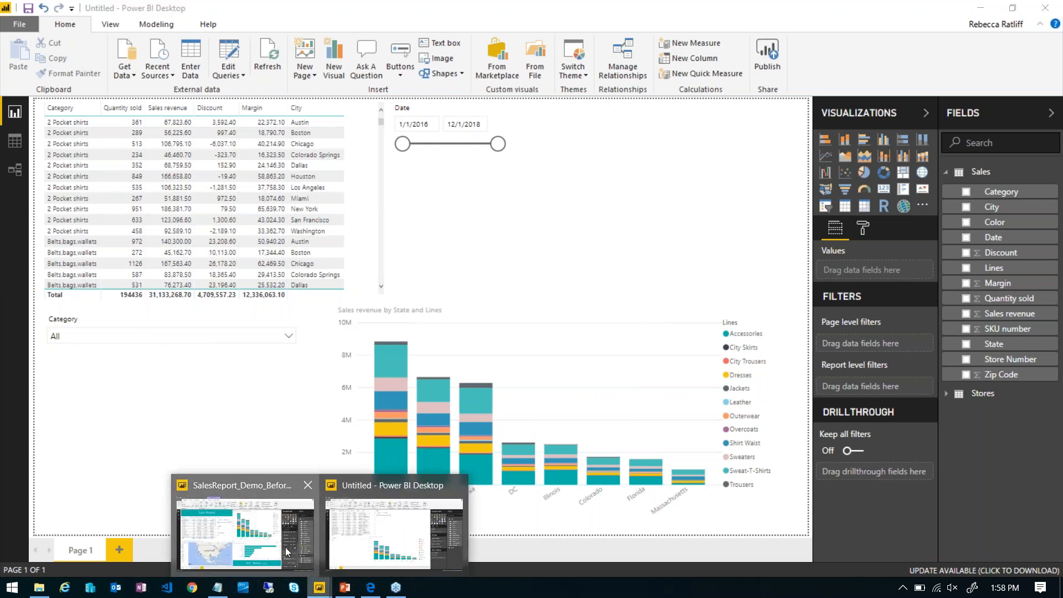
pyautogui.click(285, 548)
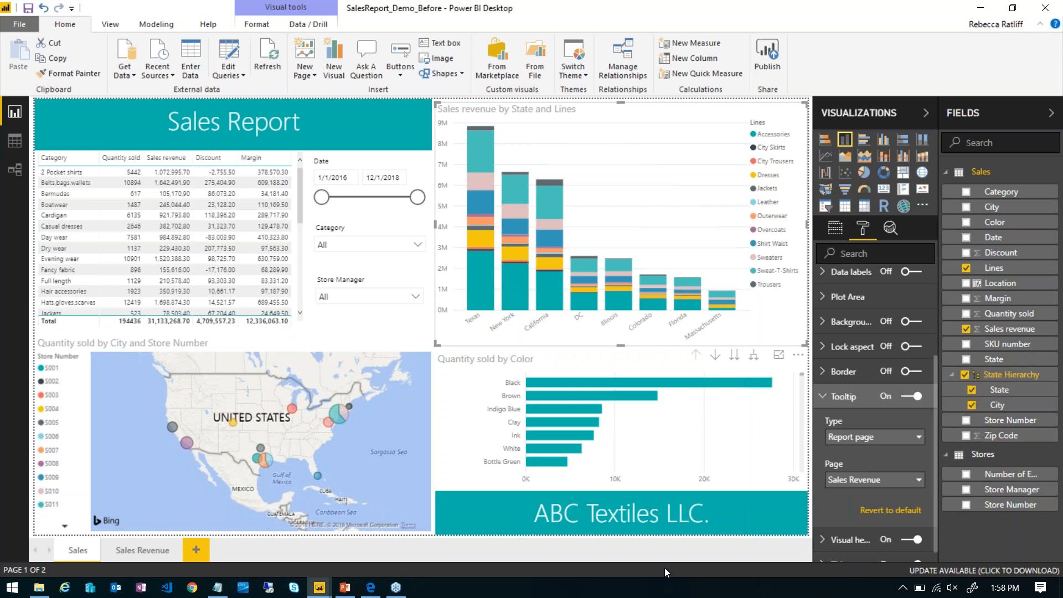
# Step: Switch to the Power BI service in the browser and open the scheduled refresh settings of the SalesReport_Demo_Before dataset
pyautogui.click(371, 588)
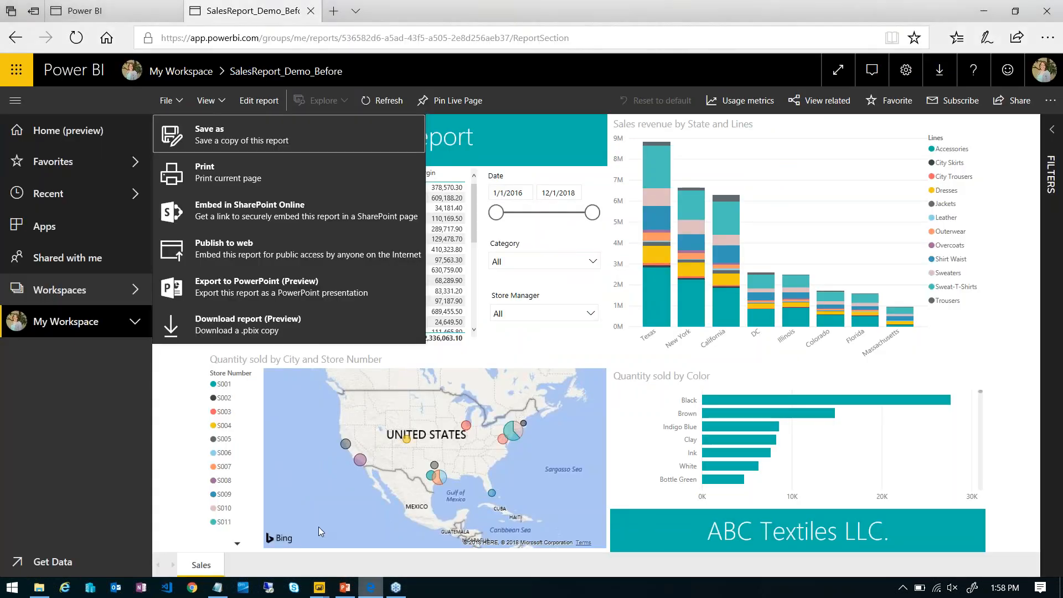
pyautogui.click(135, 323)
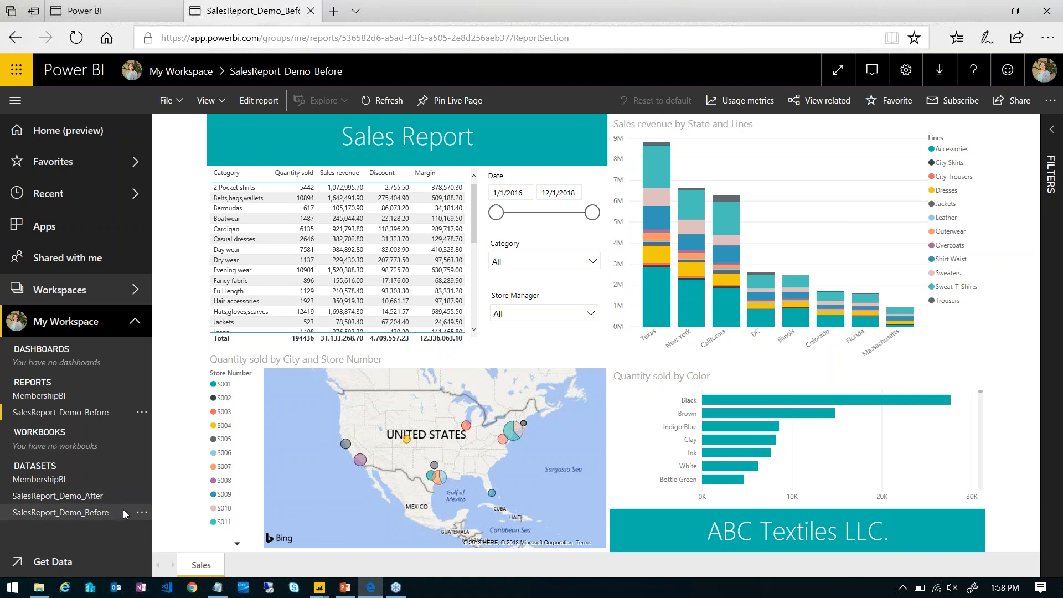
pyautogui.click(143, 513)
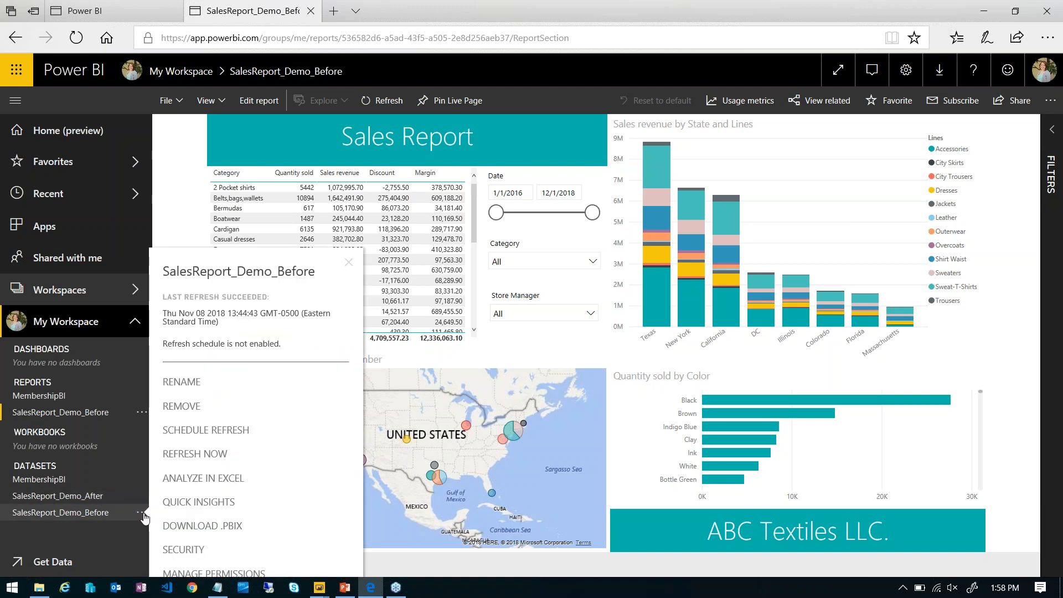
pyautogui.click(222, 427)
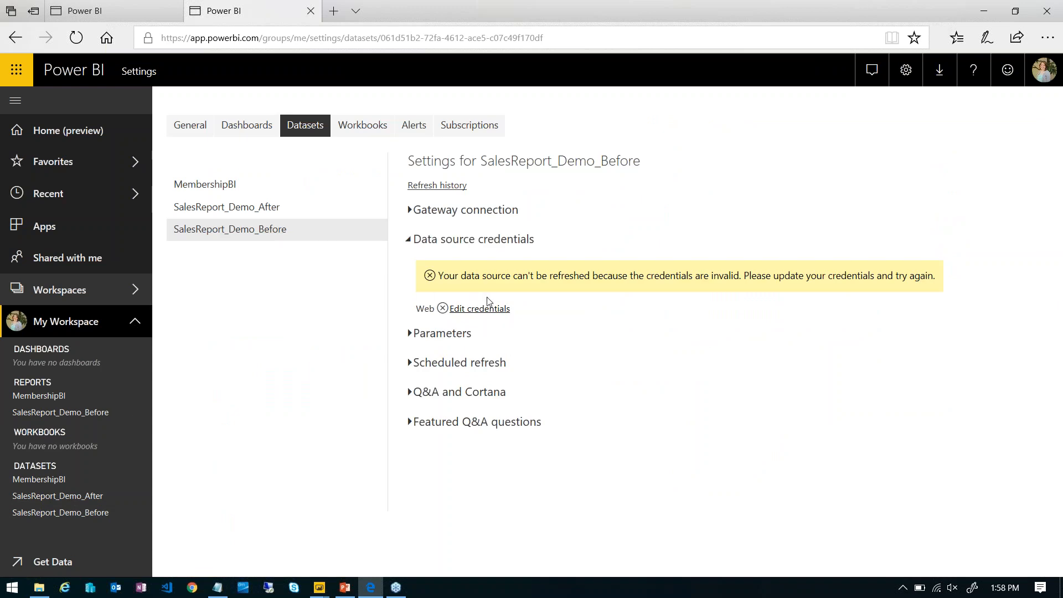
# Step: Set the web data source credentials to OAuth2 authentication and sign in with the already signed-in account
pyautogui.click(475, 308)
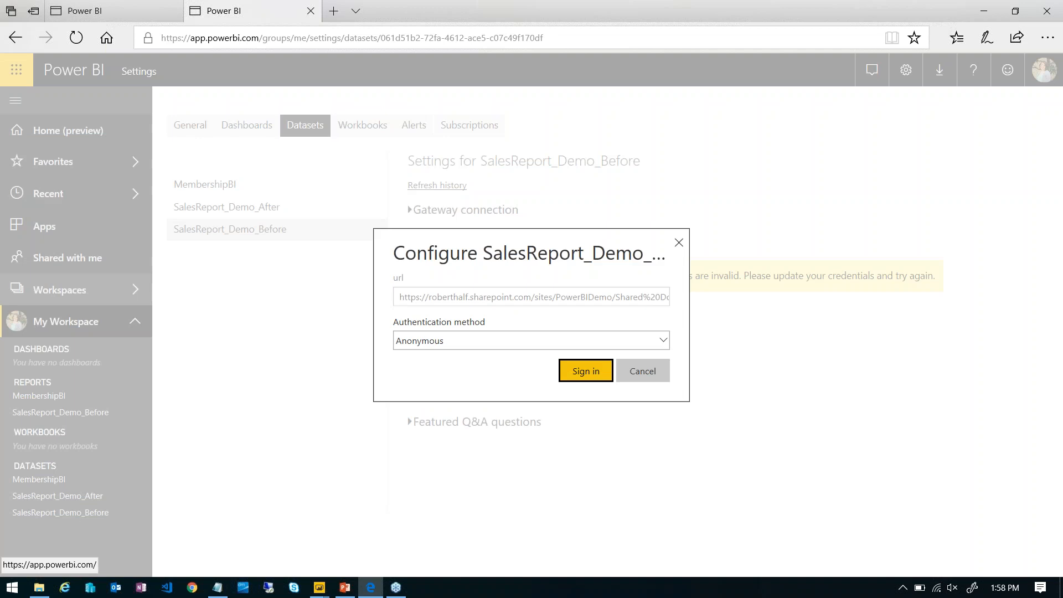
pyautogui.click(472, 346)
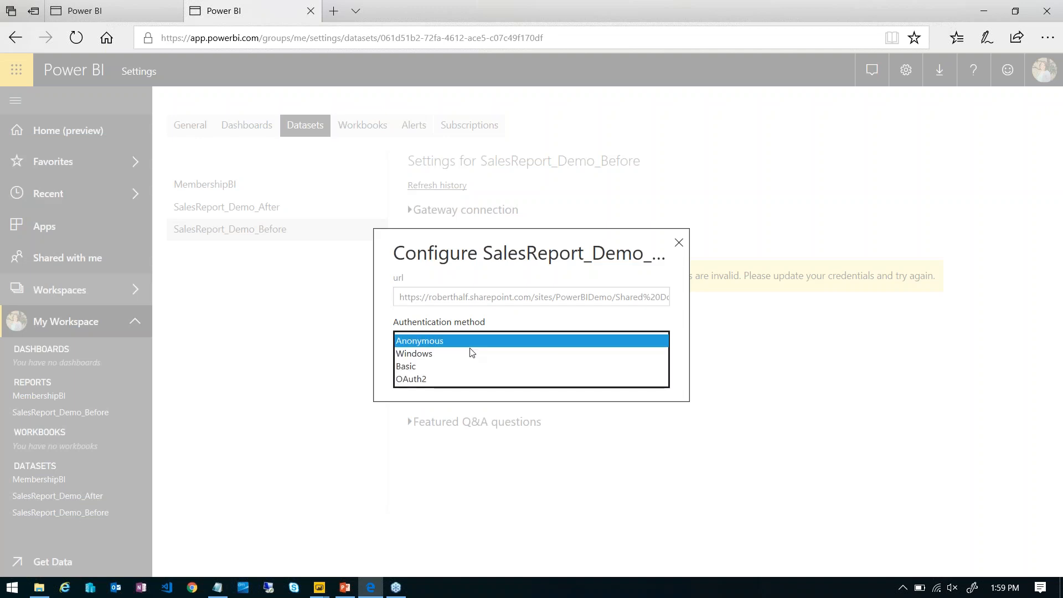
pyautogui.click(420, 382)
pyautogui.click(590, 377)
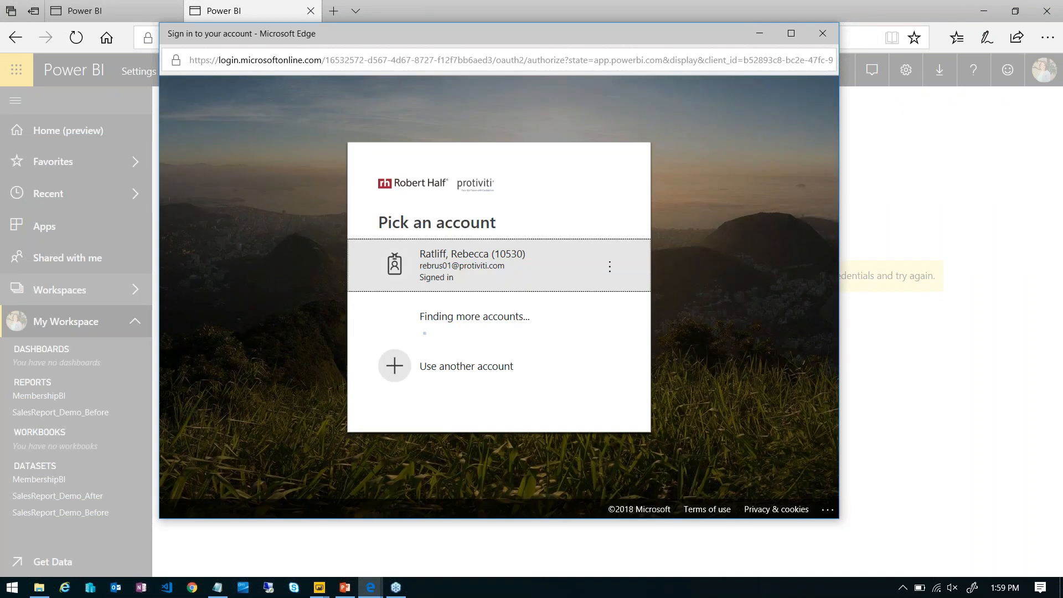
pyautogui.click(475, 268)
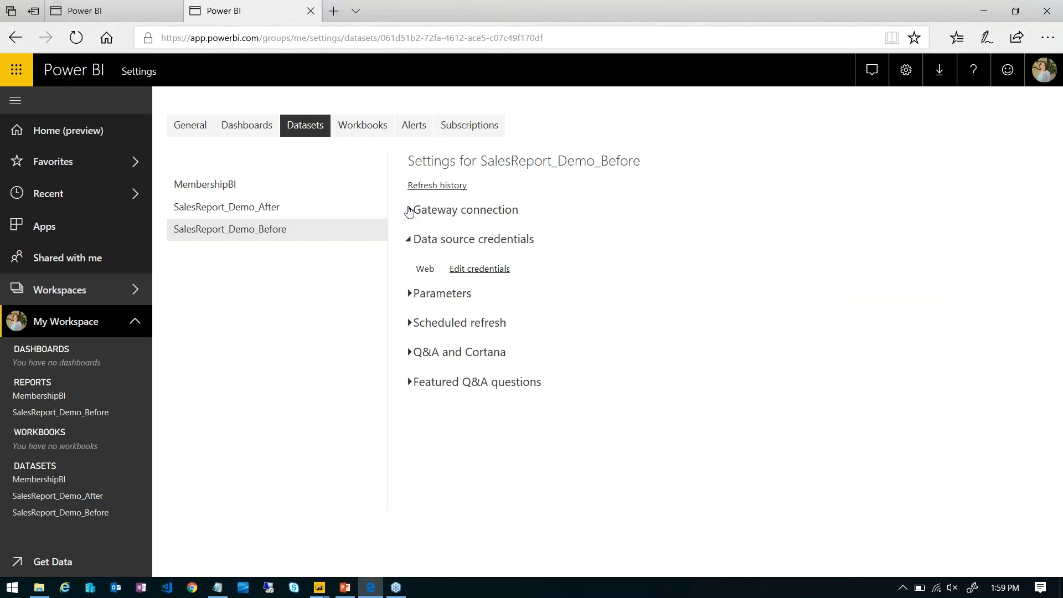
# Step: Review the dataset's parameters and turn on scheduled refresh to keep the data up to date
pyautogui.click(415, 296)
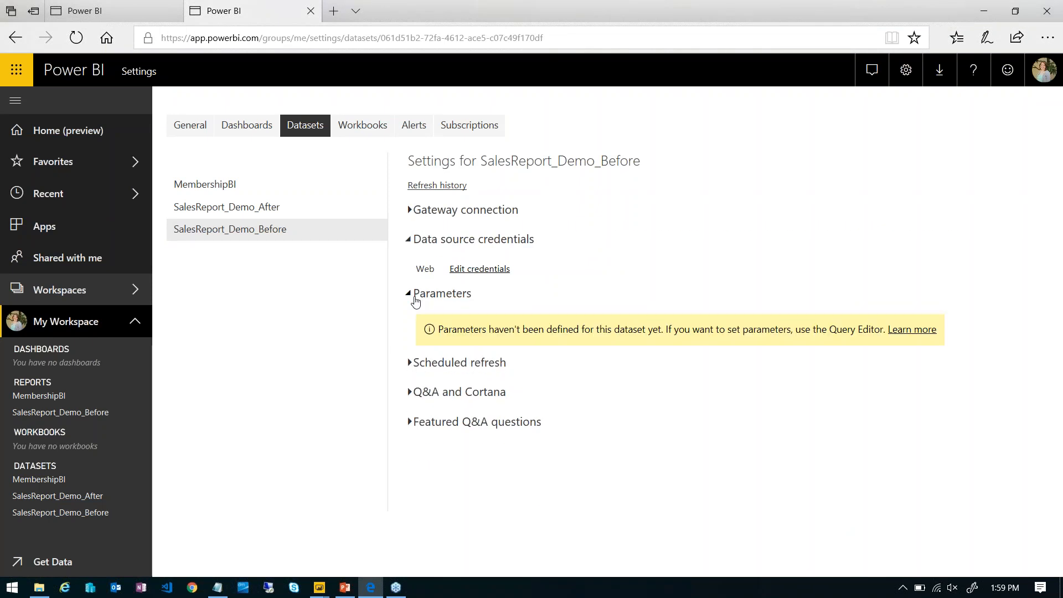
pyautogui.click(416, 365)
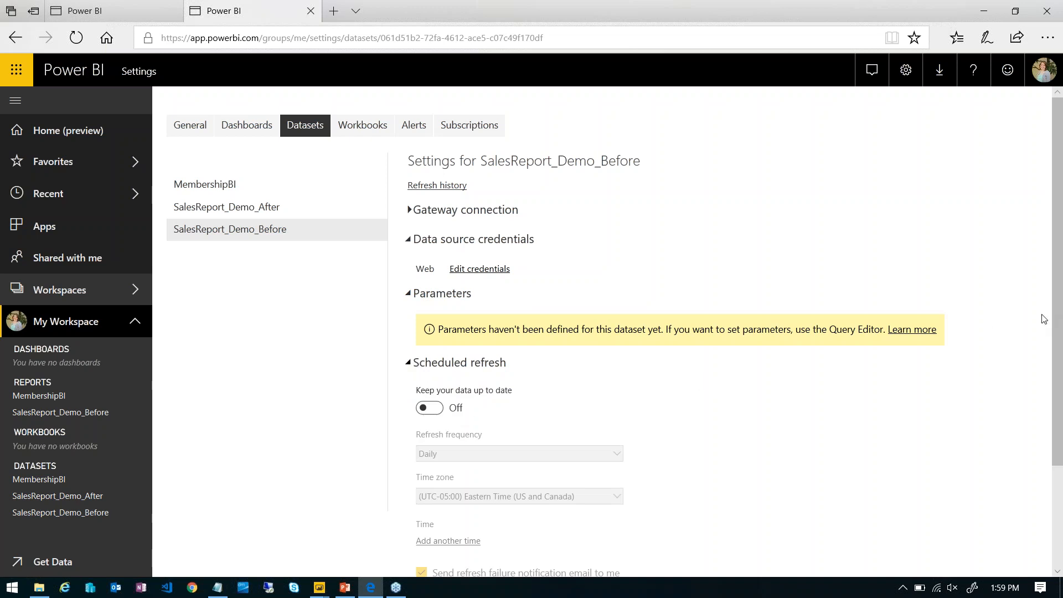
pyautogui.moveTo(1055, 320); pyautogui.dragTo(1030, 437)
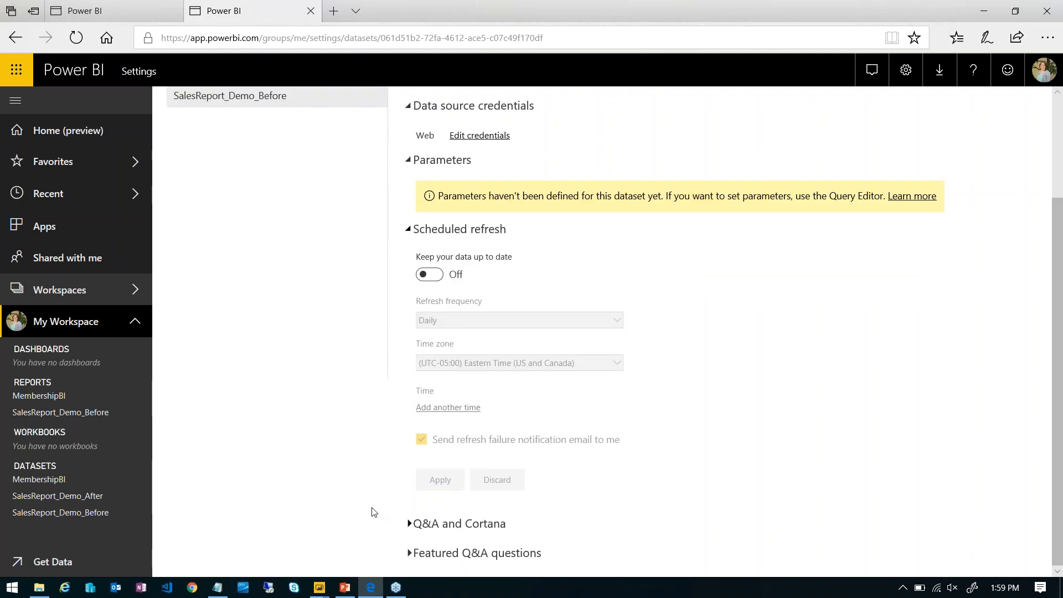
pyautogui.click(428, 277)
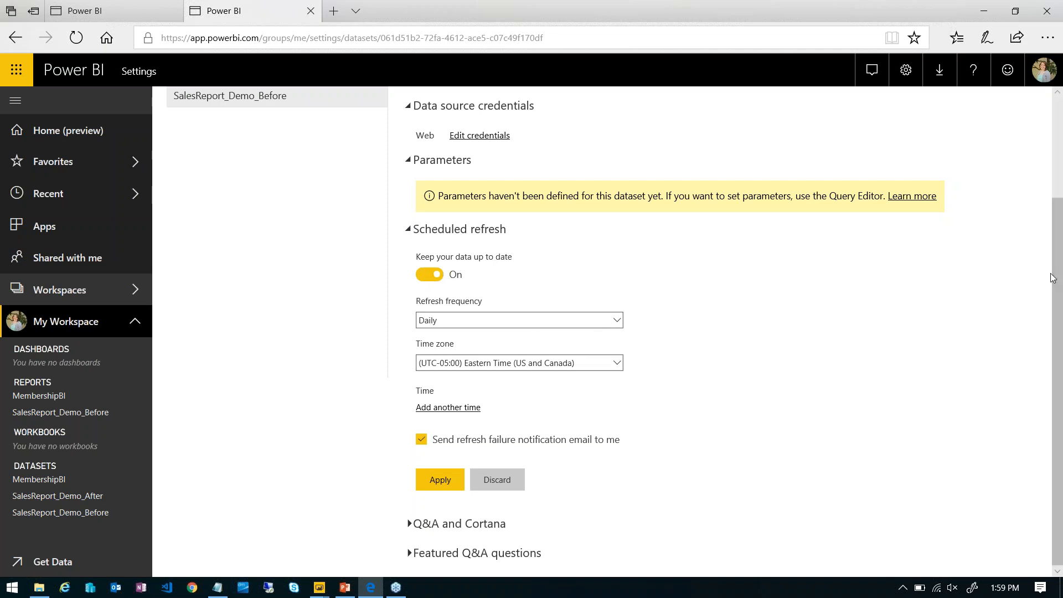
# Step: Show the gateway connection settings of the SalesReport_Demo_Before dataset
pyautogui.scroll(1, 1061, 280)
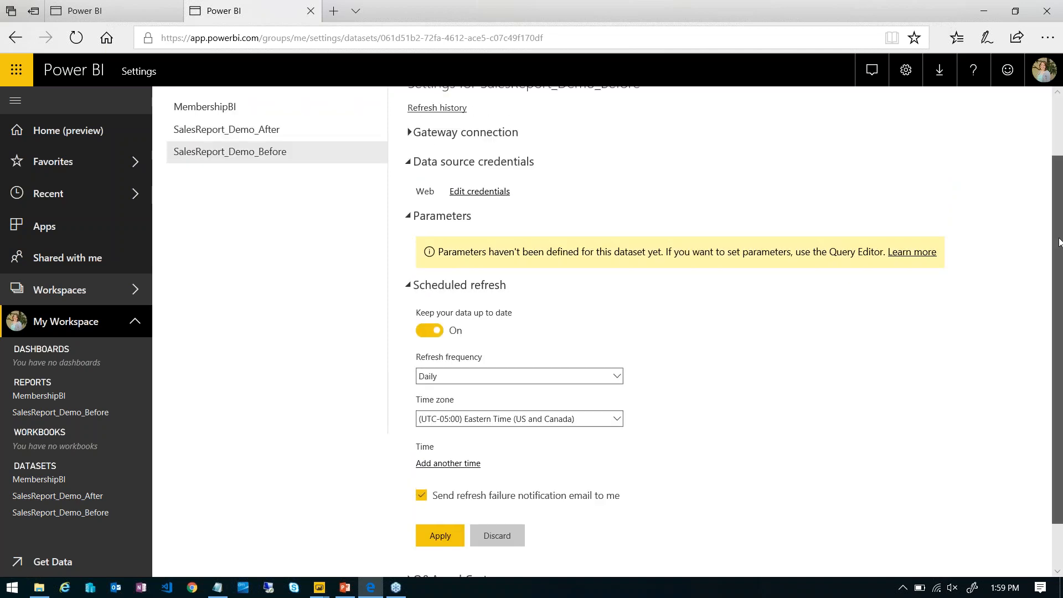
pyautogui.scroll(1, 1059, 212)
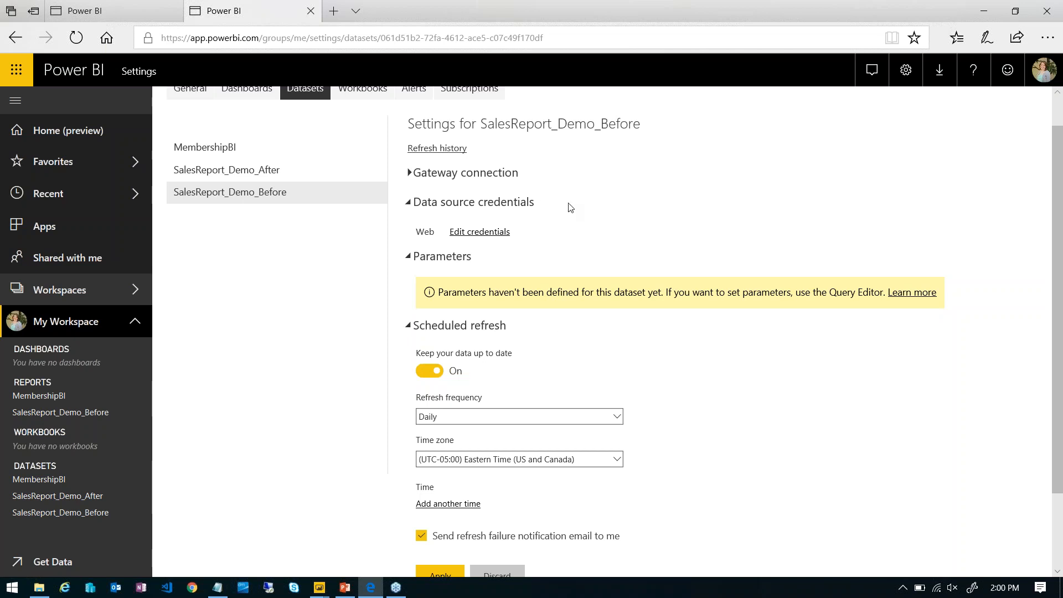
pyautogui.click(411, 173)
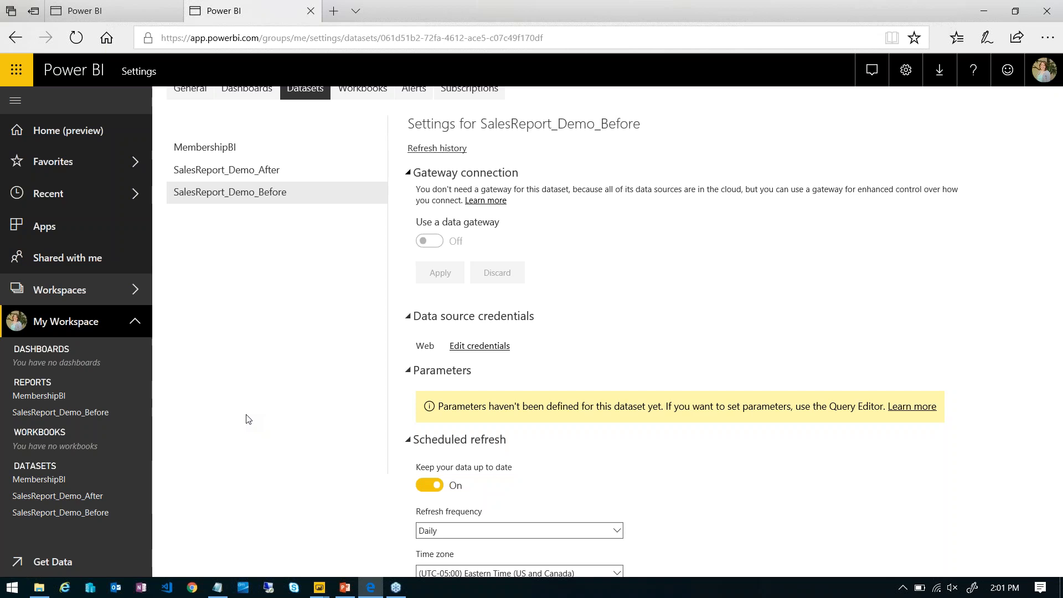
# Step: Switch to SalesReport_Demo_Before in Power BI Desktop and browse the full Get Data connector list, including the Database and Online Services categories
pyautogui.moveTo(320, 591)
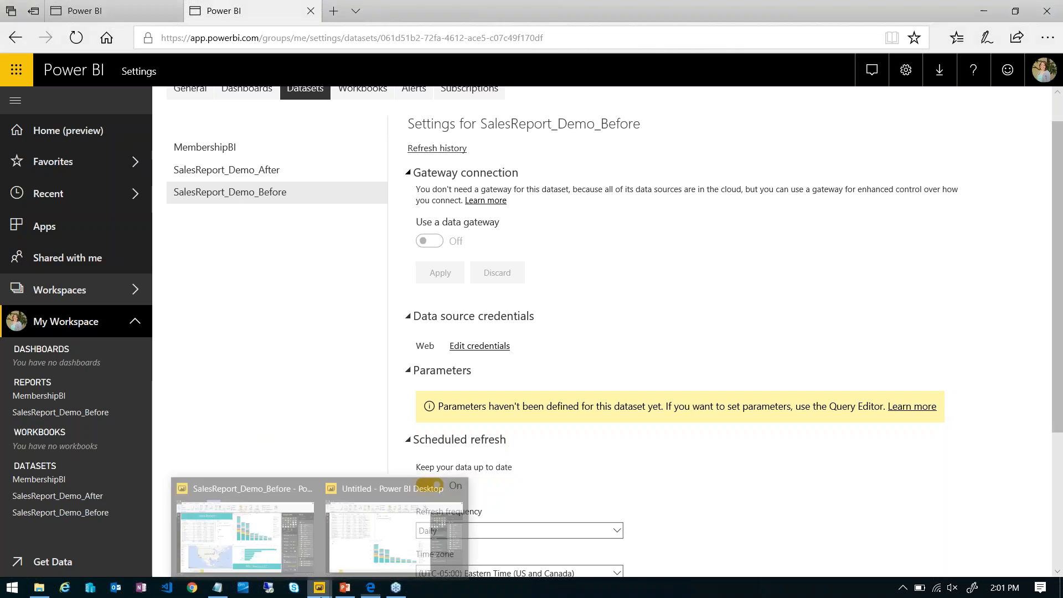
pyautogui.click(245, 490)
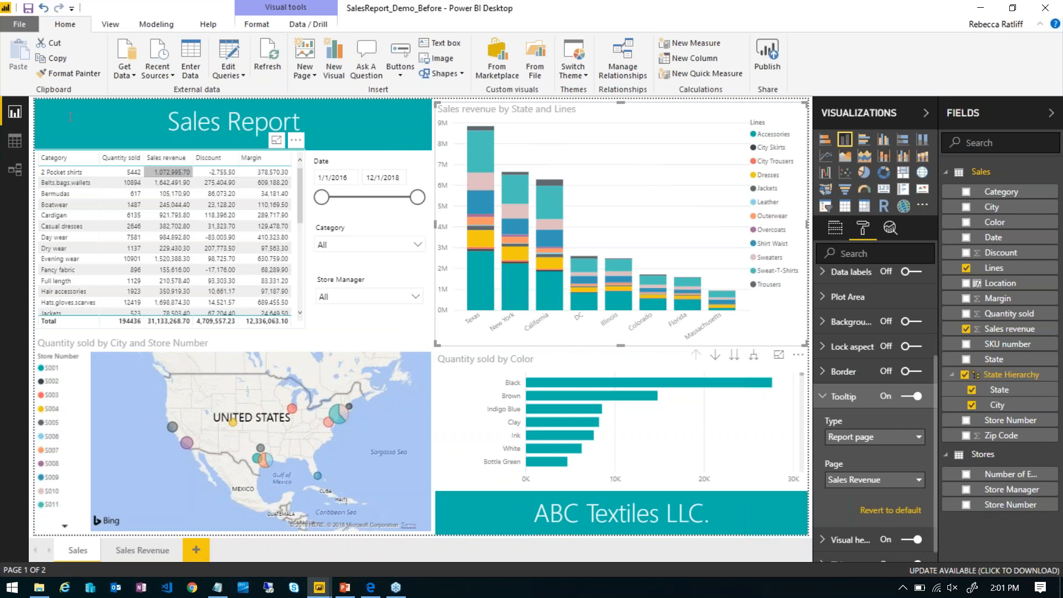
pyautogui.click(134, 73)
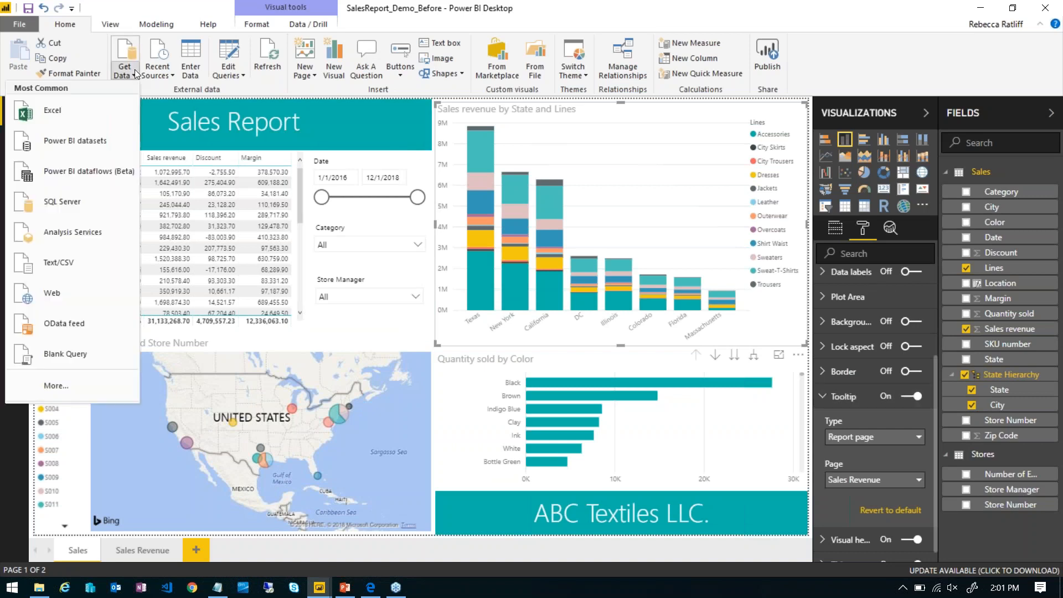
pyautogui.click(56, 386)
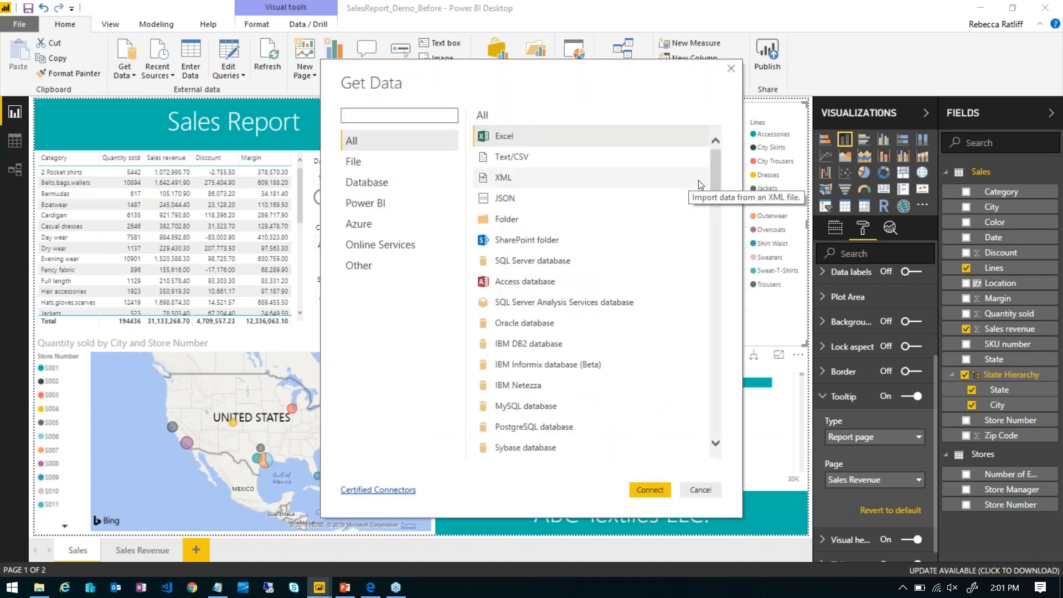
pyautogui.moveTo(719, 168); pyautogui.dragTo(707, 190)
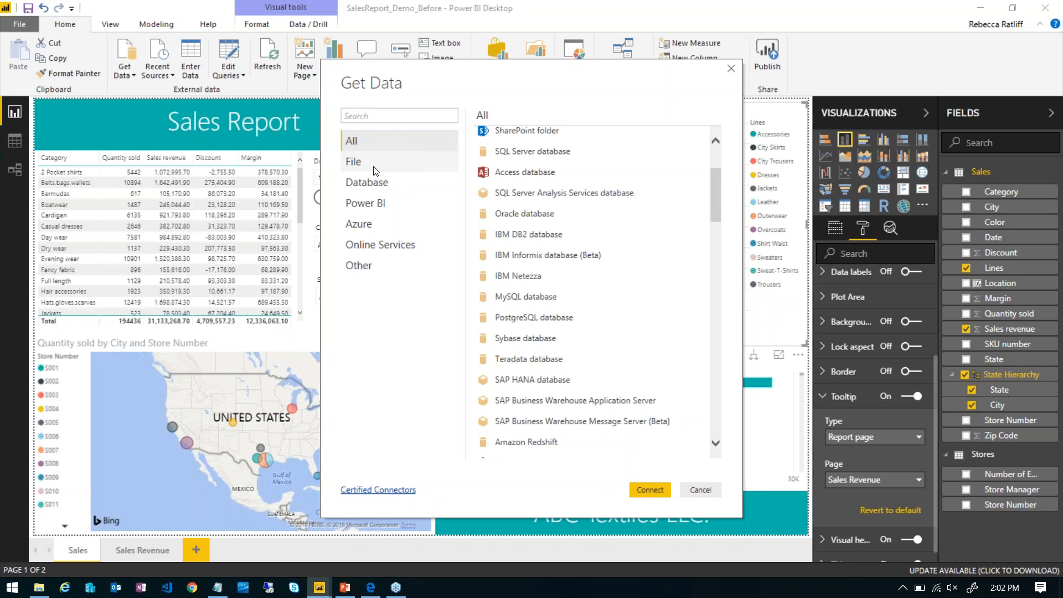
pyautogui.click(377, 190)
pyautogui.click(373, 246)
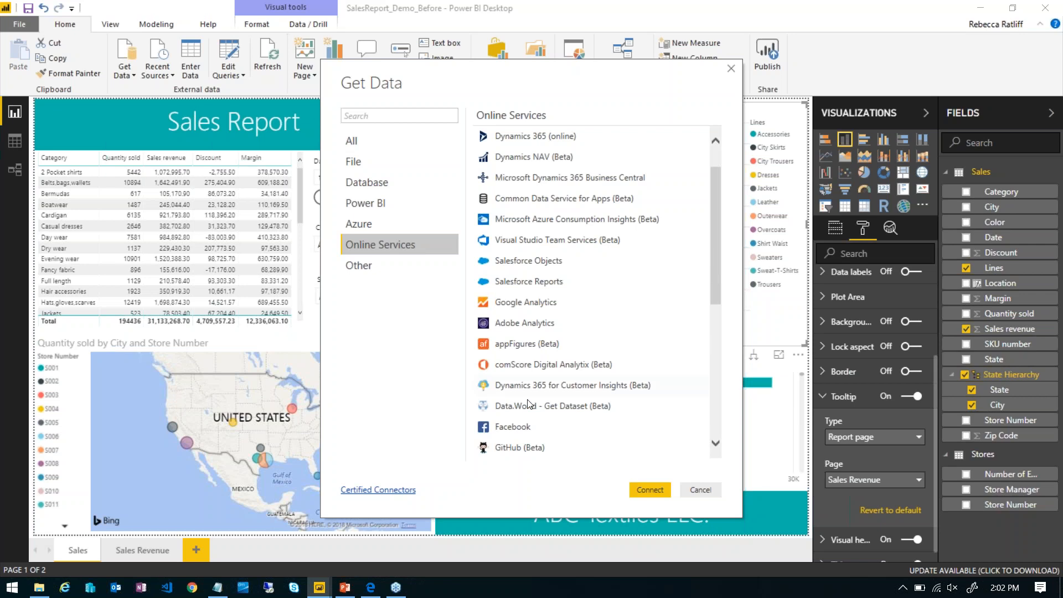
# Step: Switch back to the browser and show the Reports list of My Workspace
pyautogui.click(371, 588)
pyautogui.click(124, 11)
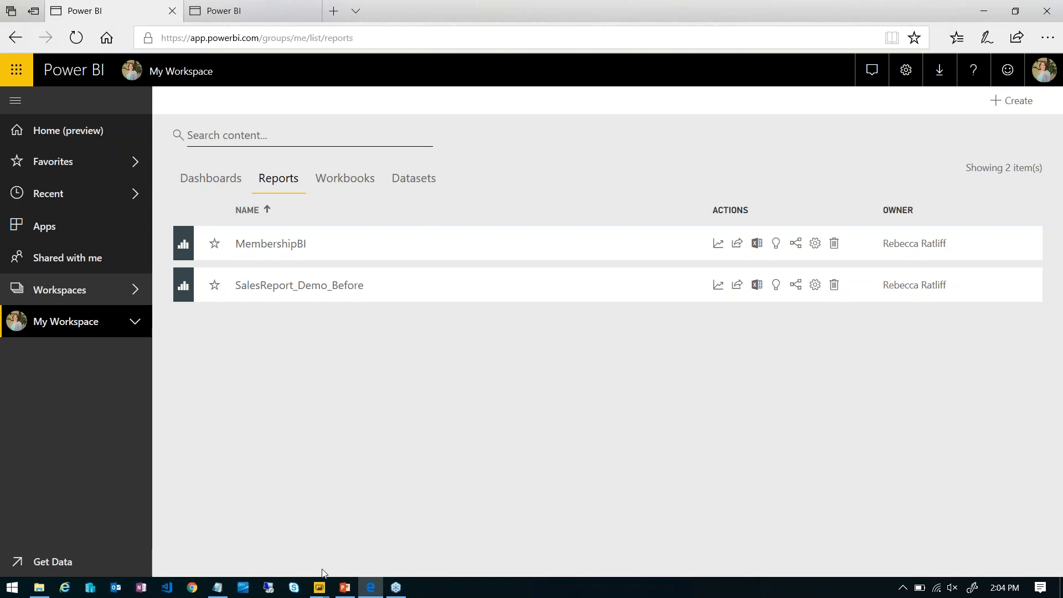
# Step: Return to SalesReport_Demo_Before in Power BI Desktop, dismiss Get Data, and show the Sales table's data along with the modeling commands
pyautogui.moveTo(321, 589)
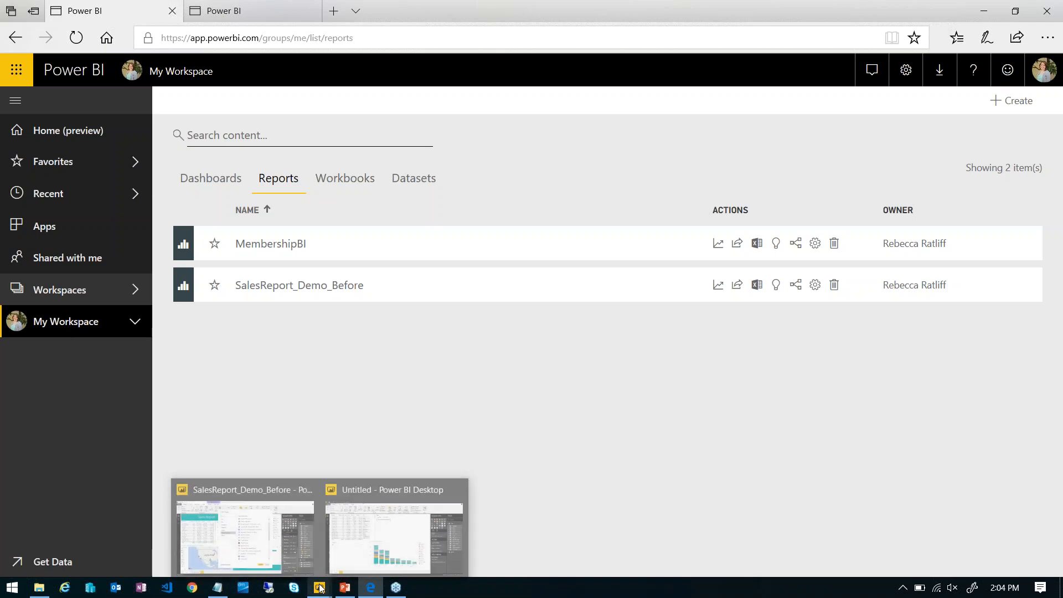
pyautogui.click(292, 559)
pyautogui.click(732, 69)
pyautogui.click(15, 141)
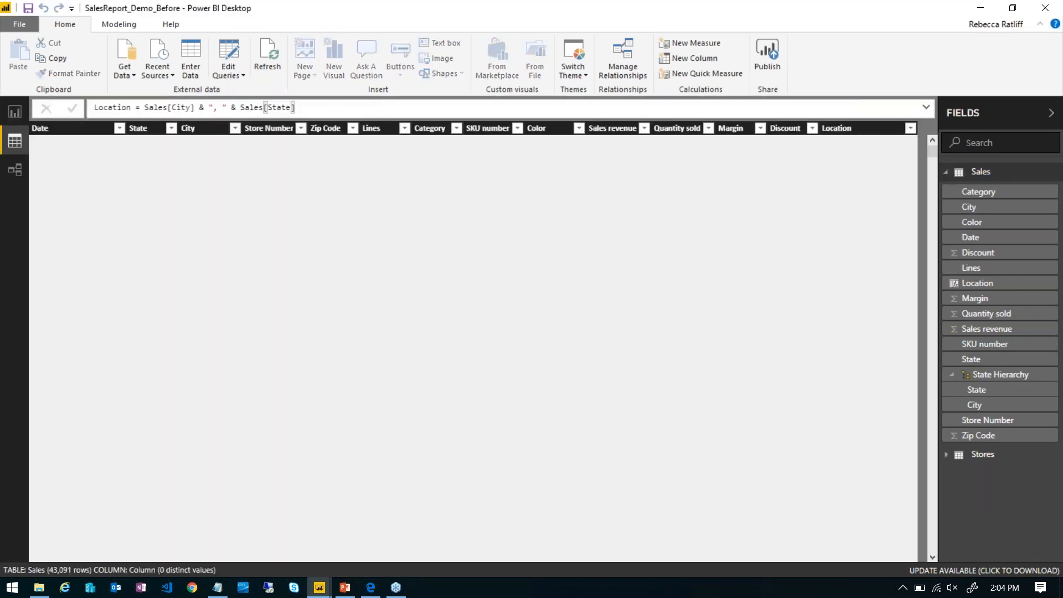
pyautogui.click(120, 25)
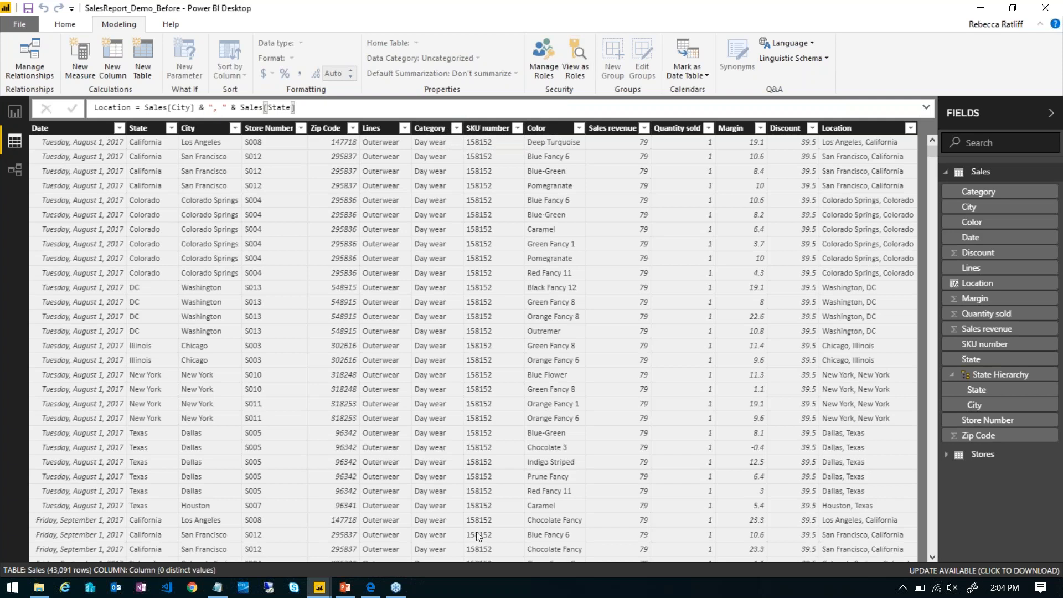
pyautogui.click(406, 594)
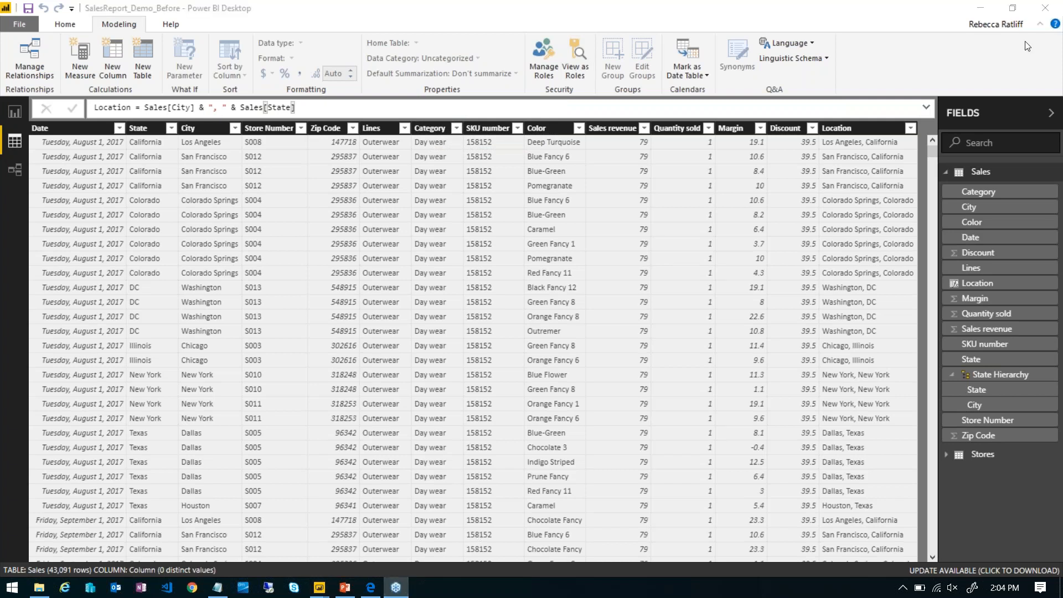